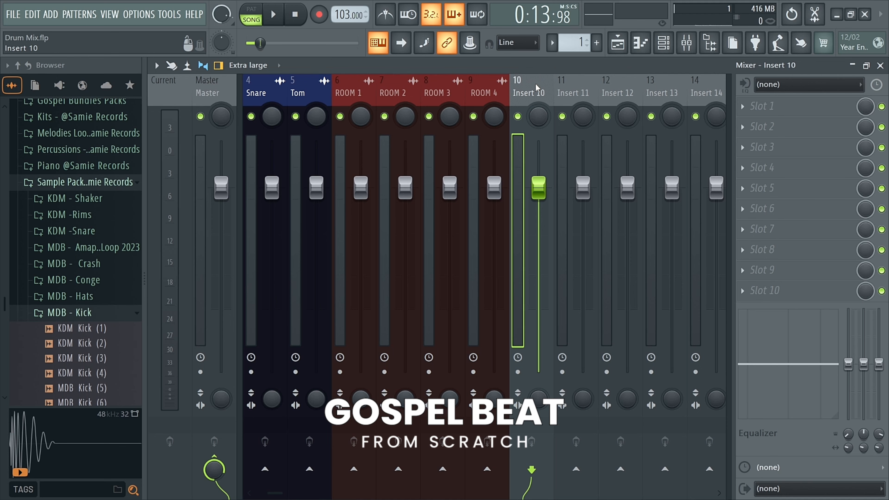
pyautogui.scroll(3, 527, 92)
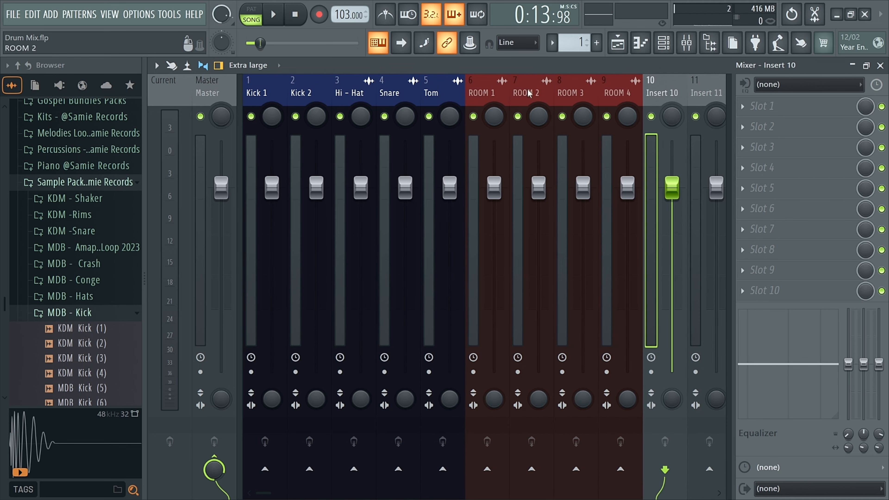
pyautogui.click(690, 51)
pyautogui.press('F9')
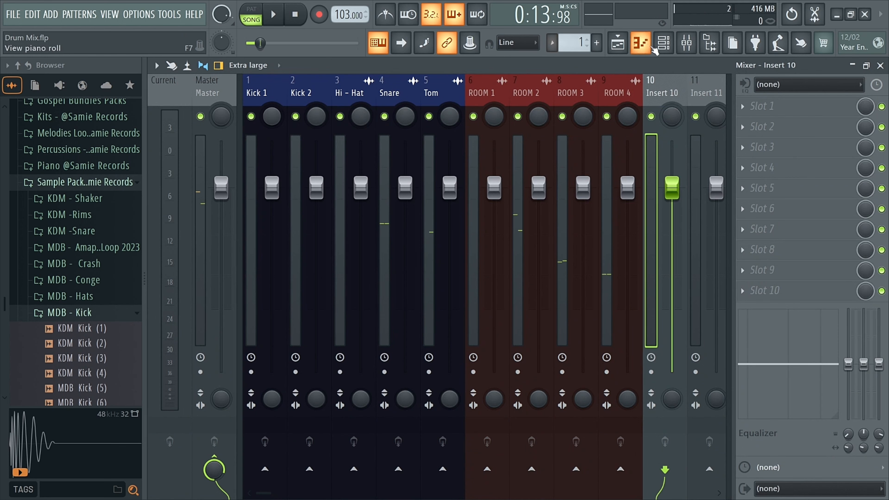
pyautogui.click(687, 42)
pyautogui.click(323, 429)
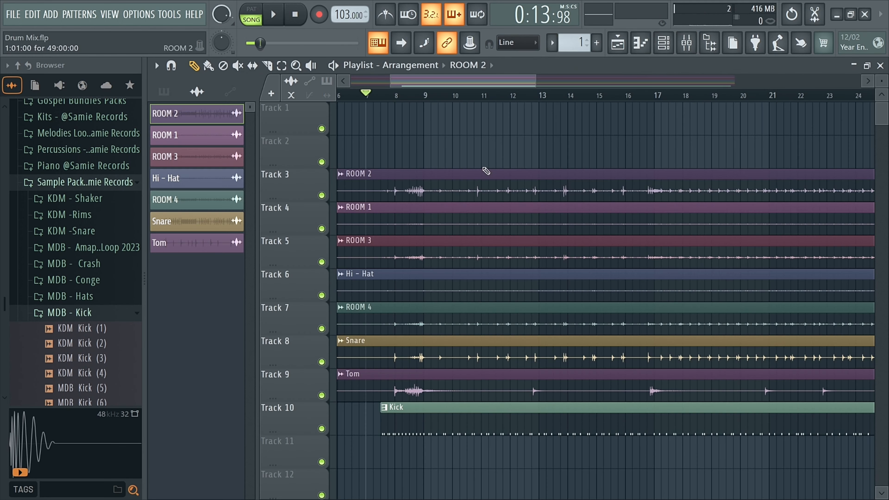
pyautogui.click(381, 95)
pyautogui.press('F9')
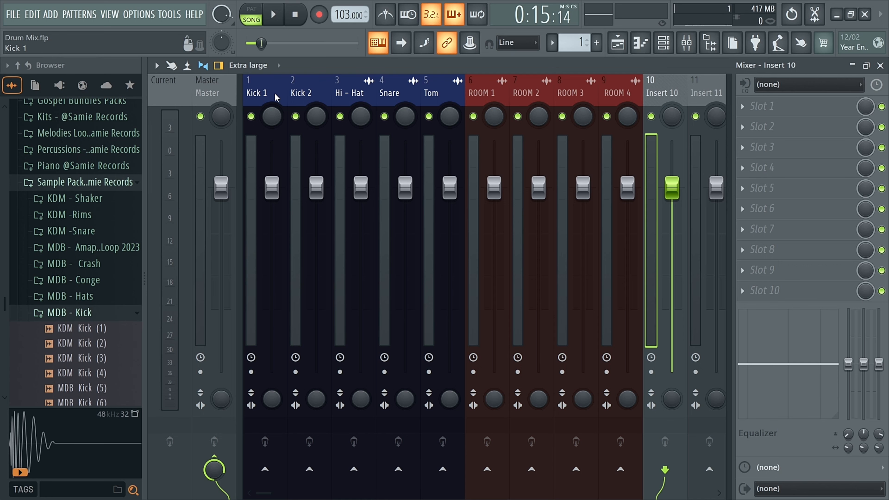
# Set the Kick 1 mixer track's icon to the kick drum icon.
pyautogui.click(263, 92)
pyautogui.rightClick(263, 93)
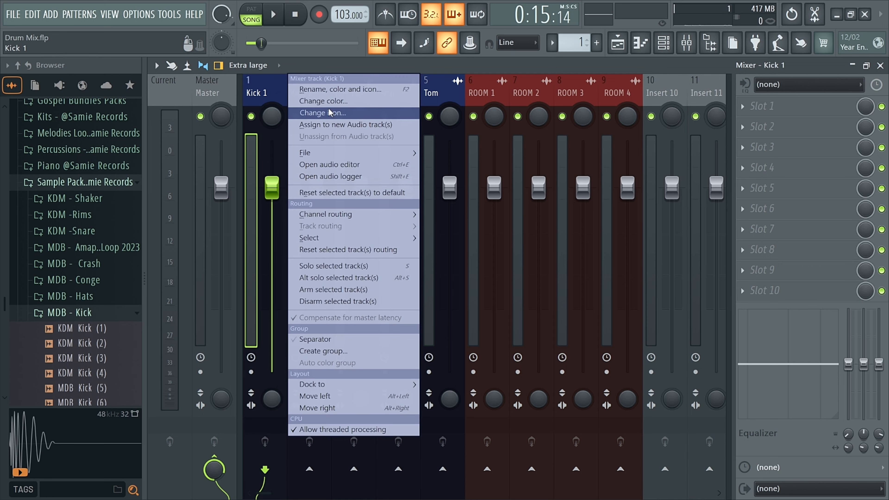
pyautogui.click(317, 113)
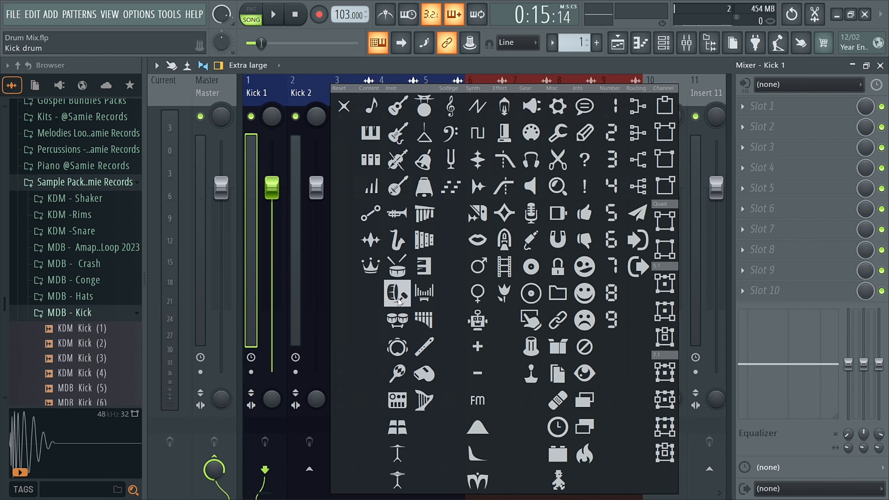
pyautogui.click(399, 296)
# Set the Kick 2 mixer track's icon to the snare drum icon.
pyautogui.rightClick(304, 86)
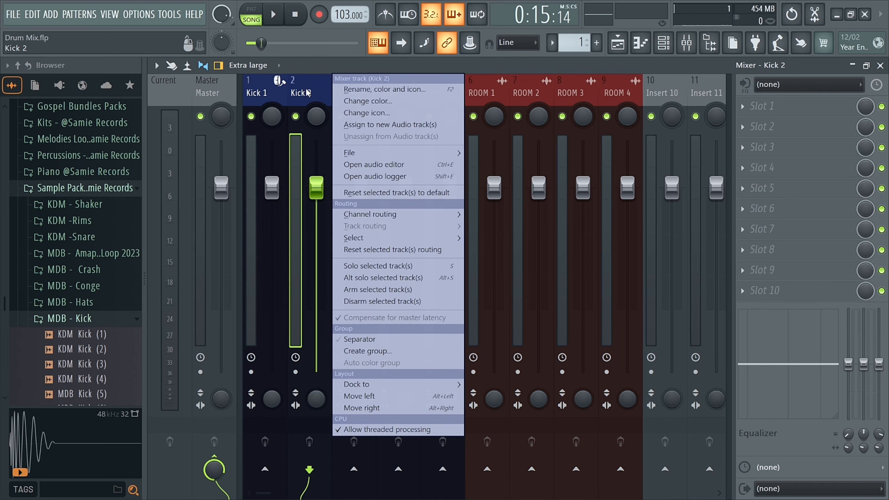
pyautogui.click(369, 113)
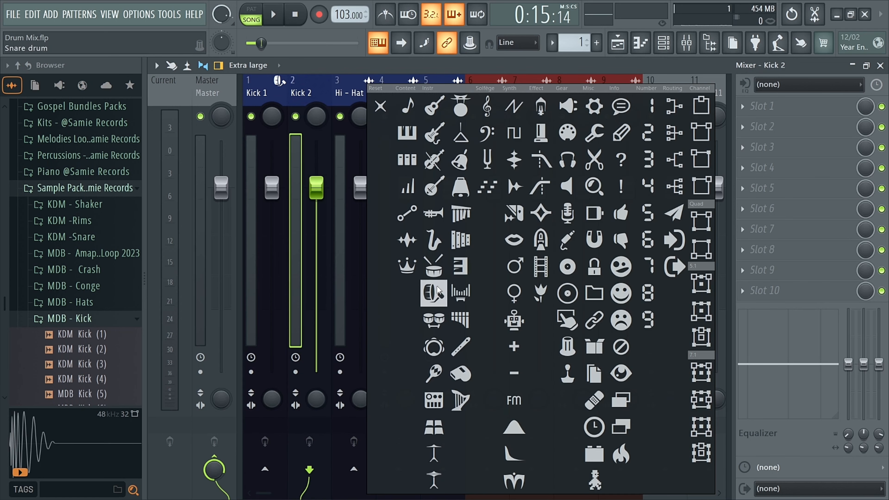
pyautogui.click(437, 291)
# Select the Hi-Hat, Snare and Tom mixer tracks together and give them the drums icon.
pyautogui.click(354, 89)
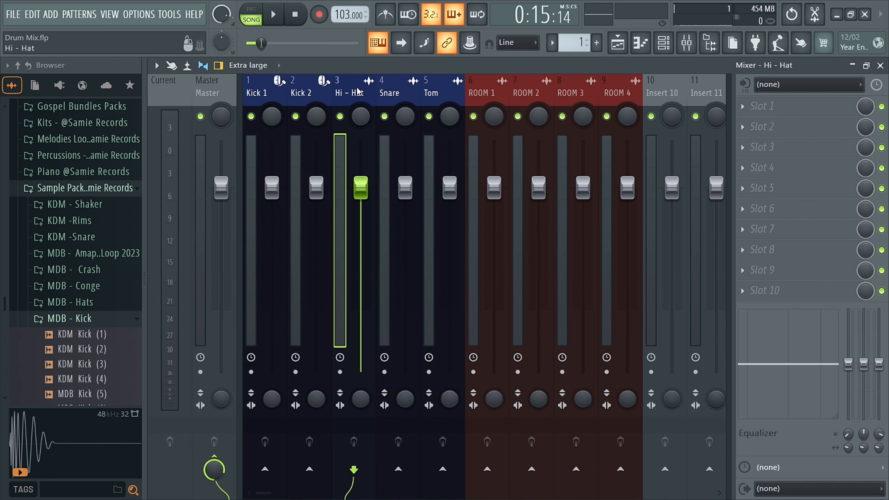
pyautogui.keyDown('shift'); pyautogui.click(432, 92); pyautogui.keyUp('shift')
pyautogui.rightClick(444, 92)
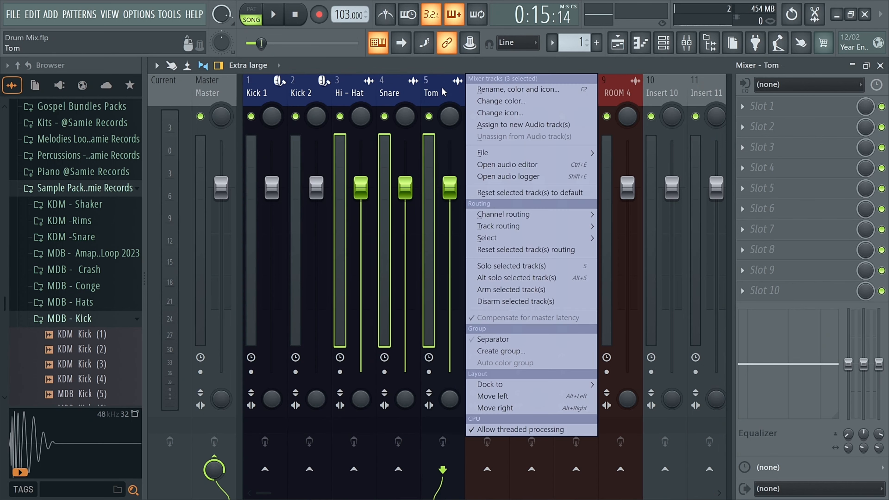
pyautogui.click(500, 112)
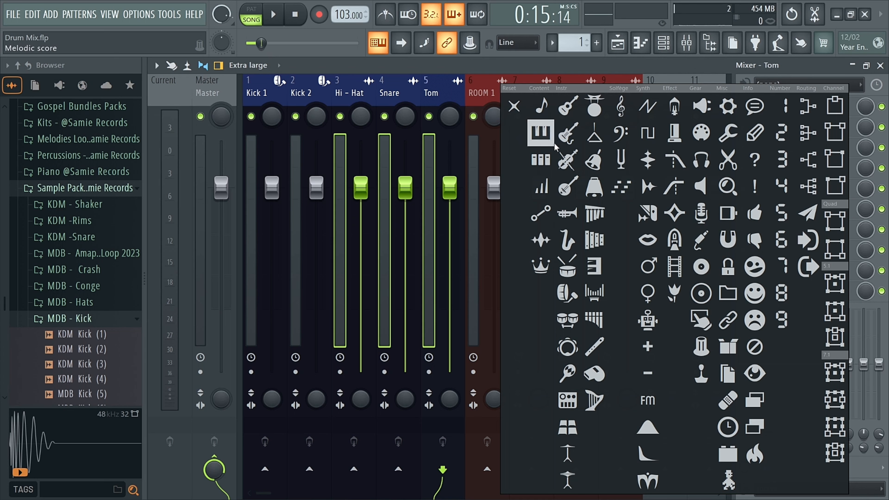
pyautogui.click(567, 319)
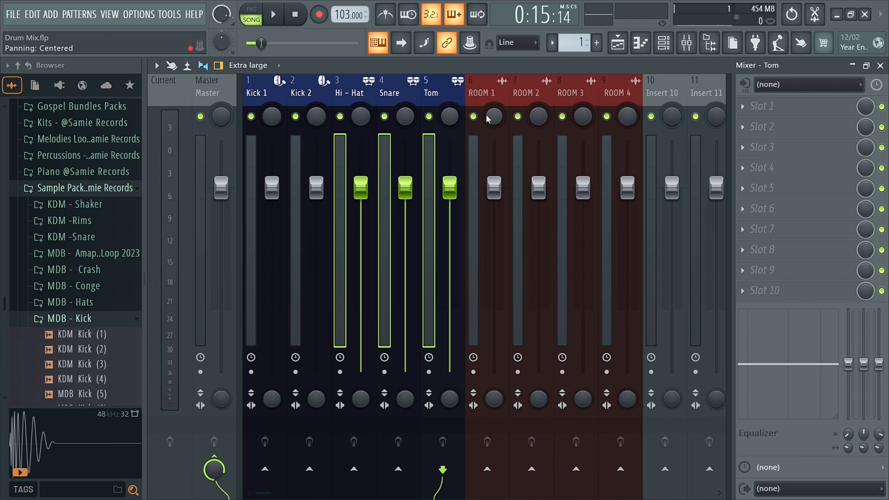
# Mute the ROOM 1, ROOM 2, ROOM 3 and ROOM 4 mixer tracks.
pyautogui.click(473, 117)
pyautogui.click(518, 116)
pyautogui.click(562, 116)
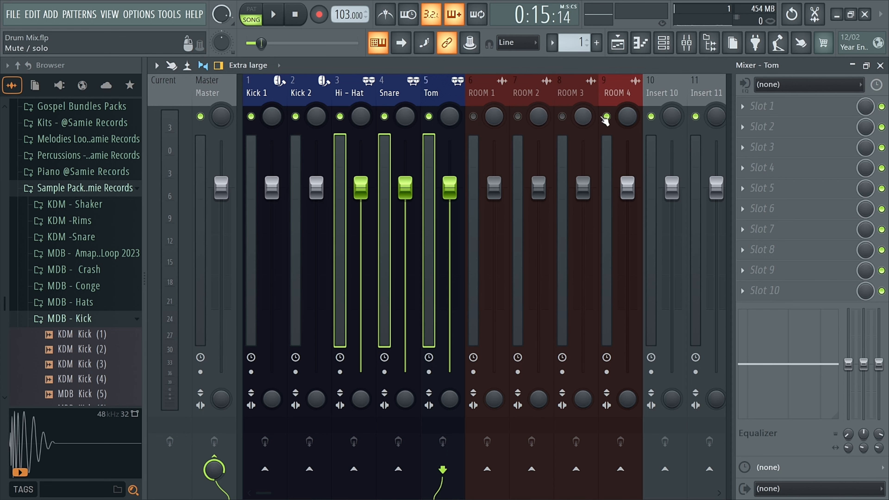
pyautogui.click(607, 116)
# Solo the Tom mixer track and play the song from around bar 8 to listen to it.
pyautogui.rightClick(429, 116)
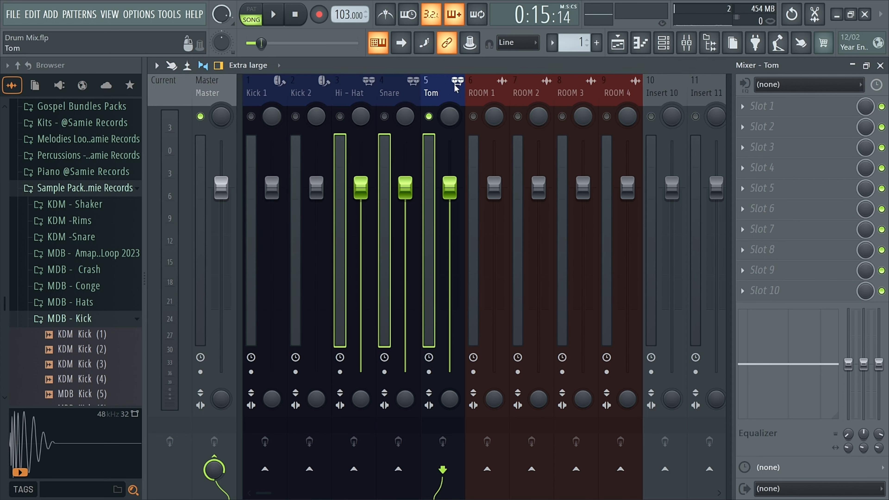
pyautogui.click(686, 42)
pyautogui.click(446, 93)
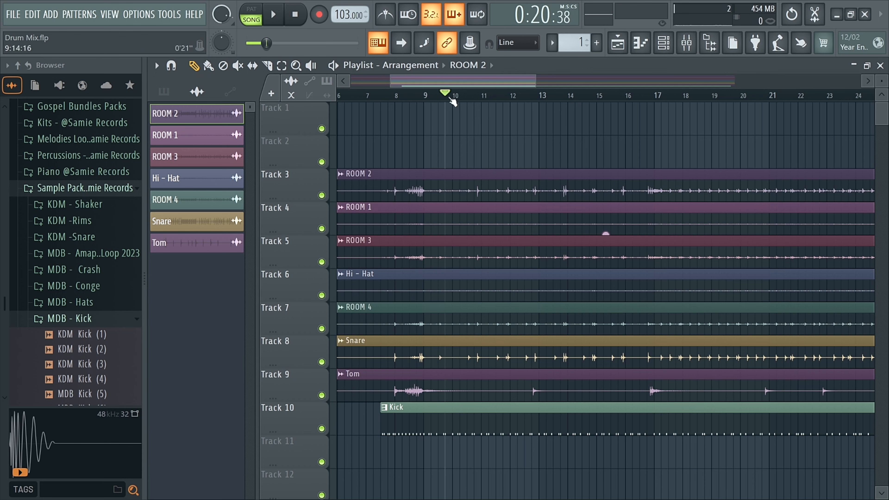
pyautogui.press('space')
pyautogui.click(686, 42)
pyautogui.click(686, 42)
pyautogui.click(406, 93)
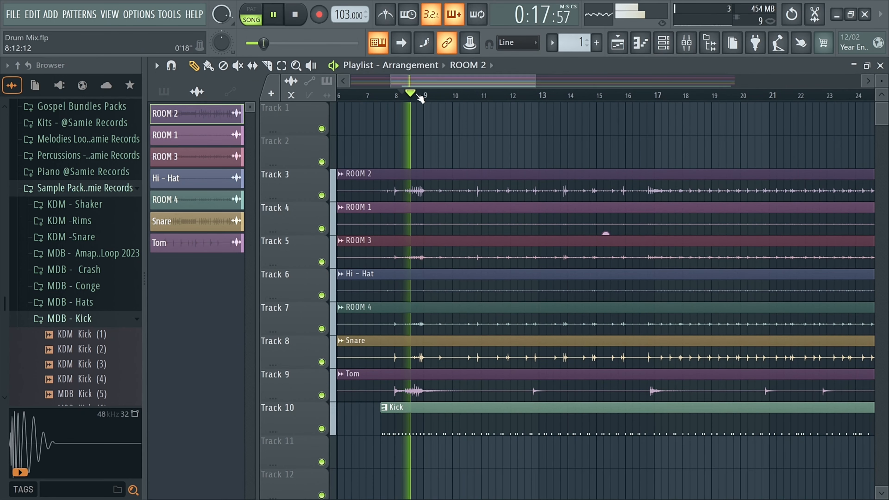
pyautogui.click(406, 94)
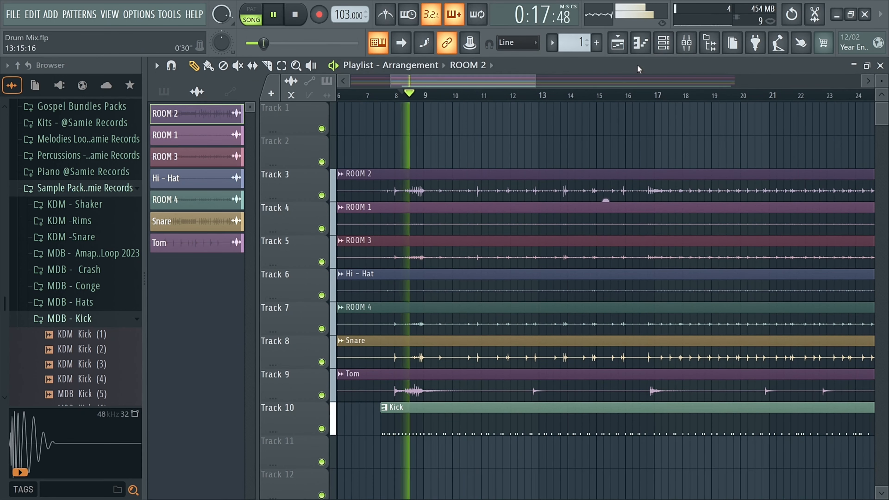
pyautogui.click(687, 43)
pyautogui.press('space')
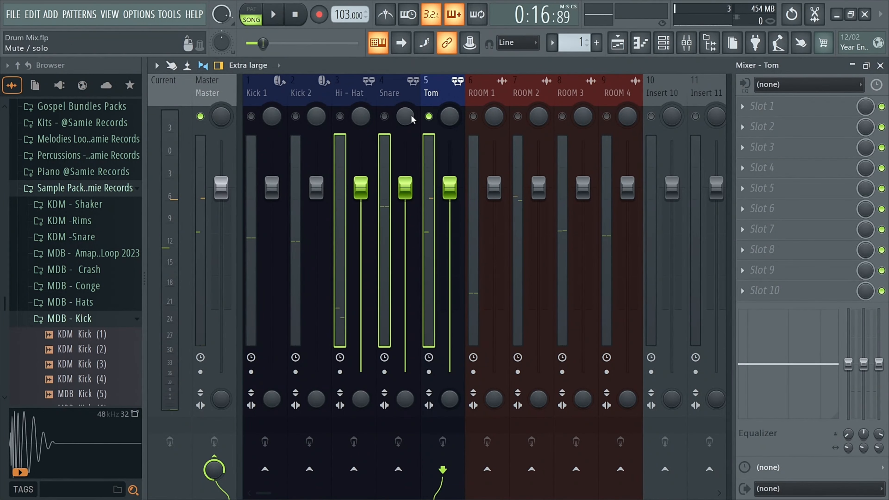
# Solo the Snare mixer track and play it back to listen.
pyautogui.rightClick(384, 117)
pyautogui.press('space')
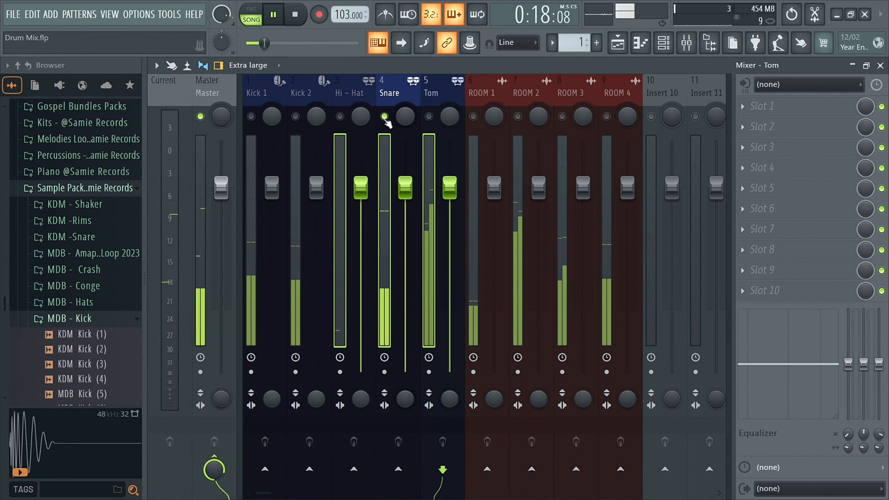
pyautogui.press('space')
pyautogui.press('space')
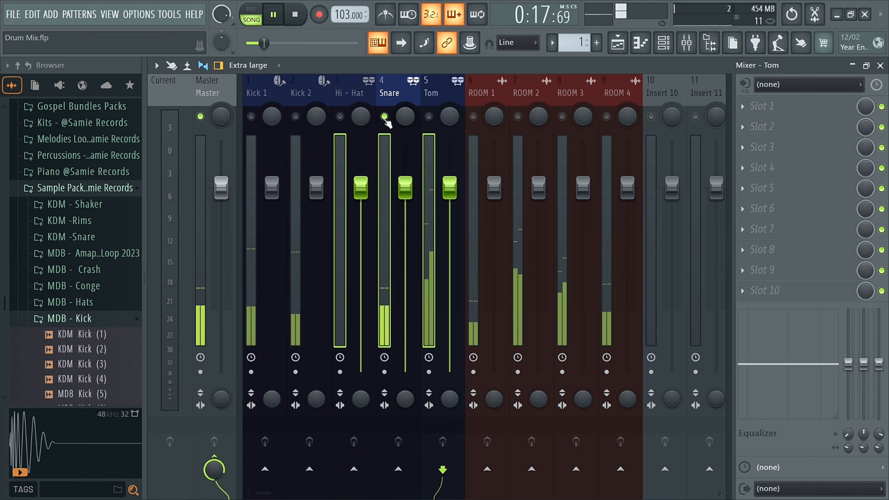
# Solo the Hi-Hat mixer track and listen to it during playback.
pyautogui.press('space')
pyautogui.rightClick(340, 116)
pyautogui.press('space')
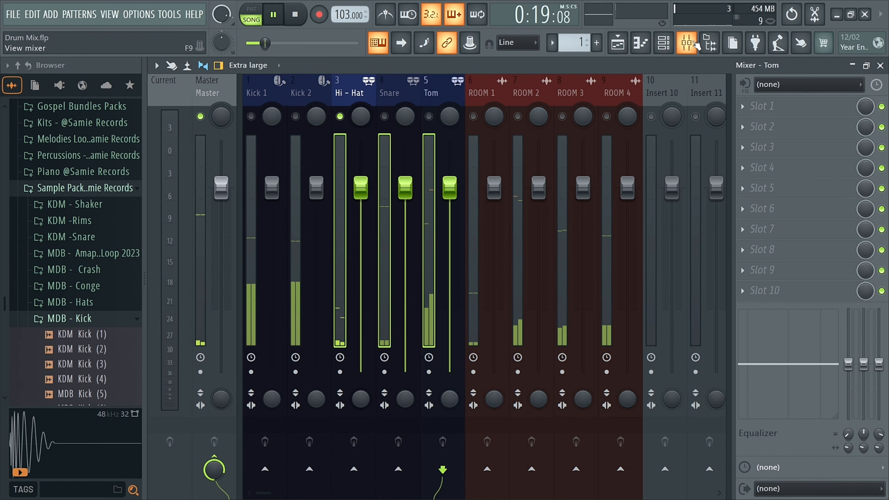
pyautogui.click(354, 92)
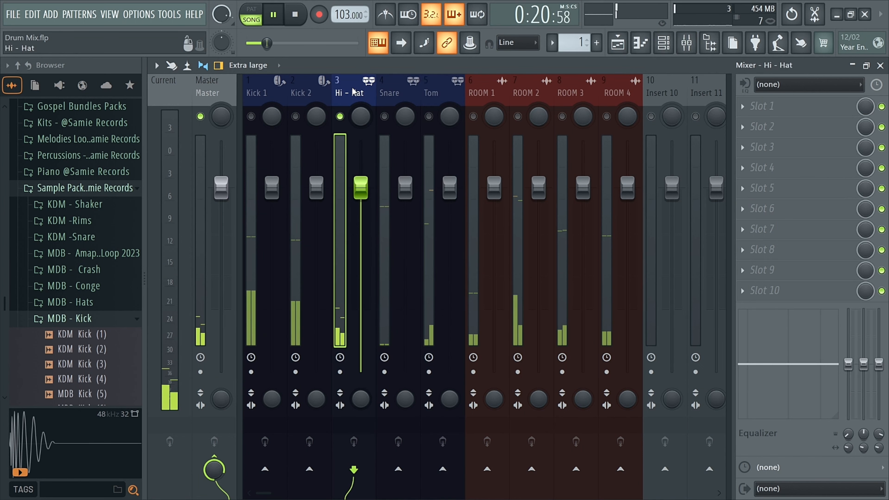
pyautogui.press('space')
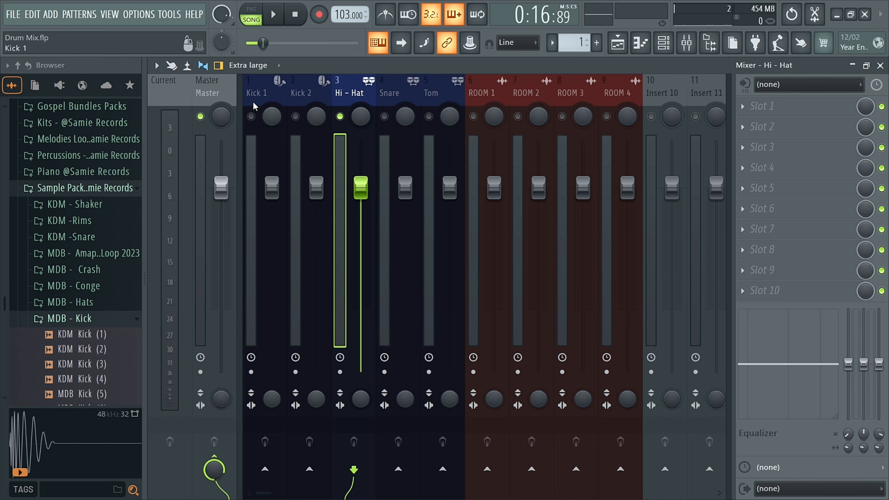
# In the playlist, solo each track in turn from Hi-Hat down to Kick, then ROOM 1 and ROOM 2.
pyautogui.click(686, 43)
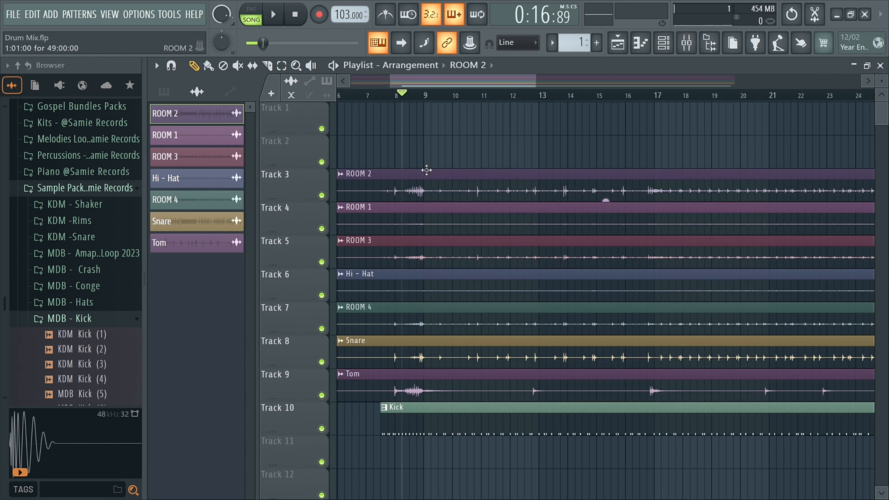
pyautogui.scroll(-4, 397, 151)
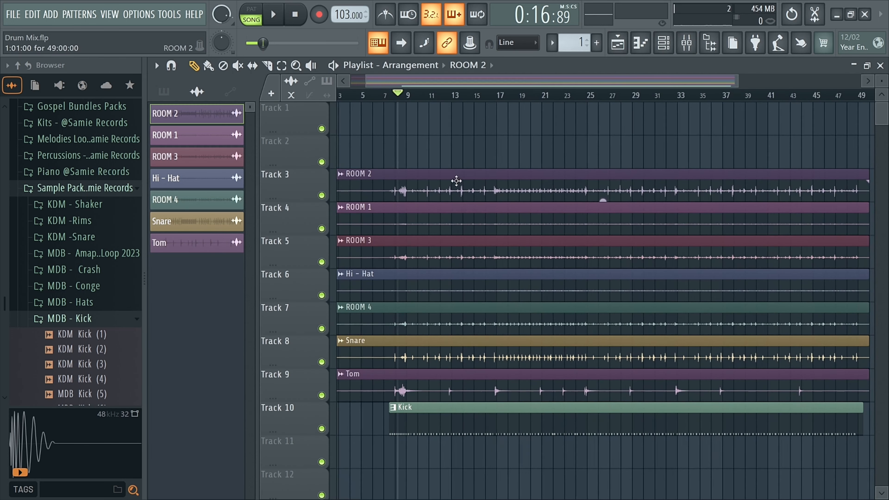
pyautogui.scroll(-2, 397, 191)
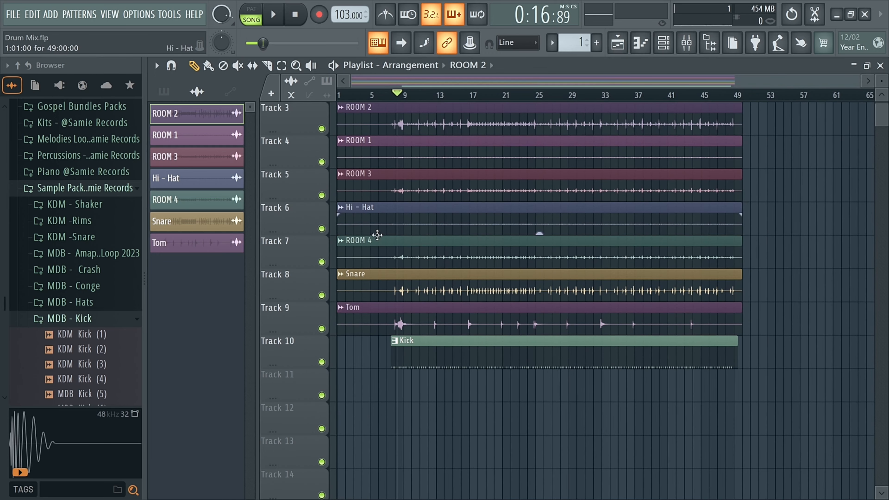
pyautogui.rightClick(321, 228)
pyautogui.rightClick(321, 263)
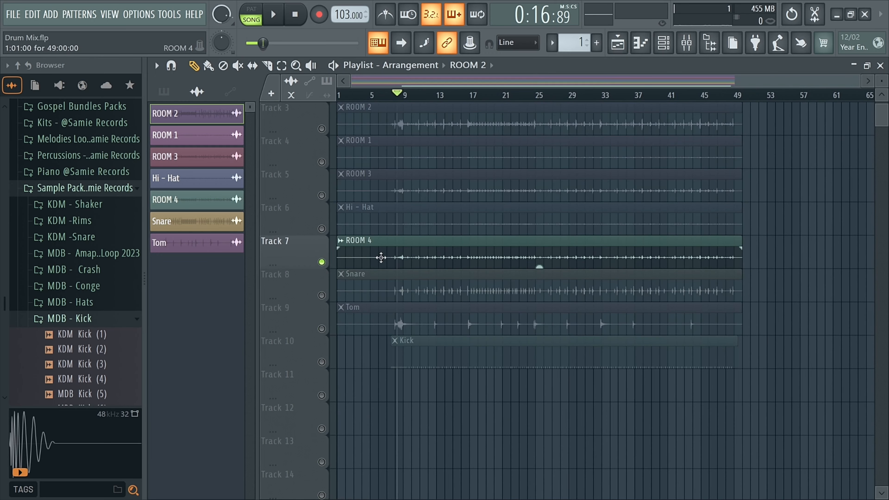
pyautogui.rightClick(322, 295)
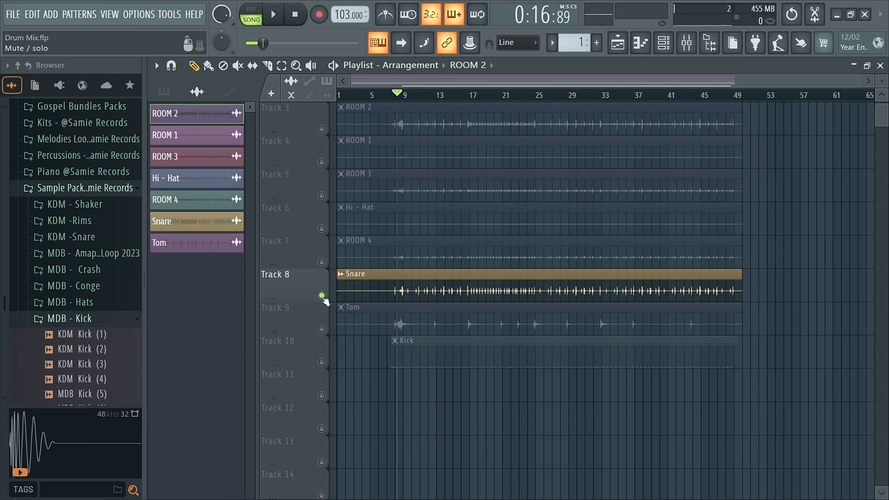
pyautogui.rightClick(321, 328)
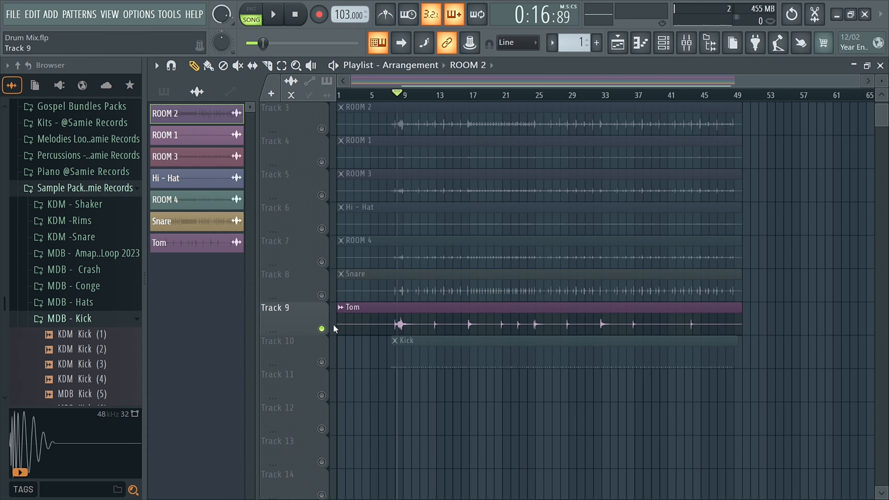
pyautogui.rightClick(322, 362)
pyautogui.scroll(2, 345, 360)
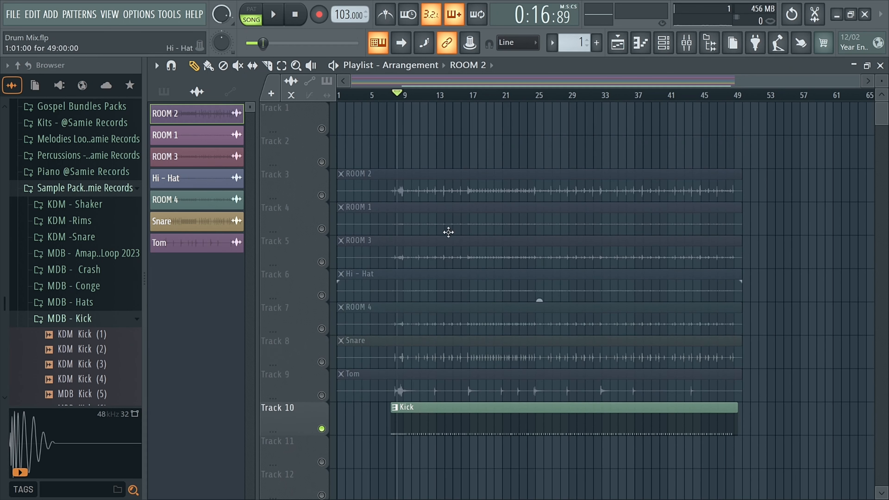
pyautogui.rightClick(321, 229)
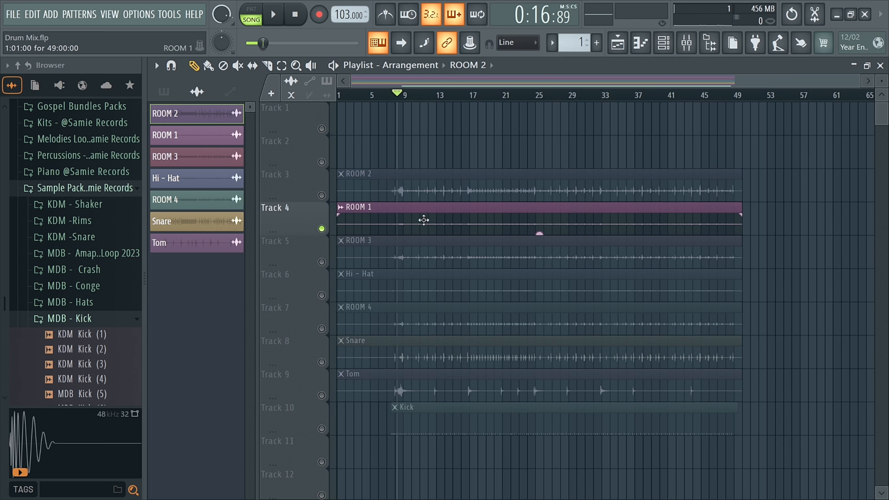
pyautogui.rightClick(321, 195)
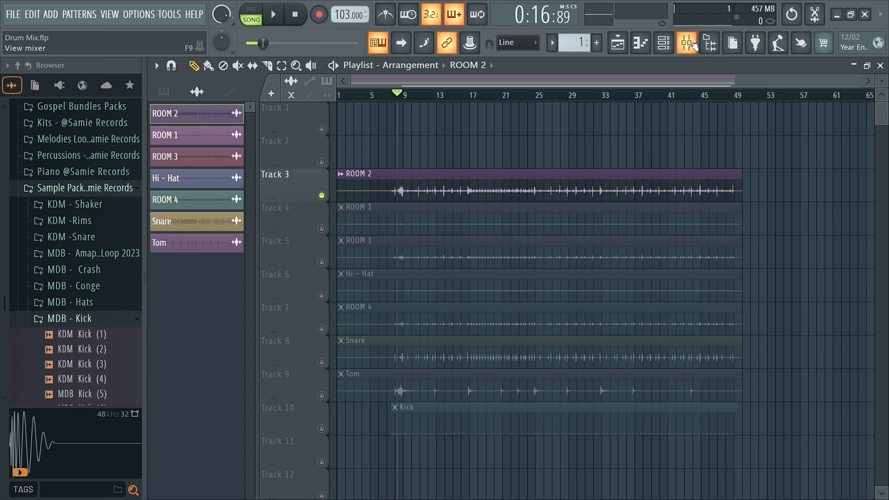
# Undock the mixer into a floating window over the lower playlist and clear the Track 3 solo.
pyautogui.click(686, 42)
pyautogui.click(866, 65)
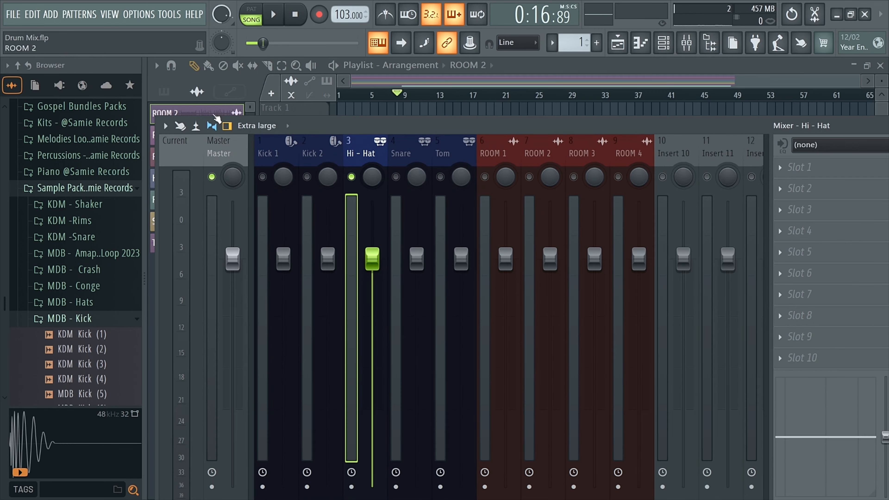
pyautogui.click(171, 128)
pyautogui.click(182, 122)
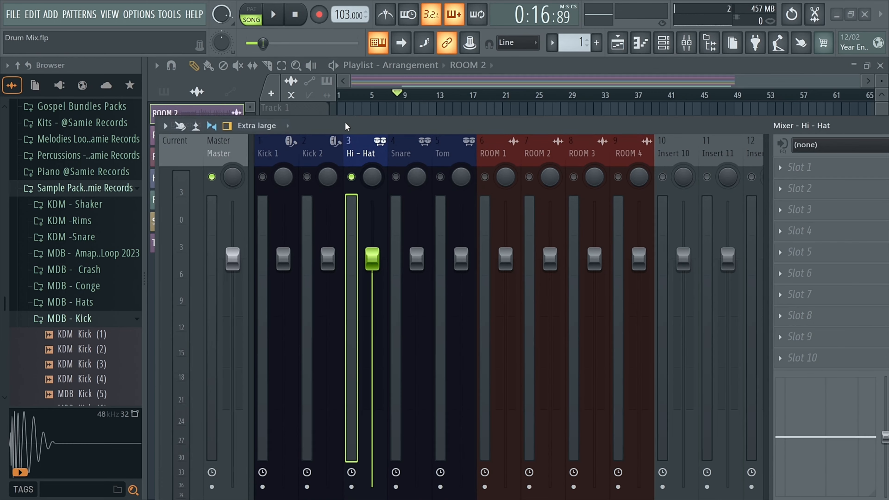
pyautogui.moveTo(346, 124); pyautogui.dragTo(267, 270)
pyautogui.scroll(-1, 398, 235)
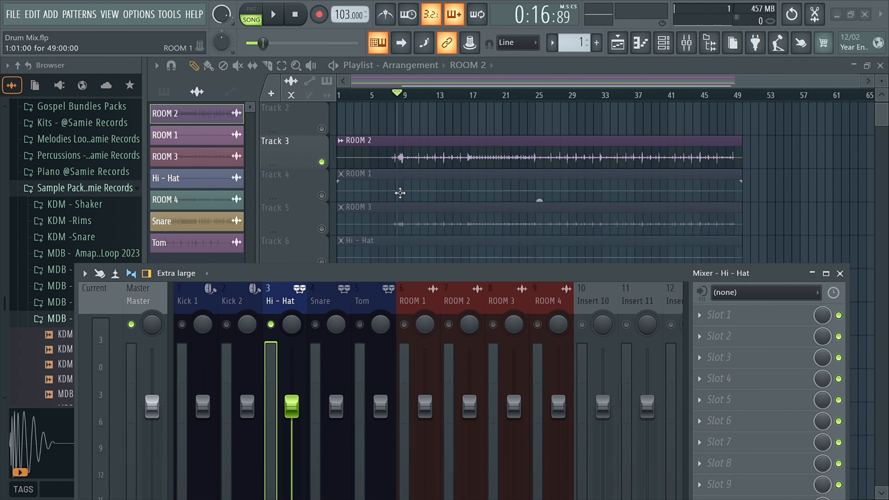
pyautogui.keyDown('ctrl'); pyautogui.click(321, 163); pyautogui.keyUp('ctrl')
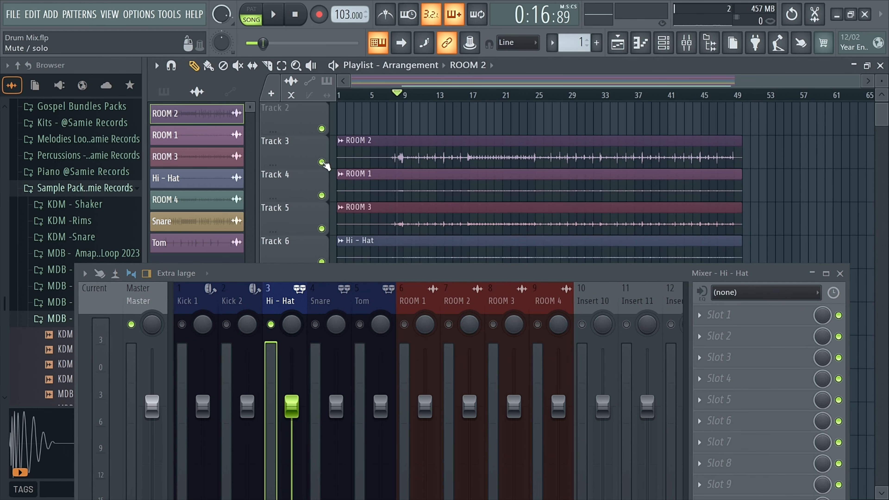
# Solo the ROOM 2 playlist track and set its audio clip's target mixer track to 7.
pyautogui.keyDown('ctrl'); pyautogui.click(321, 162); pyautogui.keyUp('ctrl')
pyautogui.scroll(1, 401, 154)
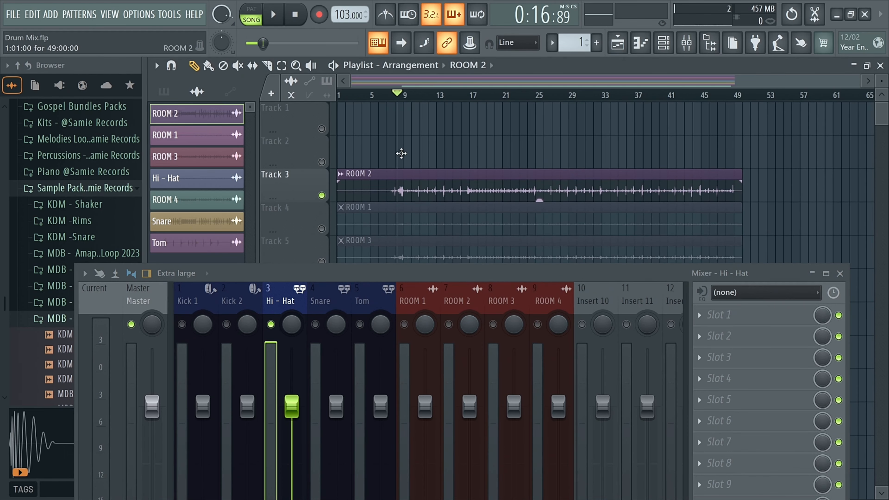
pyautogui.doubleClick(390, 184)
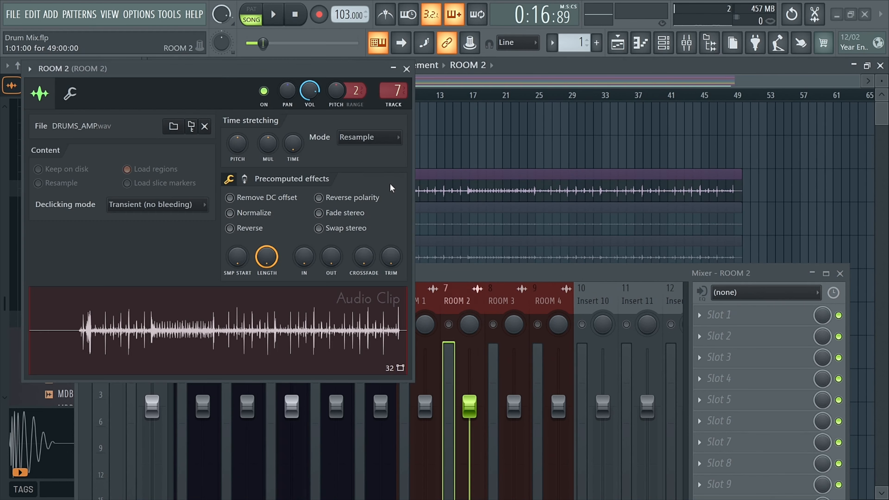
pyautogui.rightClick(394, 91)
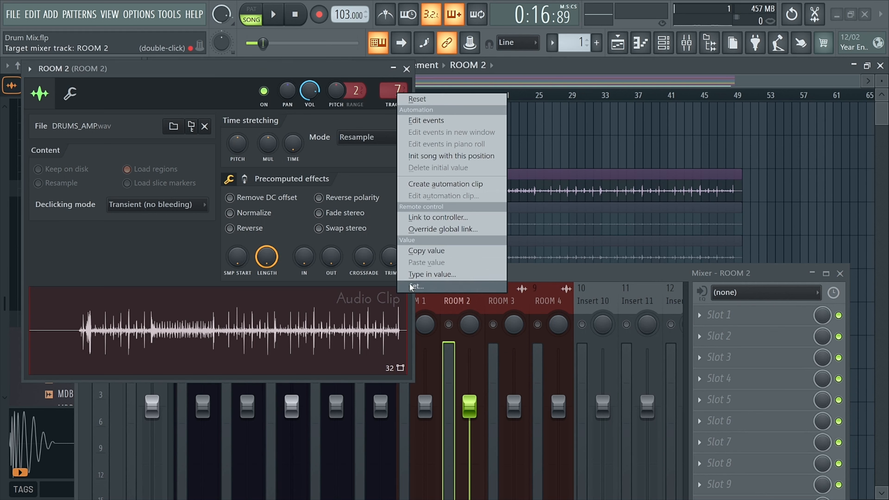
pyautogui.click(432, 274)
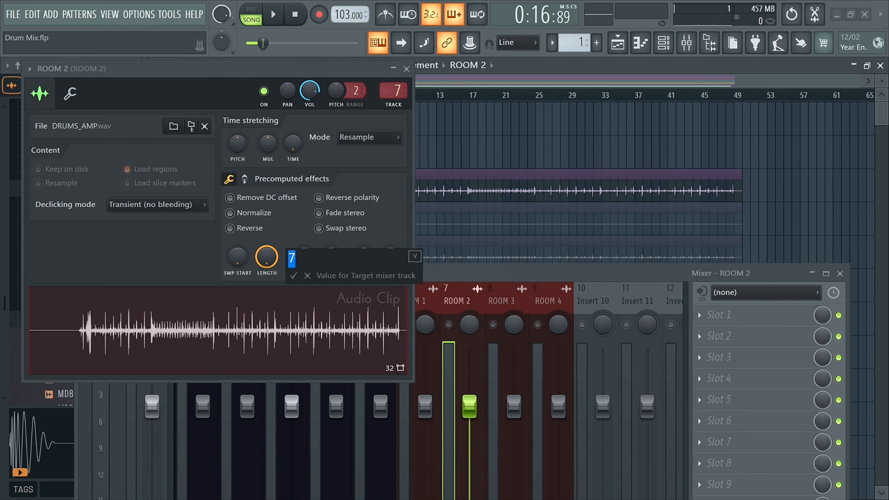
pyautogui.click(294, 276)
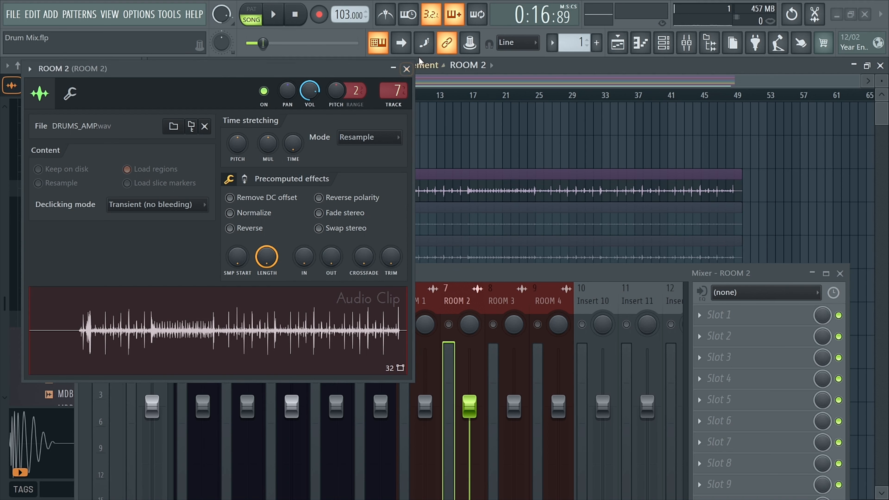
pyautogui.click(407, 68)
# Clear the mixer solo and play back the soloed ROOM 2 playlist track.
pyautogui.press('space')
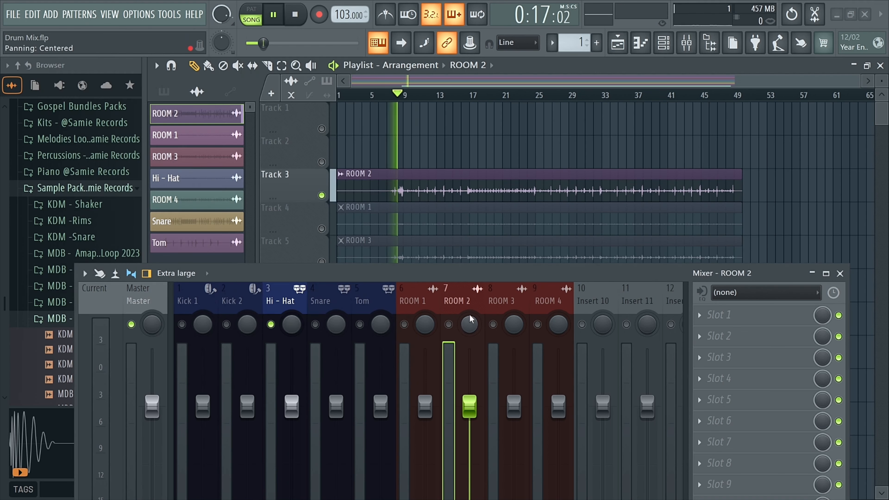
pyautogui.press('space')
pyautogui.rightClick(361, 323)
pyautogui.rightClick(362, 323)
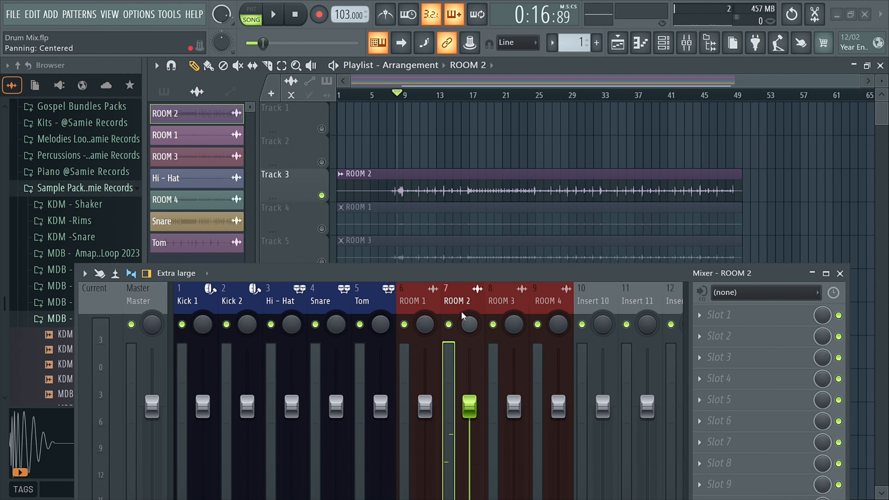
pyautogui.press('space')
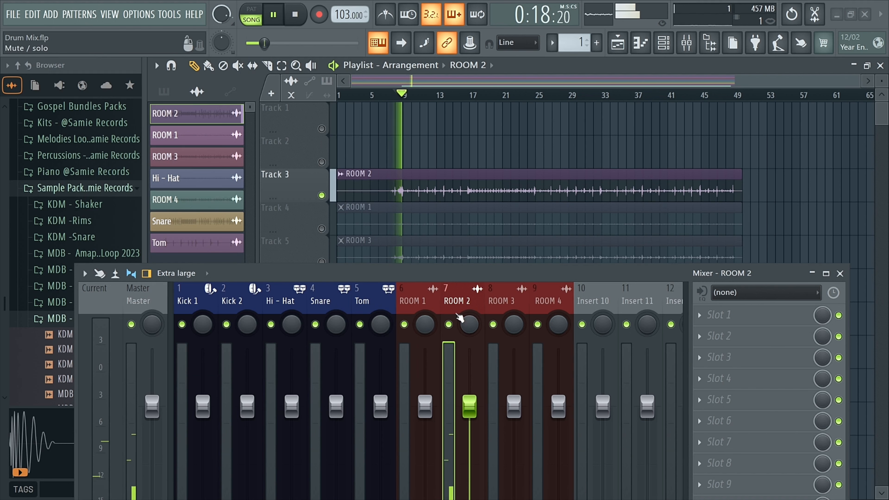
pyautogui.moveTo(485, 266); pyautogui.dragTo(487, 203)
pyautogui.scroll(-2, 455, 184)
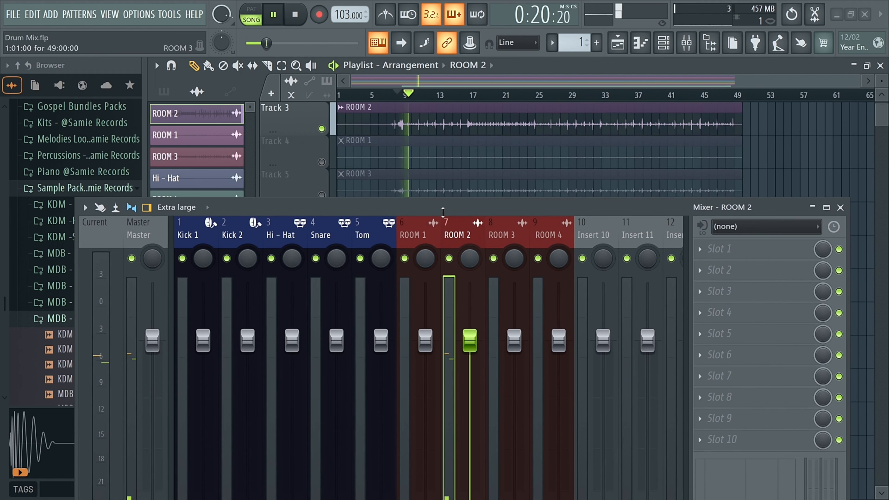
pyautogui.press('space')
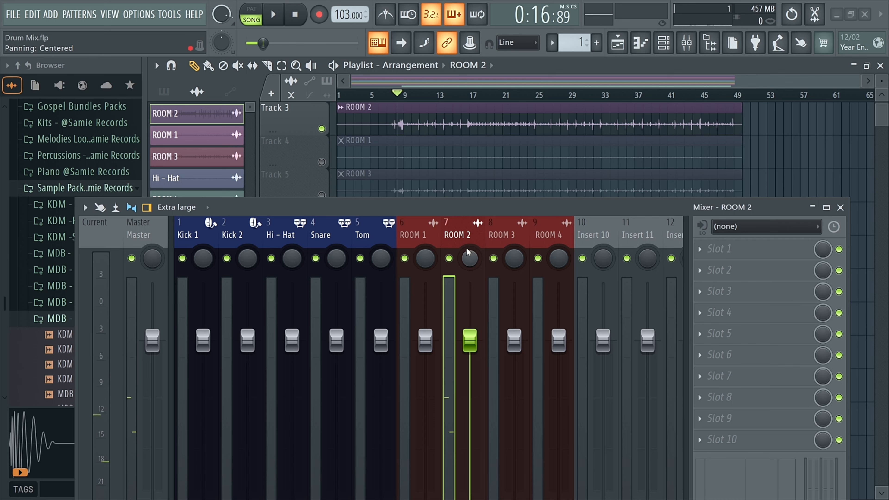
# Solo the ROOM 1 playlist track and play it back to listen.
pyautogui.rightClick(322, 162)
pyautogui.press('space')
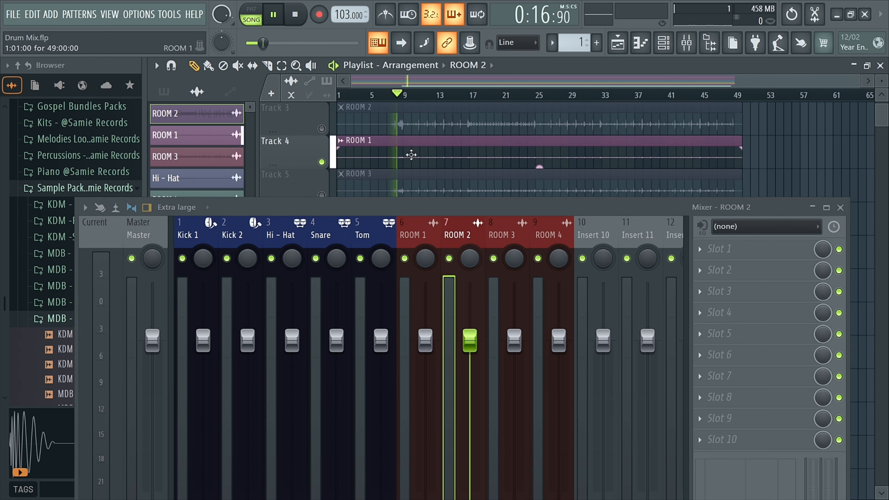
pyautogui.moveTo(417, 207); pyautogui.dragTo(430, 238)
pyautogui.click(424, 135)
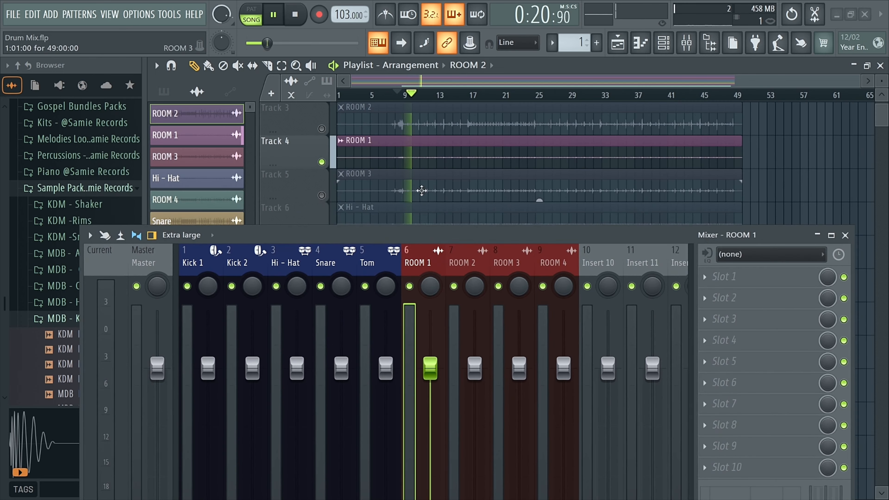
pyautogui.press('space')
# Solo the ROOM 3 playlist track and open its audio clip settings to check the target mixer track.
pyautogui.rightClick(322, 195)
pyautogui.scroll(-2, 421, 183)
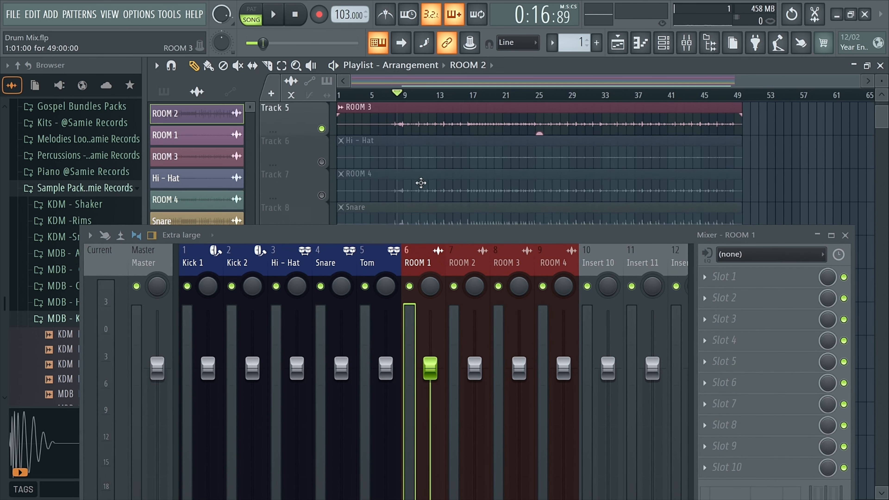
pyautogui.scroll(2, 421, 183)
pyautogui.doubleClick(420, 175)
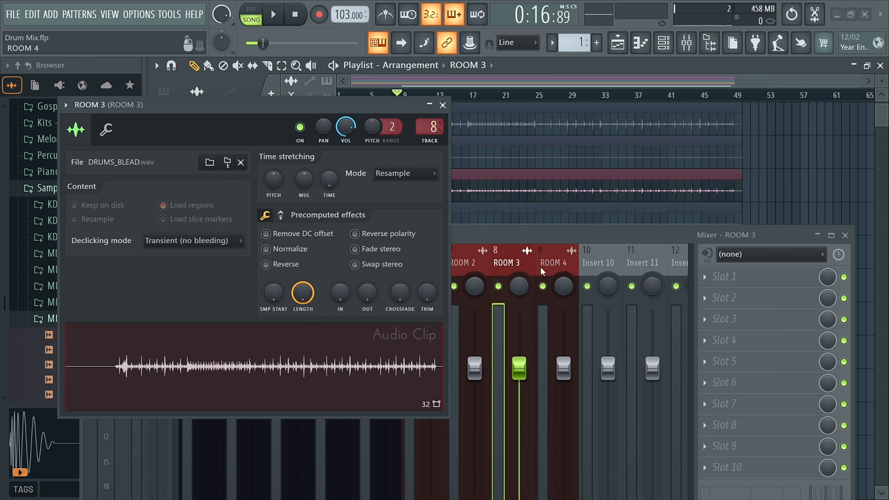
pyautogui.click(442, 105)
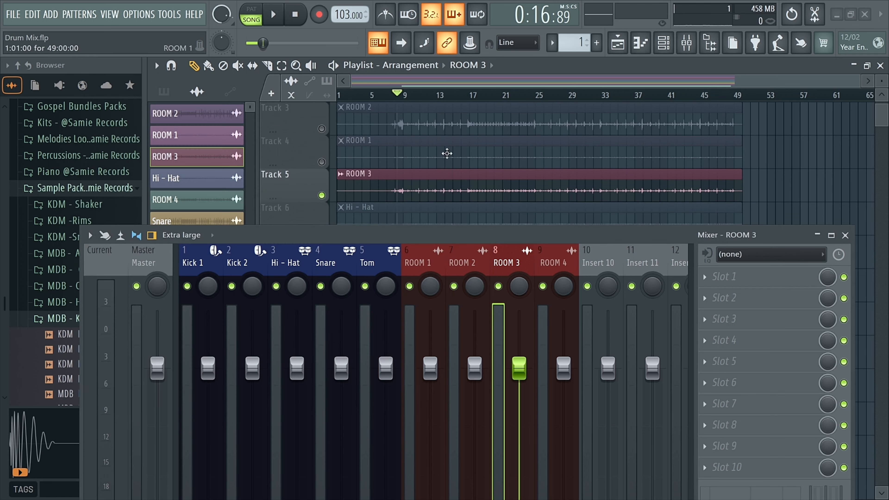
# Solo the Hi-Hat playlist track and open its audio clip settings.
pyautogui.scroll(-2, 448, 154)
pyautogui.rightClick(321, 162)
pyautogui.click(400, 149)
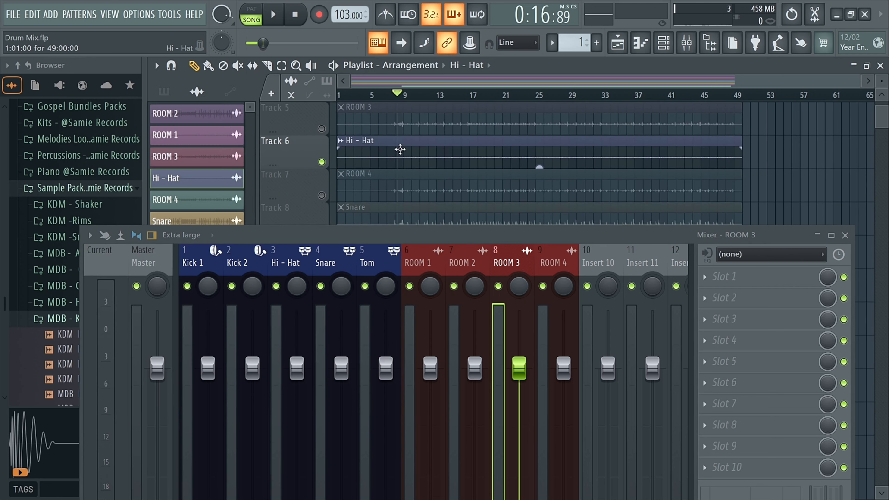
pyautogui.doubleClick(400, 150)
pyautogui.click(482, 141)
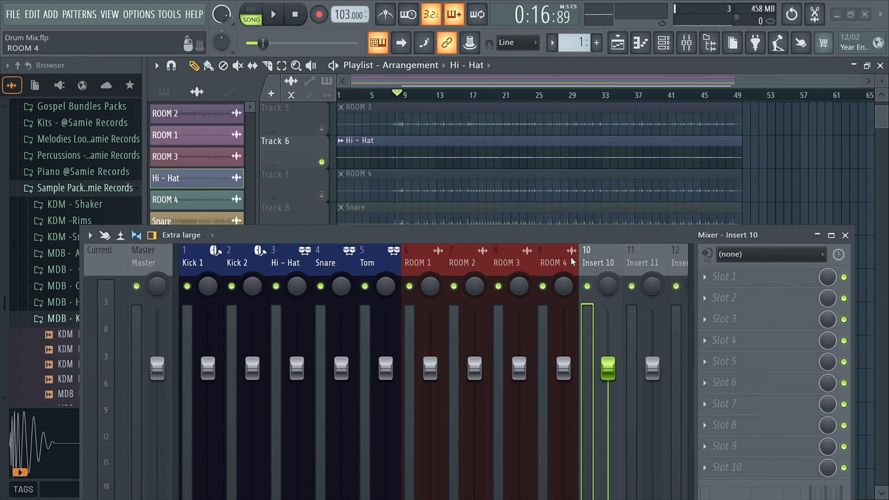
# Clear the playlist solo so every track plays again.
pyautogui.moveTo(567, 257); pyautogui.dragTo(221, 252)
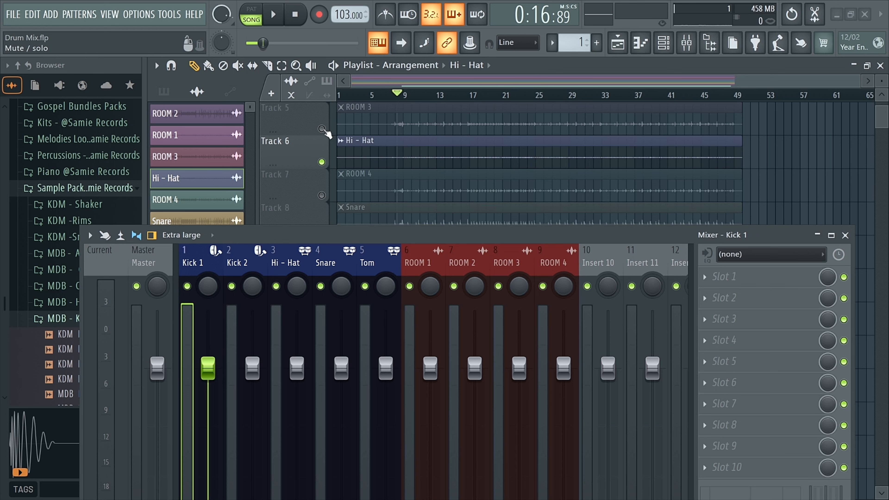
pyautogui.rightClick(322, 162)
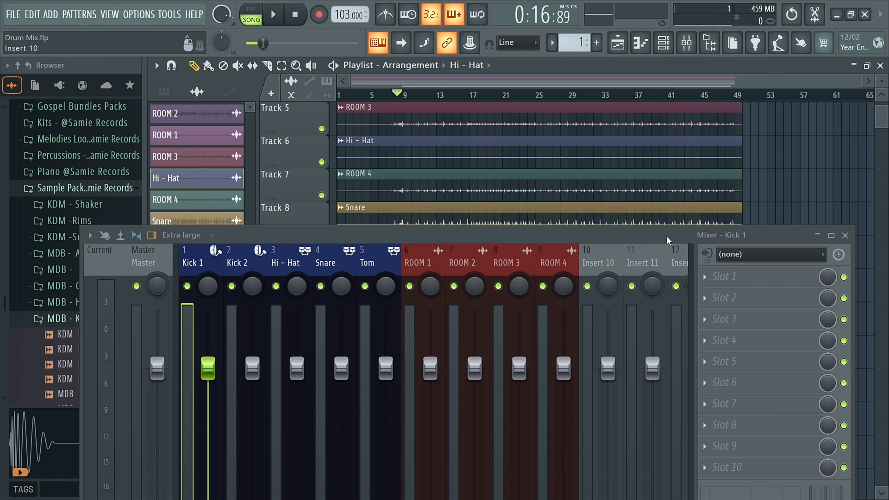
# Dock the mixer and maximize it to fill the workspace.
pyautogui.moveTo(643, 228); pyautogui.dragTo(659, 126)
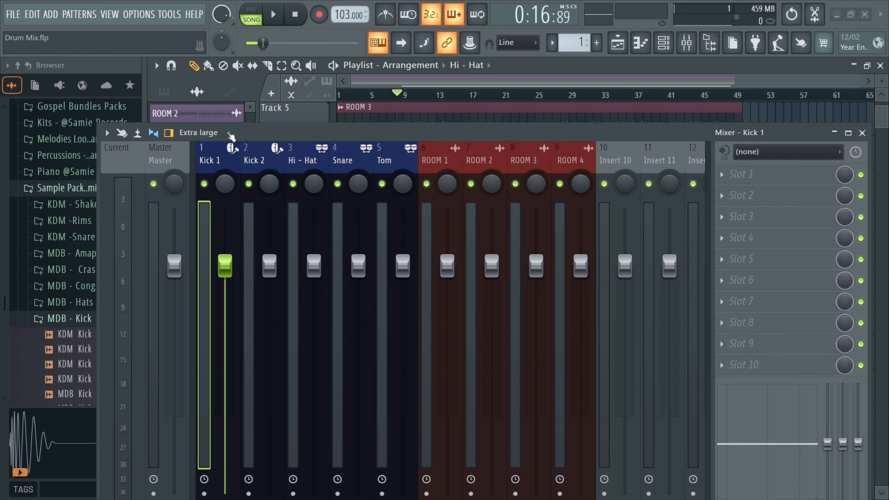
pyautogui.click(107, 133)
pyautogui.click(133, 125)
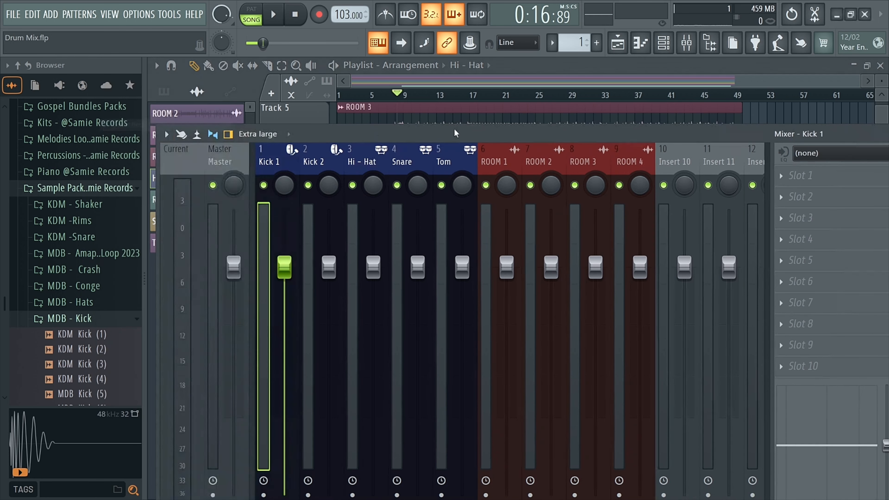
pyautogui.doubleClick(477, 133)
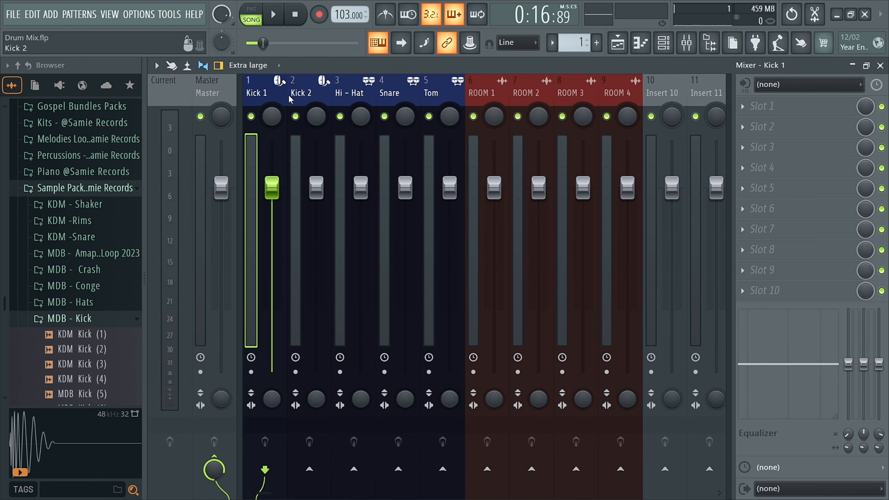
# Solo the Tom mixer track and play it back to listen.
pyautogui.rightClick(428, 117)
pyautogui.click(435, 94)
pyautogui.press('space')
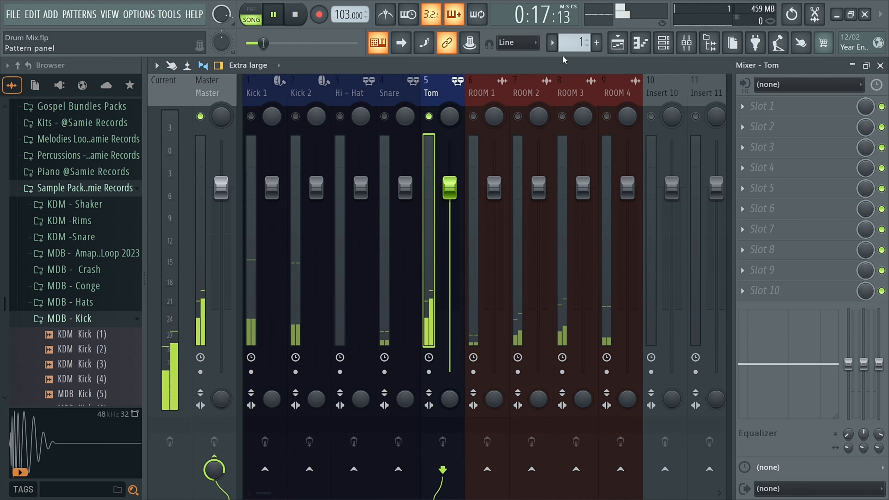
pyautogui.press('space')
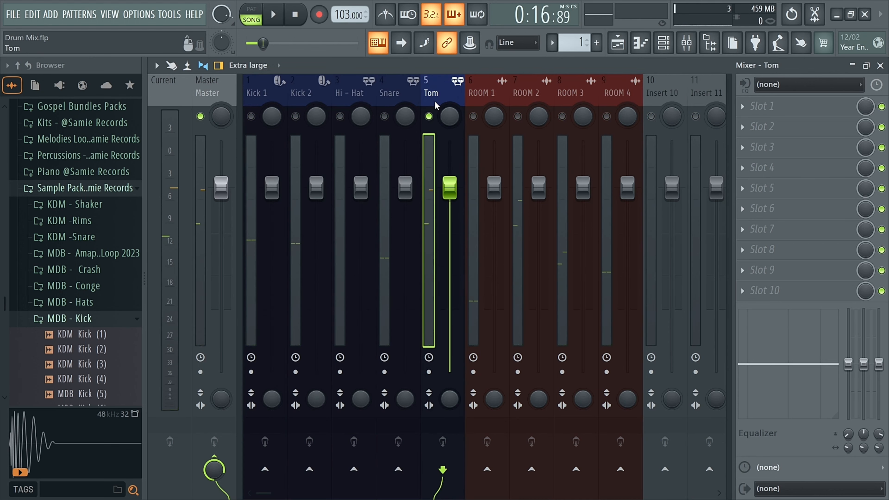
# Load the Tom mixer track state preset onto the Tom mixer track.
pyautogui.click(792, 104)
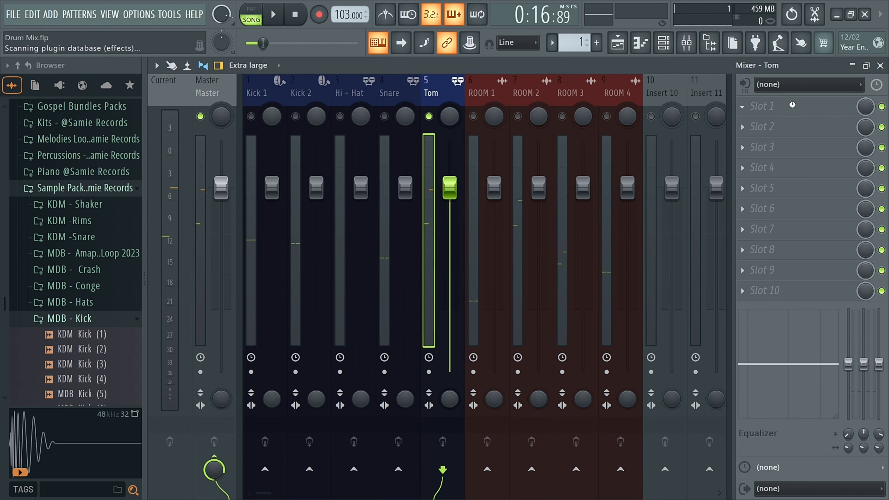
pyautogui.rightClick(435, 99)
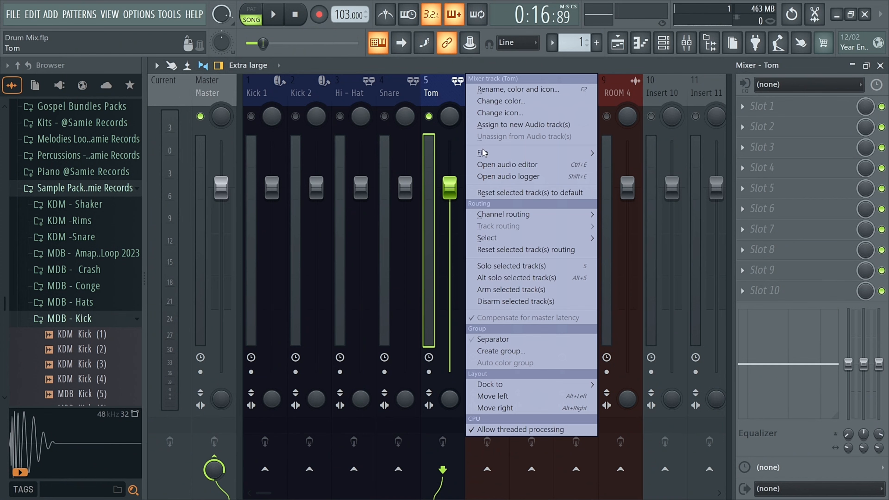
pyautogui.moveTo(490, 152)
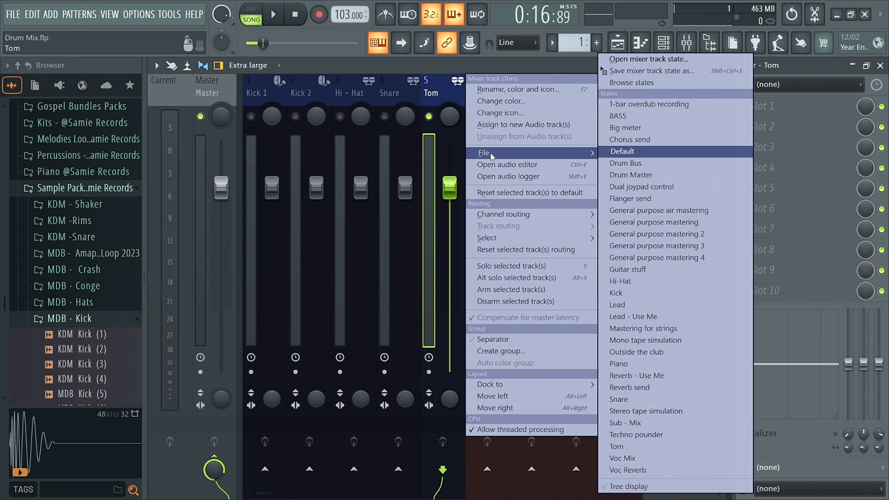
pyautogui.click(636, 65)
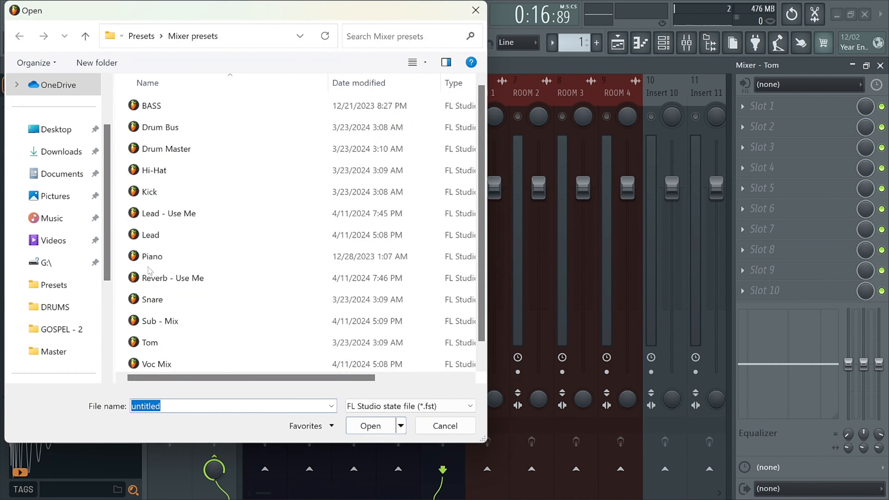
pyautogui.doubleClick(157, 349)
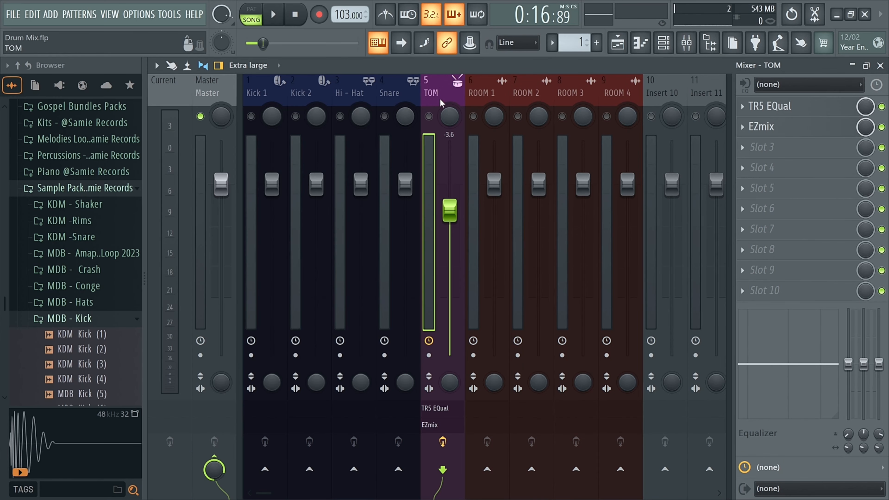
# Solo the TOM track and compare playback with its effect slots disabled and enabled.
pyautogui.click(429, 117)
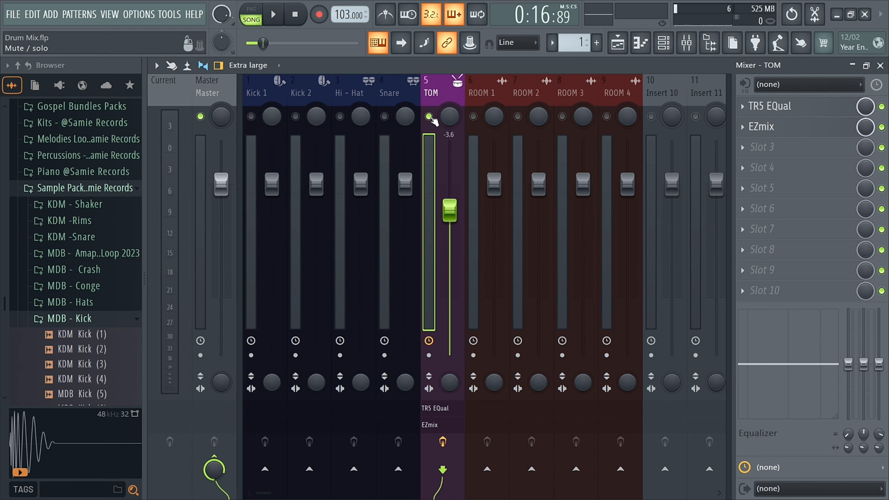
pyautogui.press('space')
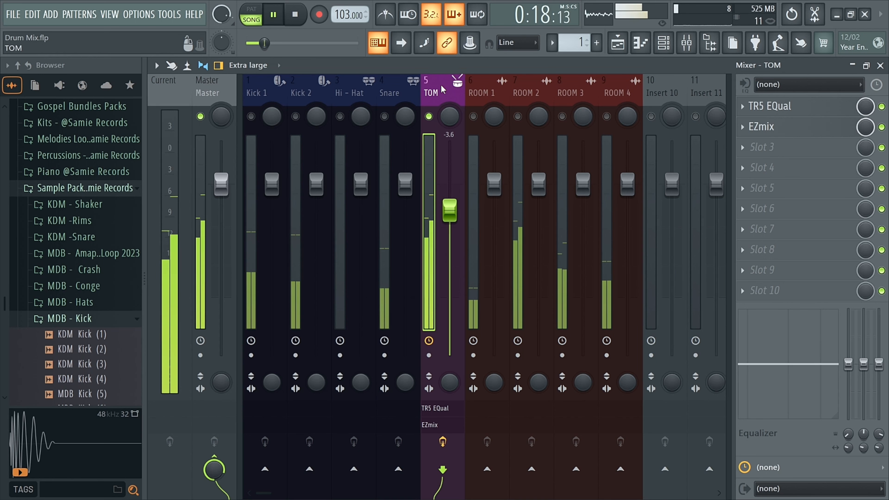
pyautogui.click(443, 442)
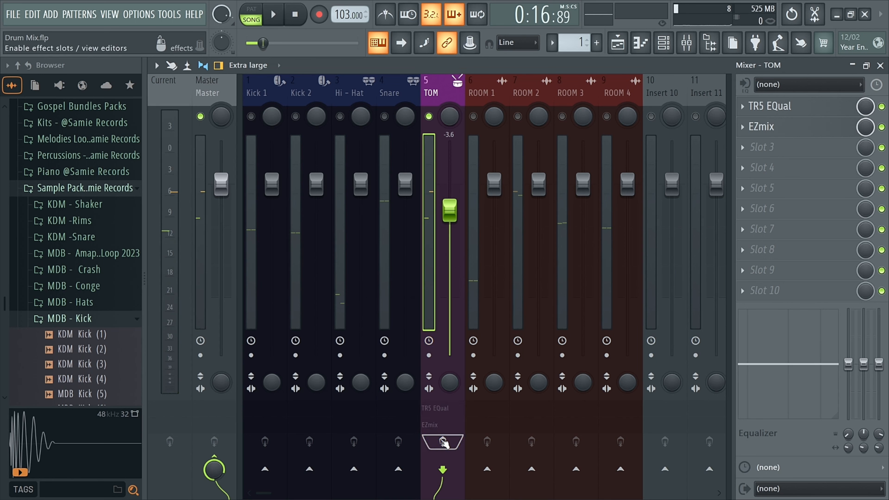
pyautogui.press('space')
pyautogui.click(443, 442)
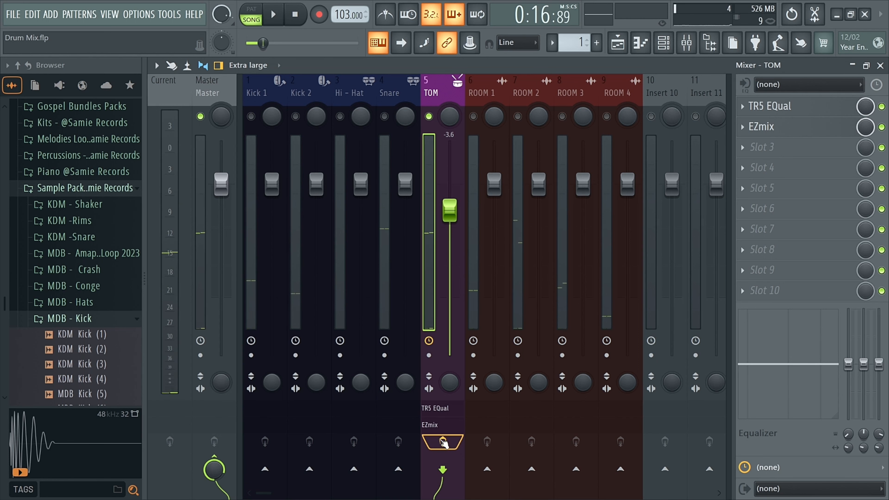
pyautogui.press('space')
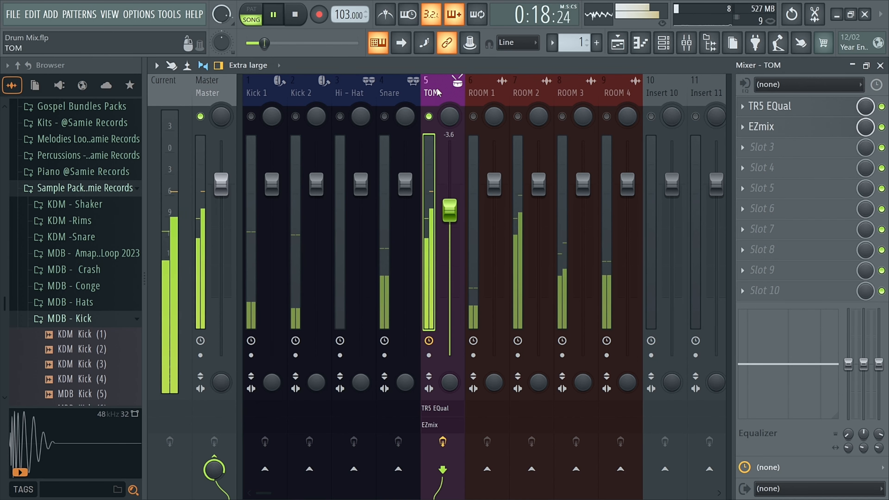
pyautogui.press('space')
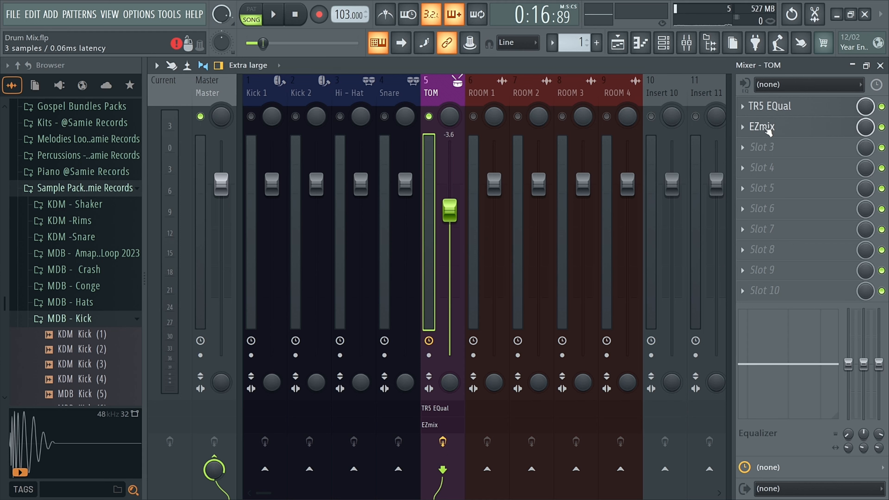
# Open the TOM track's TR5 EQual plugin and browse its preset list, then close it.
pyautogui.click(773, 106)
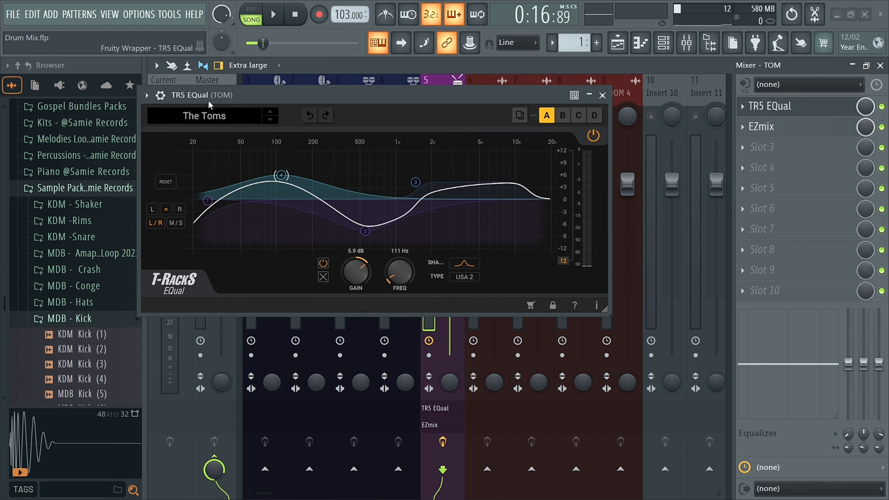
pyautogui.click(221, 115)
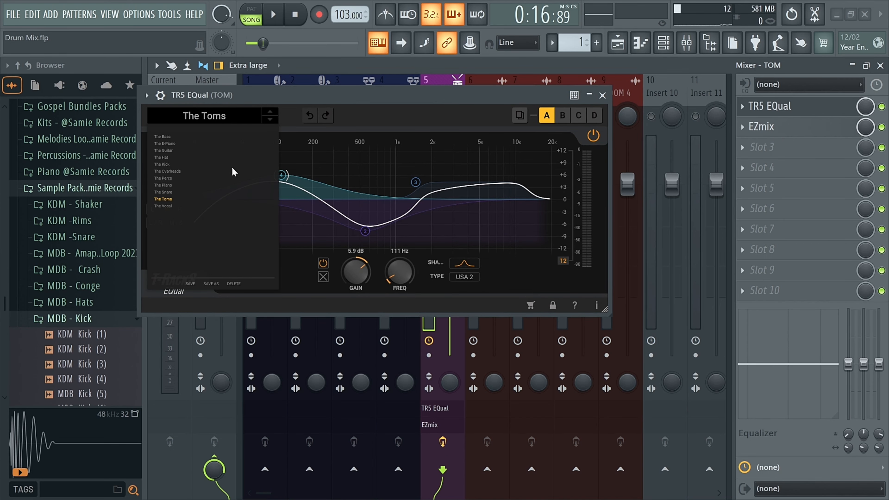
pyautogui.click(358, 93)
pyautogui.moveTo(500, 94); pyautogui.dragTo(499, 127)
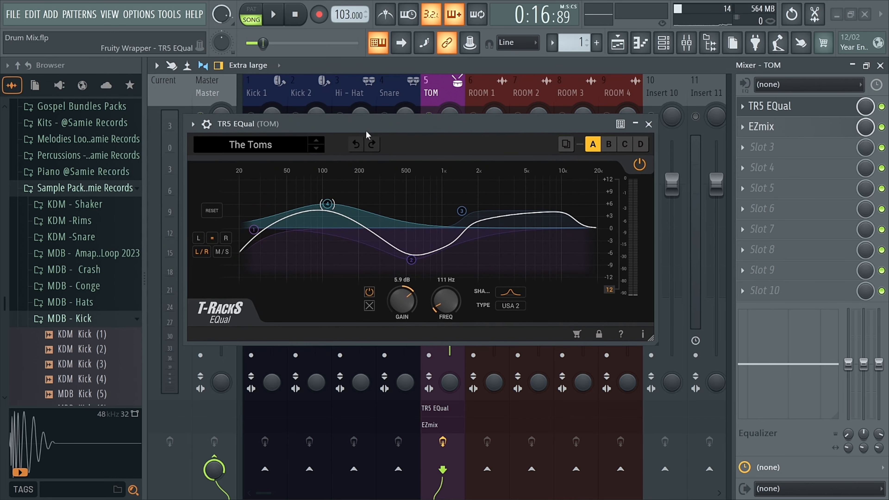
pyautogui.click(647, 124)
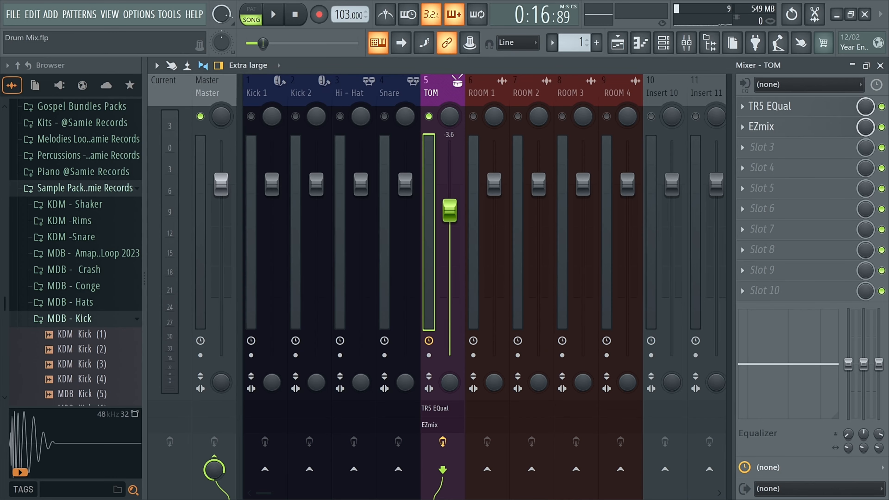
# Toggle the TOM track's TR5 EQual and EZmix slots off and on while playing the beat to compare.
pyautogui.click(881, 127)
pyautogui.click(882, 106)
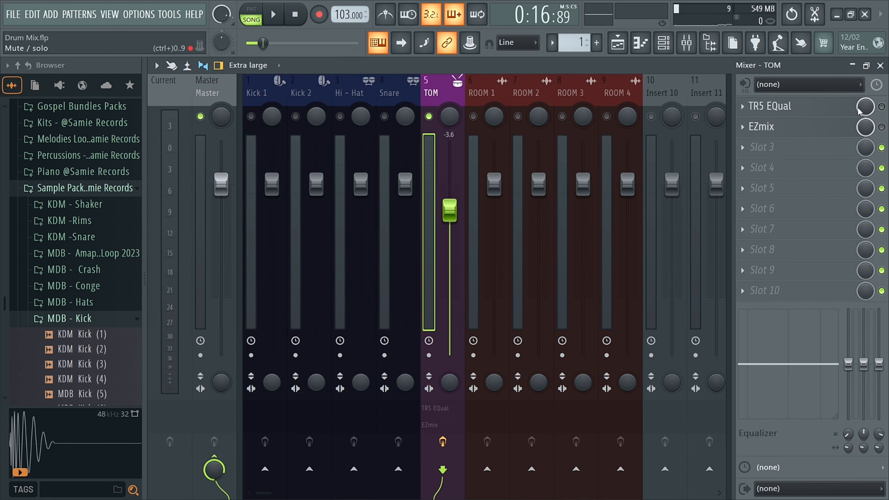
pyautogui.click(881, 106)
pyautogui.press('space')
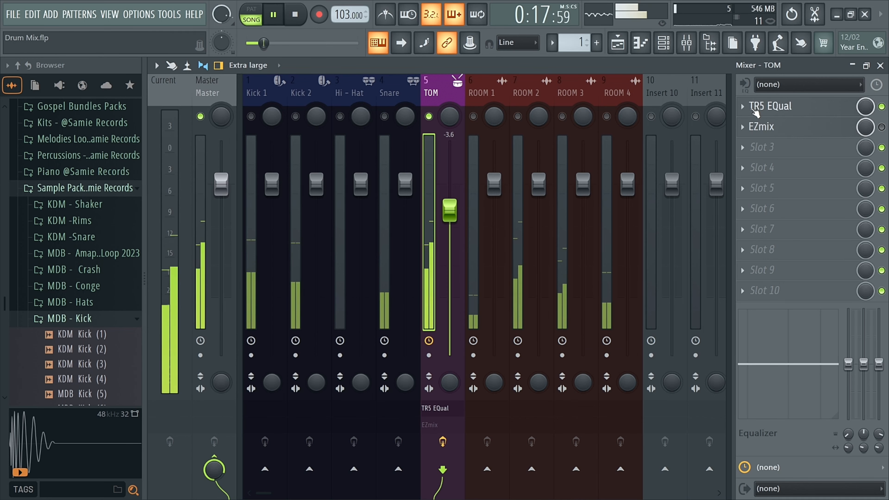
pyautogui.press('space')
pyautogui.click(881, 106)
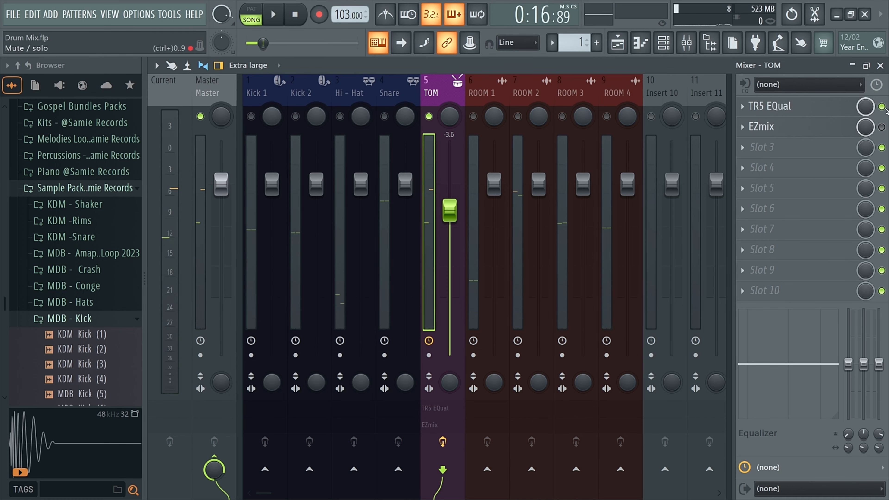
pyautogui.press('space')
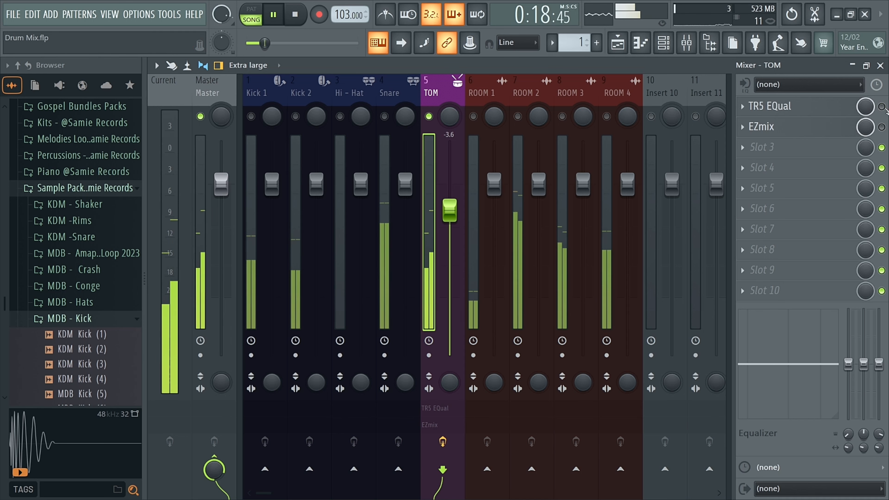
pyautogui.click(882, 106)
pyautogui.press('space')
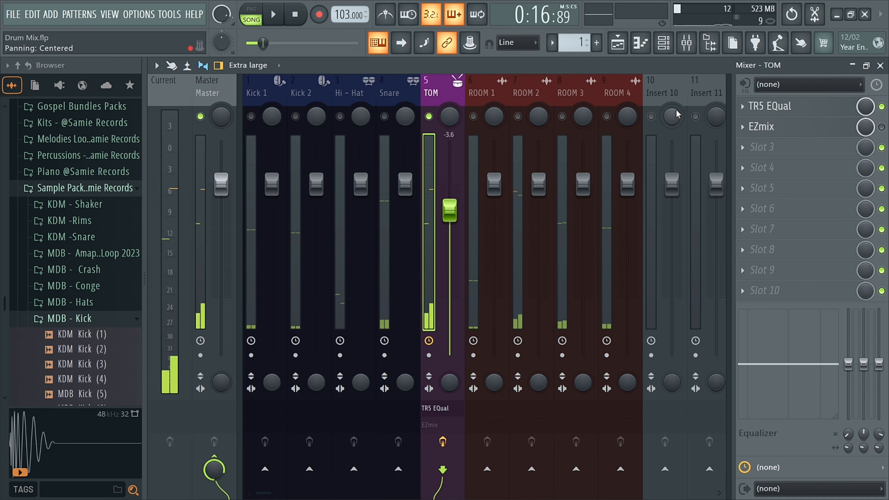
pyautogui.click(882, 127)
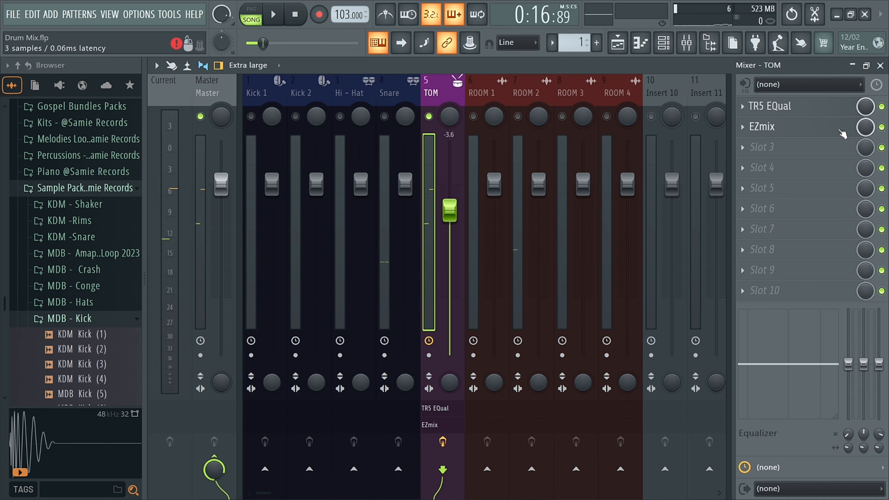
# Open the TOM track's EZmix plugin to review its preset, then close it.
pyautogui.click(809, 128)
pyautogui.moveTo(444, 123); pyautogui.dragTo(379, 123)
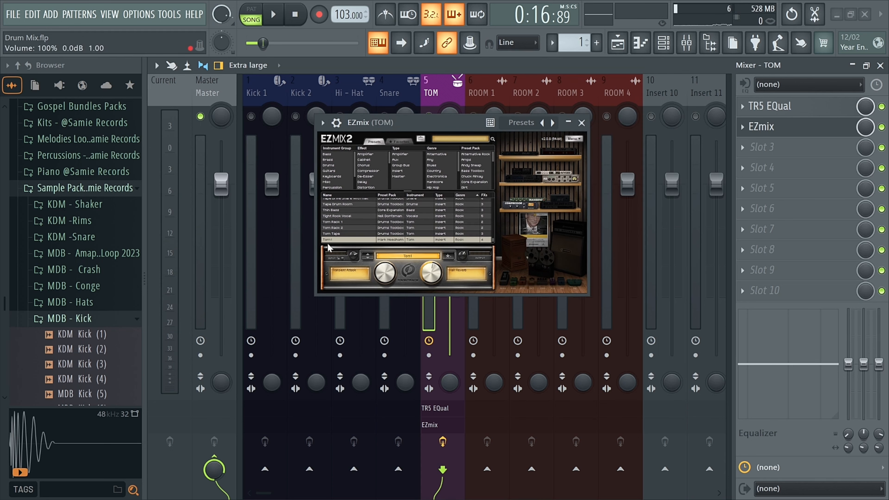
pyautogui.click(582, 122)
# Play and stop the beat several times to listen to the processed tom.
pyautogui.press('space')
pyautogui.press('space')
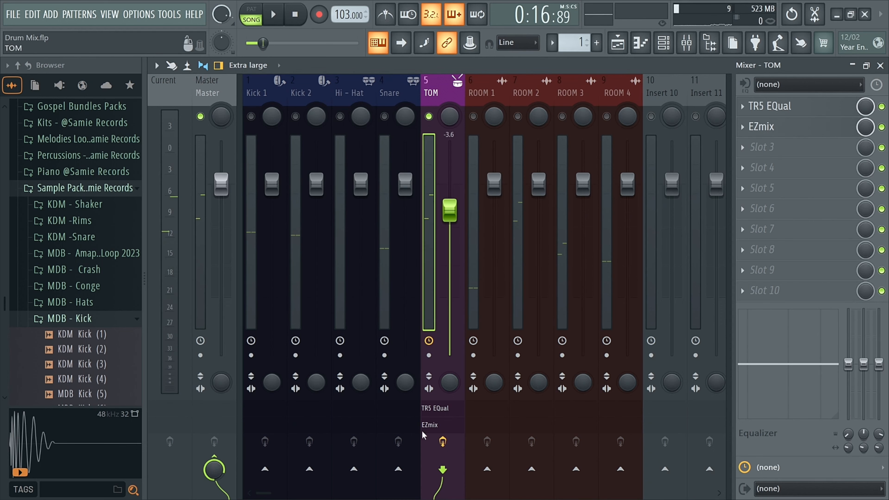
pyautogui.press('space')
pyautogui.press('space')
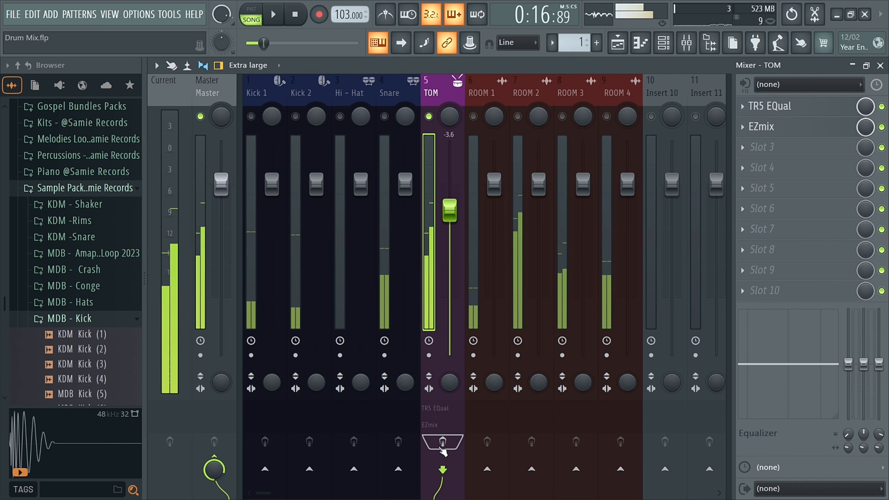
pyautogui.press('space')
pyautogui.press('space')
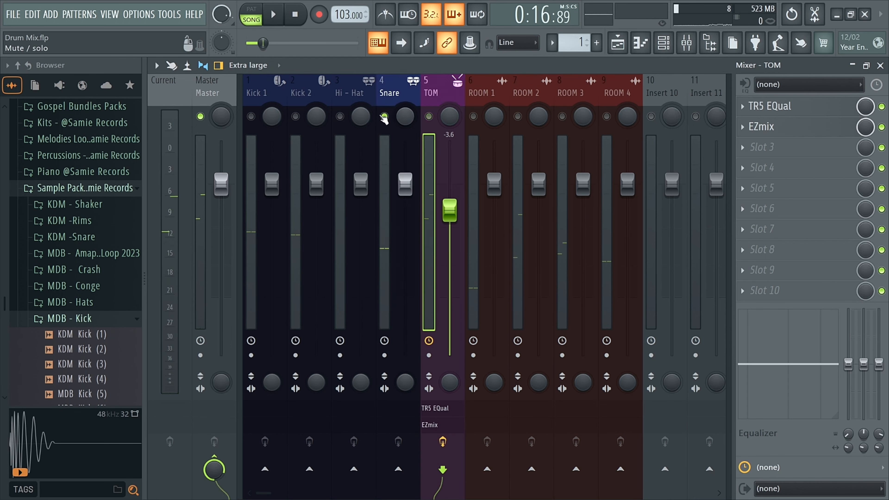
# Solo the Snare mixer track and load the Snare mixer track state preset onto it.
pyautogui.rightClick(383, 117)
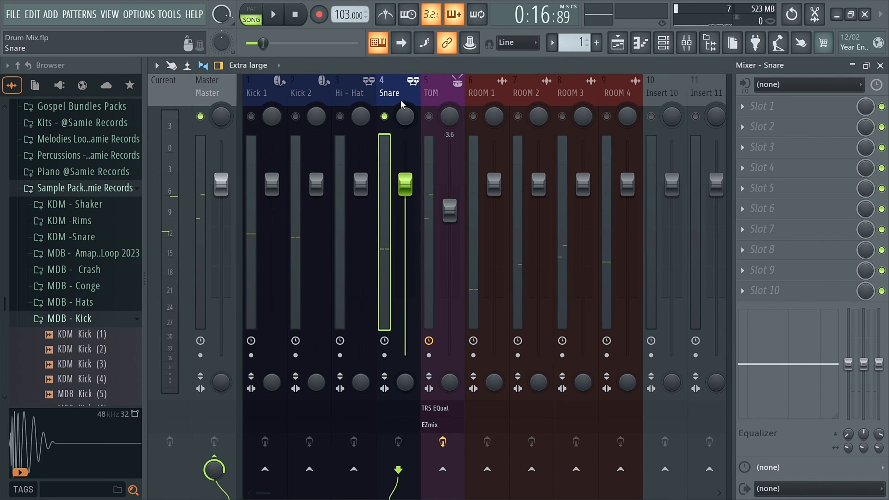
pyautogui.rightClick(394, 87)
pyautogui.moveTo(438, 151)
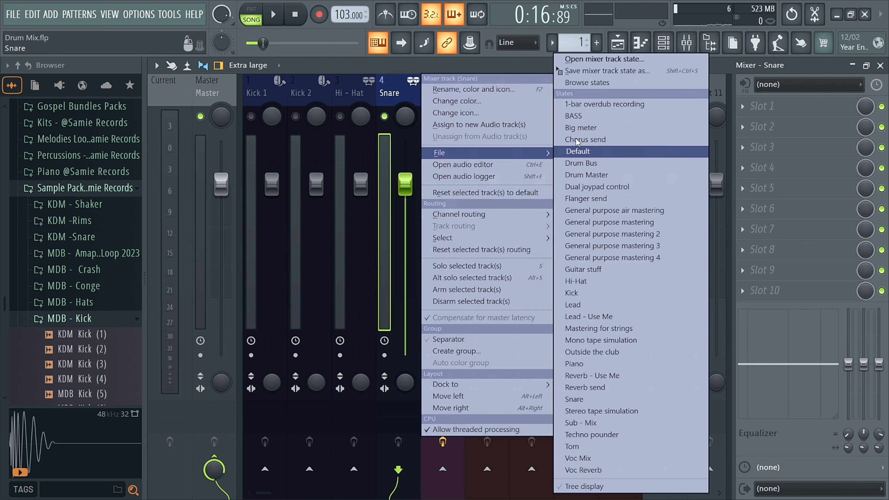
pyautogui.click(588, 60)
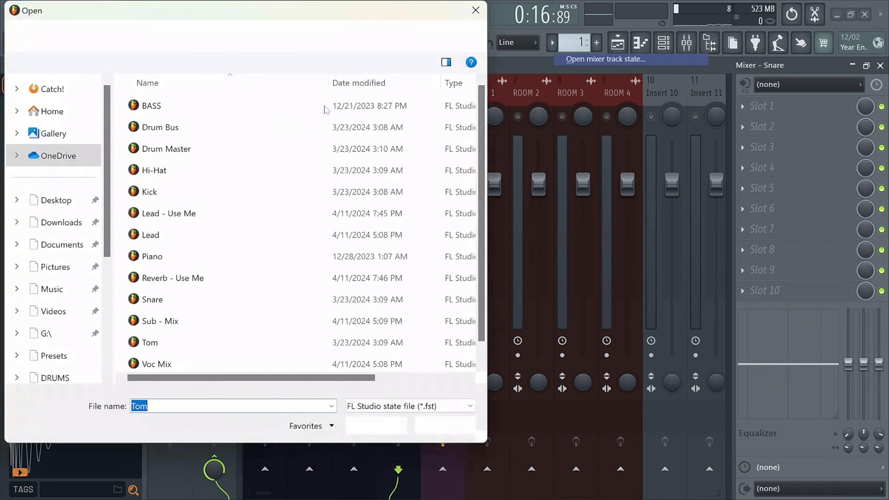
pyautogui.click(302, 303)
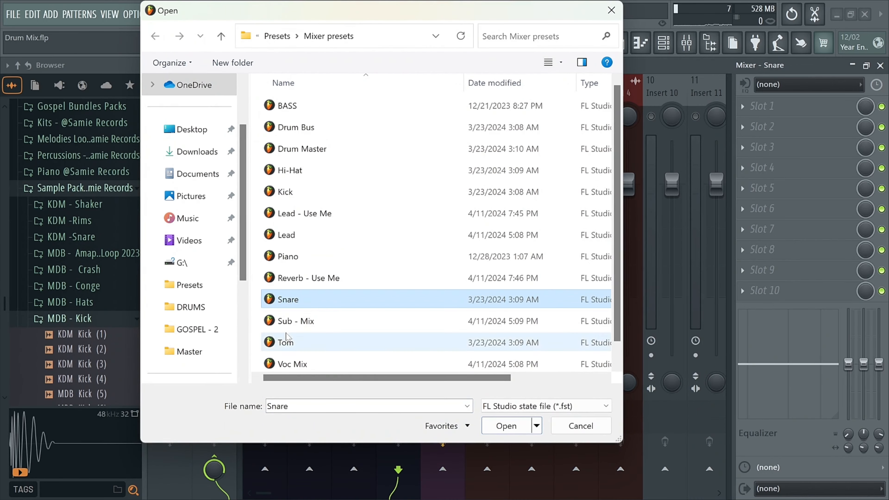
pyautogui.click(514, 433)
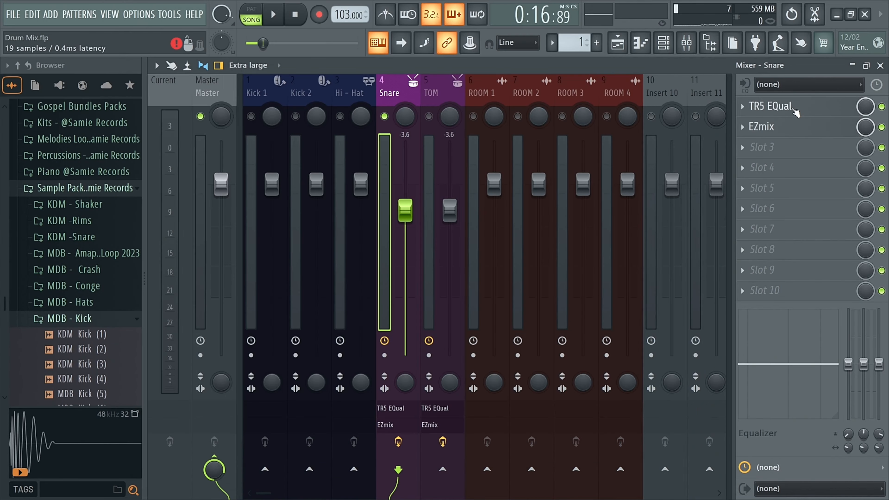
# Open the Snare track's TR5 EQual and EZmix plugins to review their presets and settings.
pyautogui.click(790, 108)
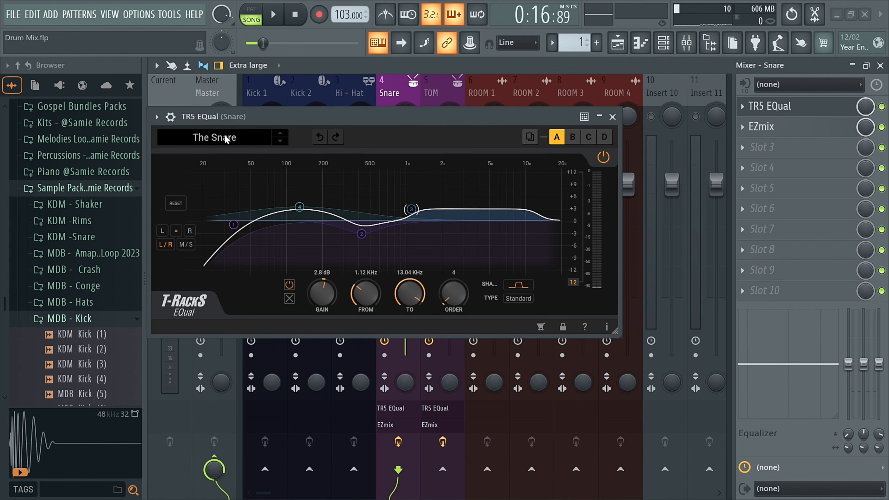
pyautogui.click(226, 138)
pyautogui.click(254, 131)
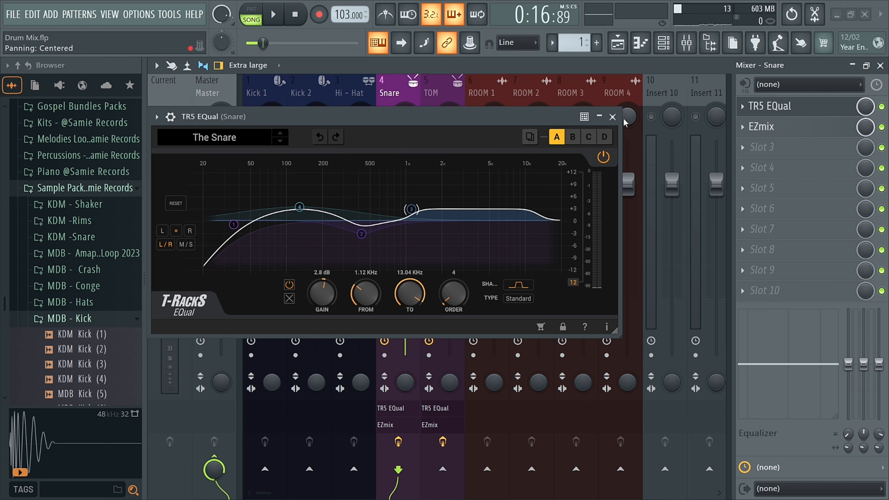
pyautogui.click(612, 117)
pyautogui.click(822, 132)
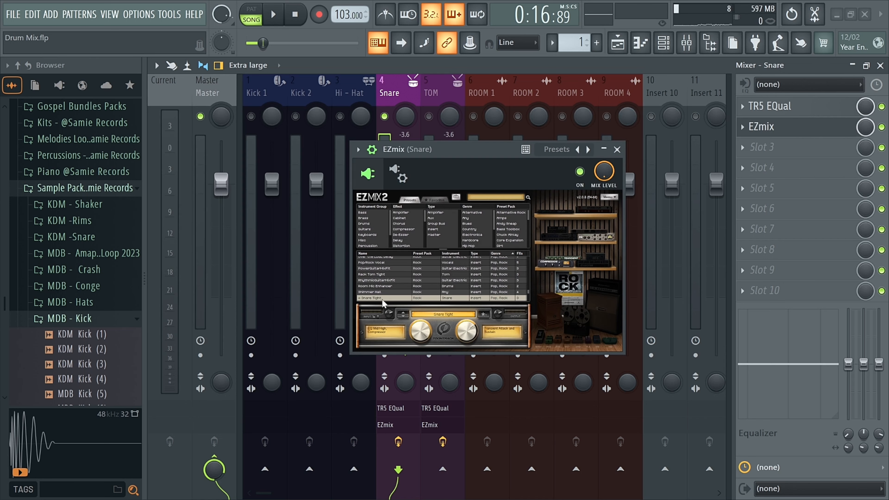
pyautogui.scroll(-1, 392, 290)
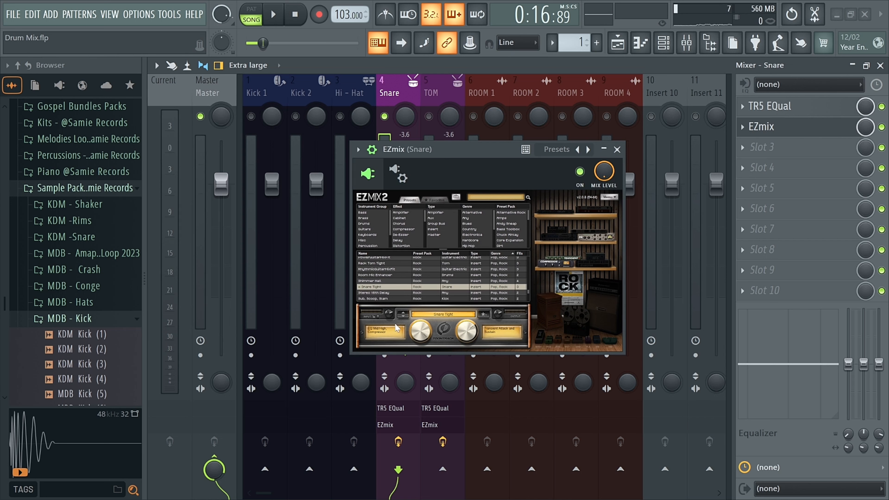
pyautogui.click(422, 334)
pyautogui.click(470, 331)
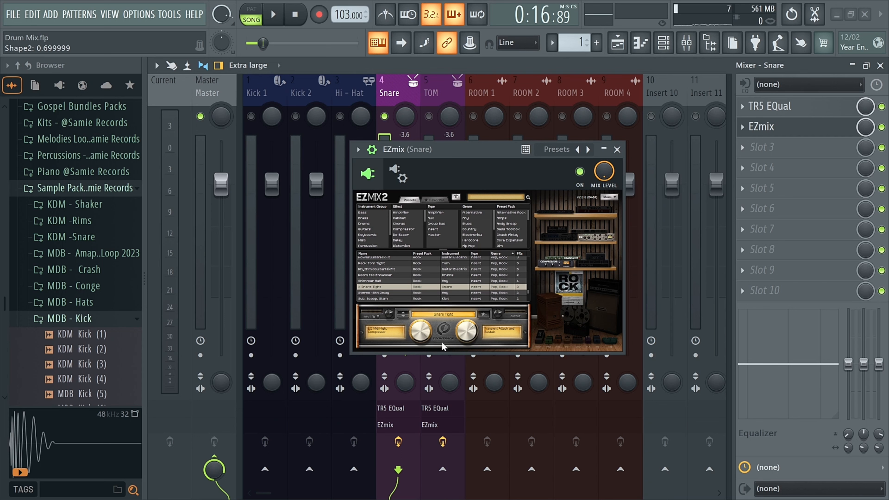
pyautogui.click(617, 149)
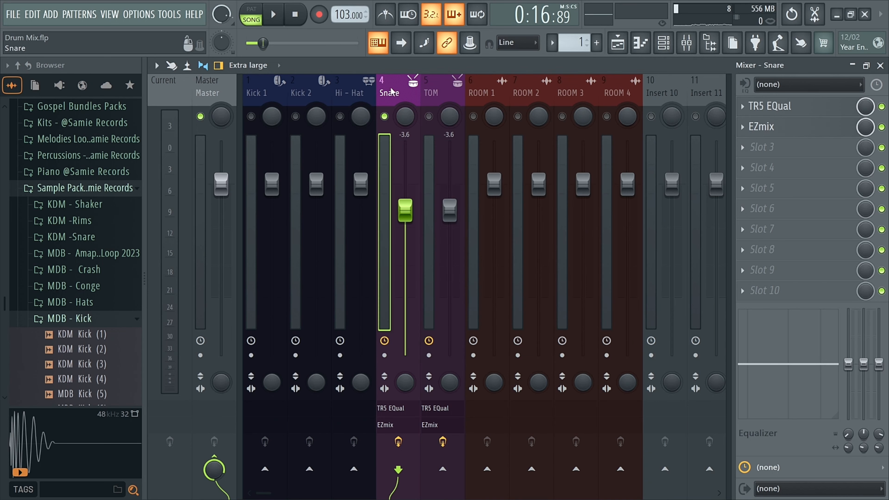
# Play the beat while bypassing and re-enabling the Snare track's effects to compare.
pyautogui.press('space')
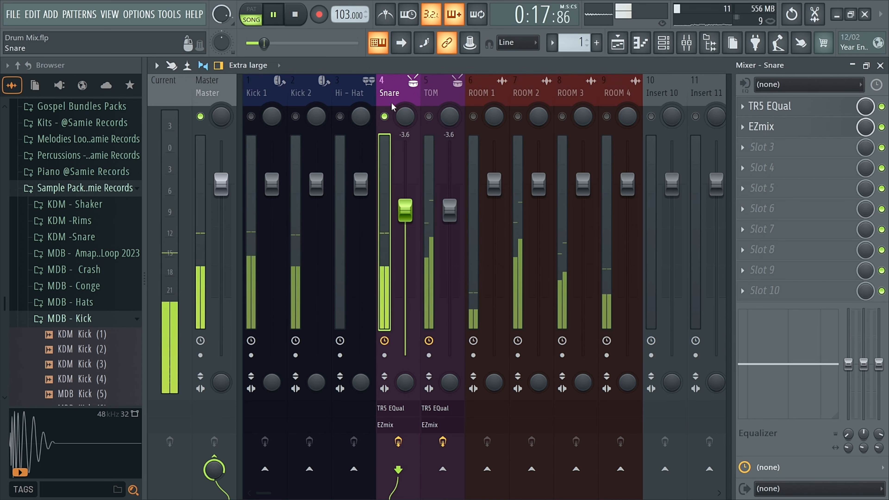
pyautogui.click(398, 442)
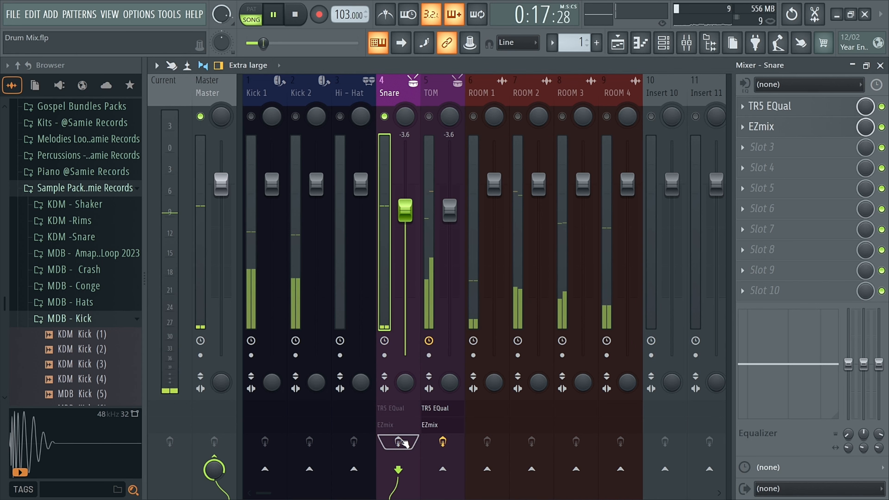
pyautogui.press('space')
pyautogui.click(399, 442)
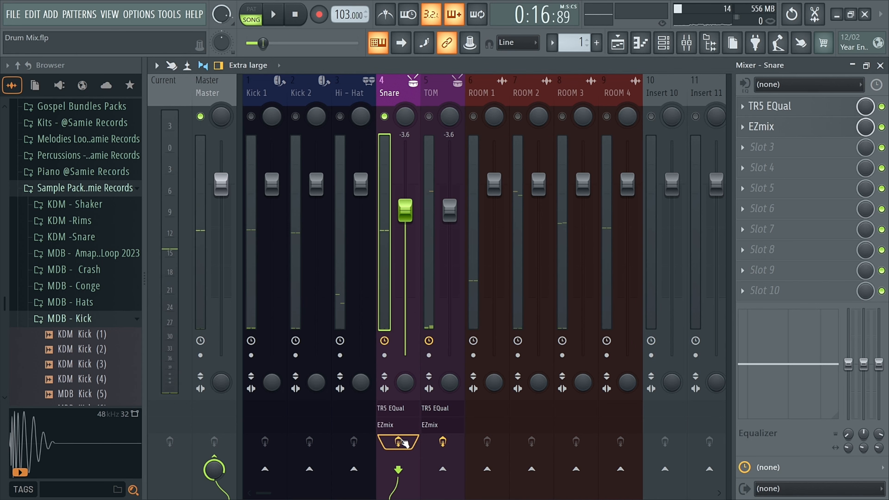
pyautogui.press('space')
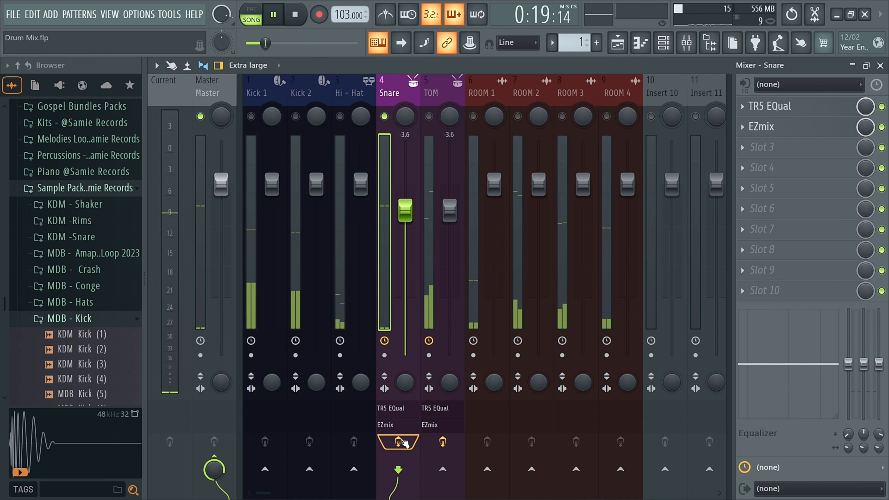
pyautogui.press('space')
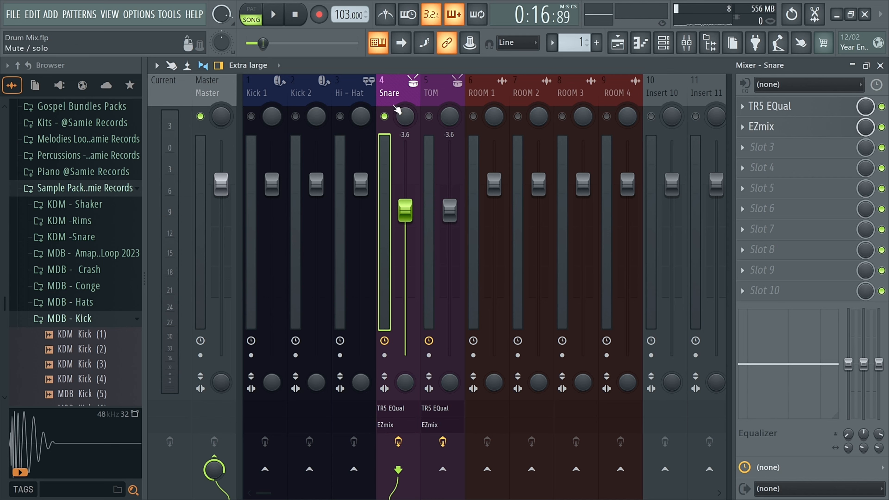
# Load the Hi-Hat mixer track state preset onto the Hi-Hat mixer track.
pyautogui.click(353, 92)
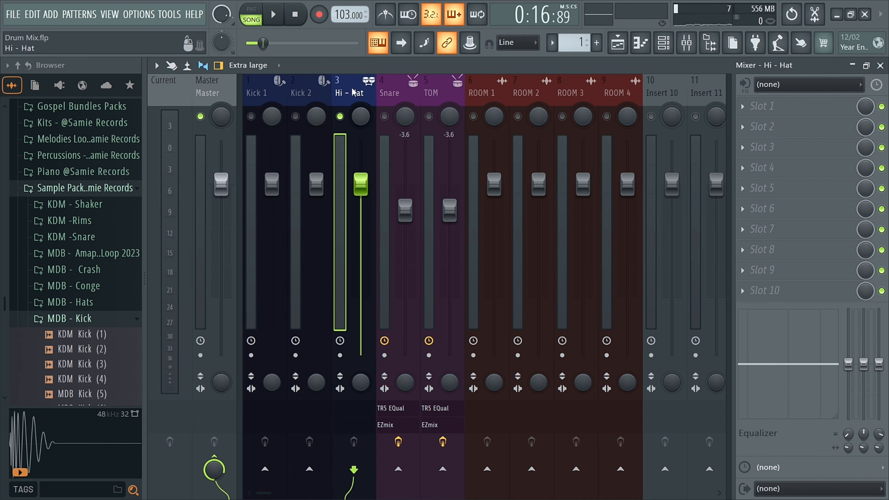
pyautogui.rightClick(353, 99)
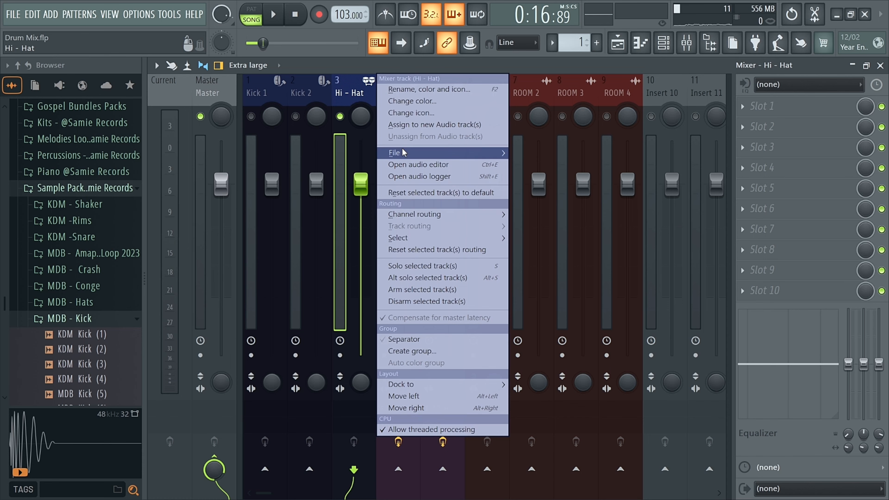
pyautogui.moveTo(403, 153)
pyautogui.click(563, 59)
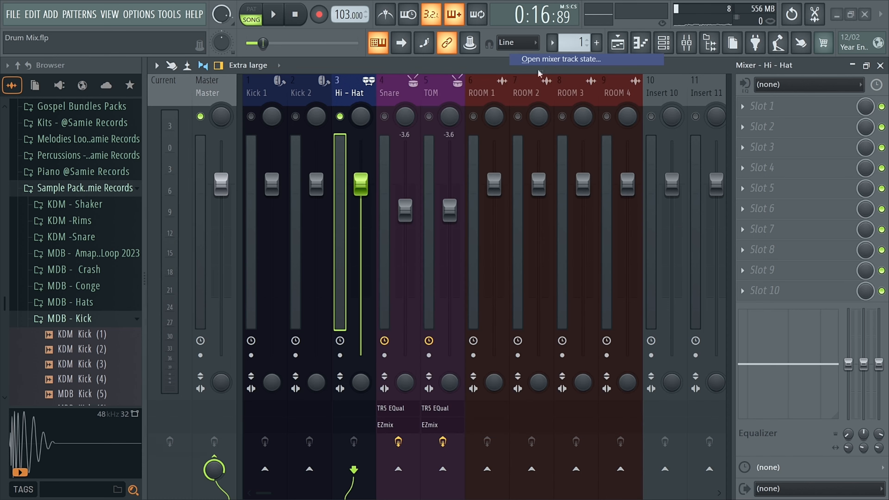
pyautogui.click(315, 171)
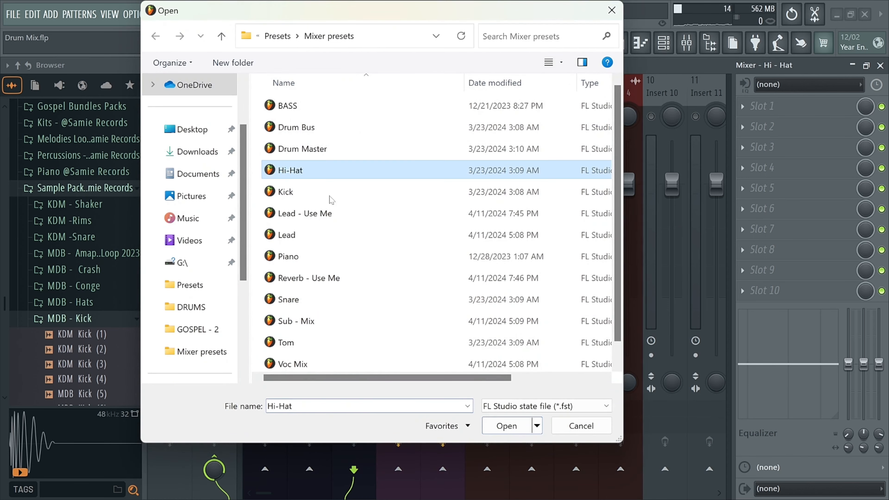
pyautogui.click(518, 433)
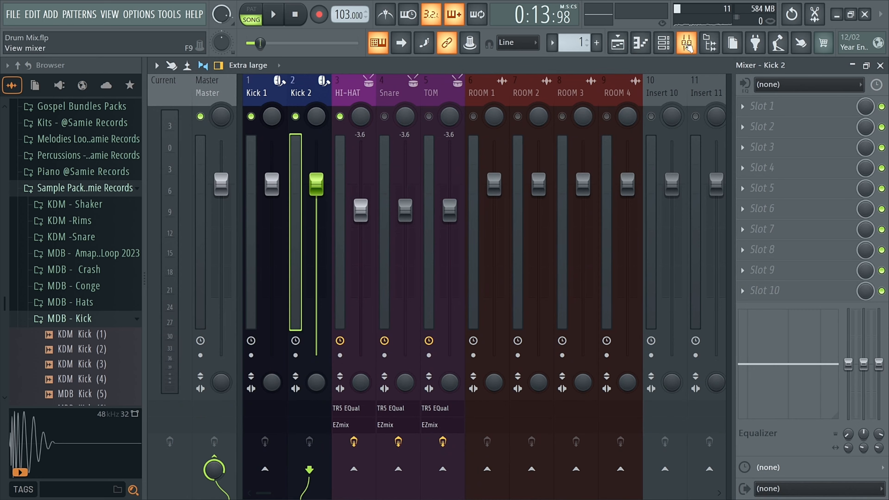
# Play the arrangement in the playlist from around bar 8.
pyautogui.click(687, 42)
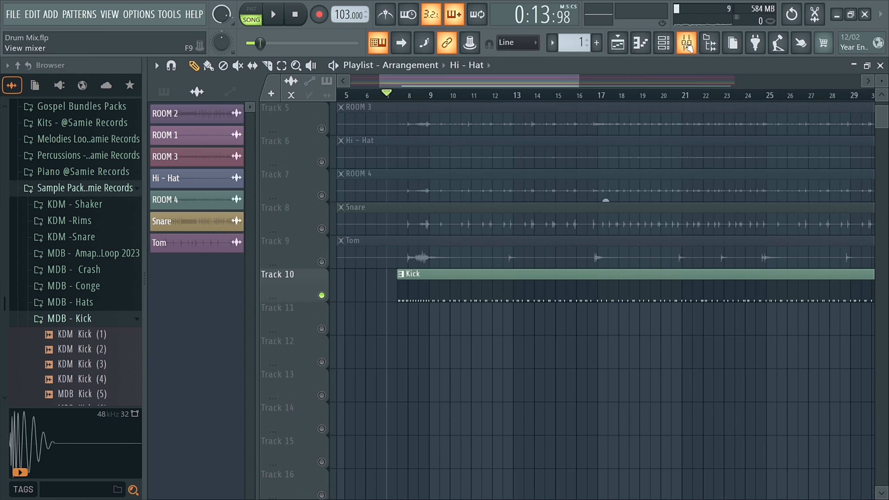
pyautogui.scroll(3, 417, 104)
pyautogui.click(436, 95)
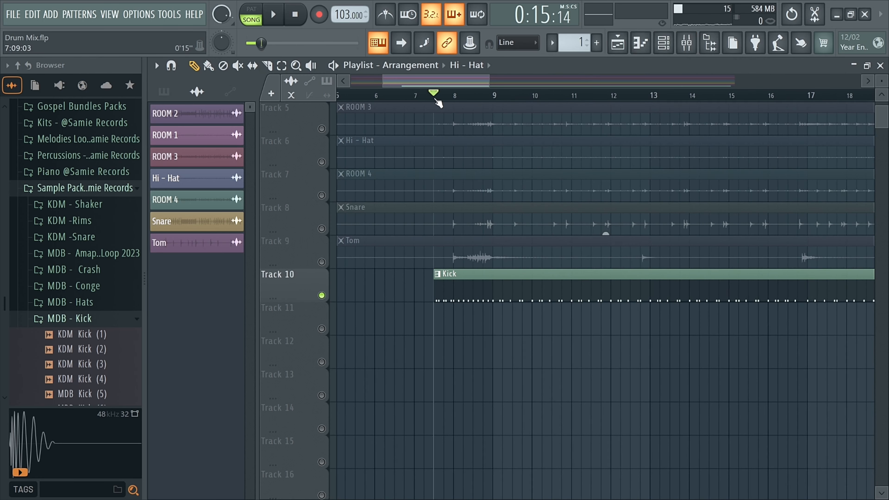
pyautogui.press('space')
pyautogui.press('space')
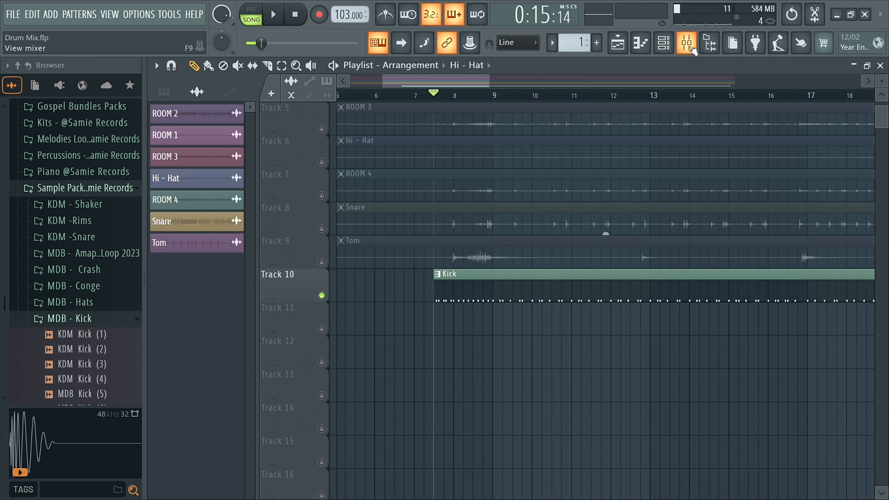
# Select the HI-HAT mixer track and solo it.
pyautogui.click(687, 44)
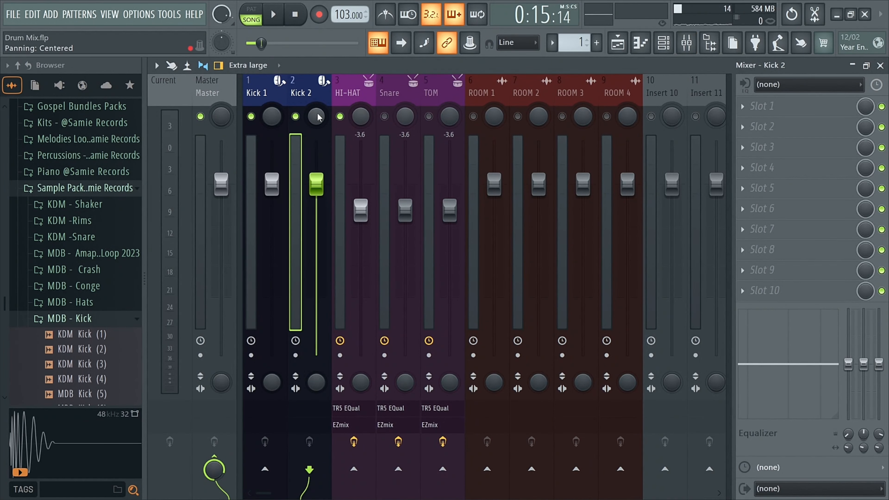
pyautogui.click(352, 100)
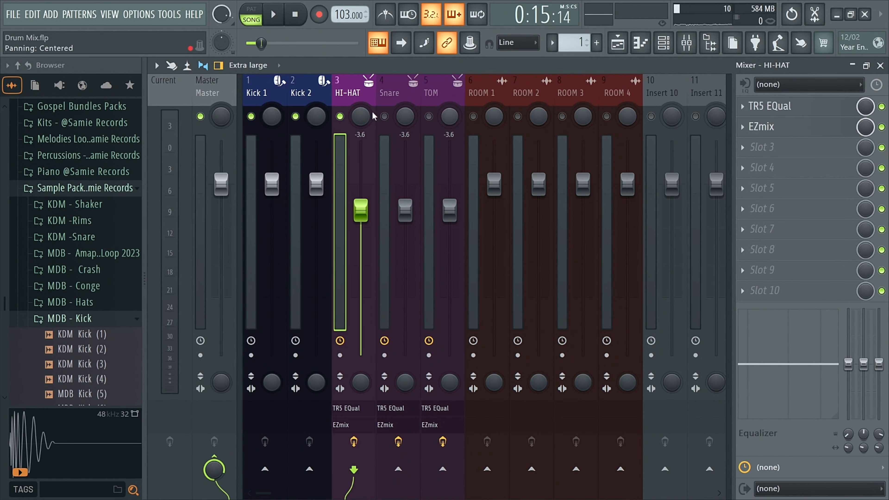
pyautogui.rightClick(340, 116)
# Open the HI-HAT track's TR5 EQual and EZmix plugins to review their presets and settings.
pyautogui.click(804, 110)
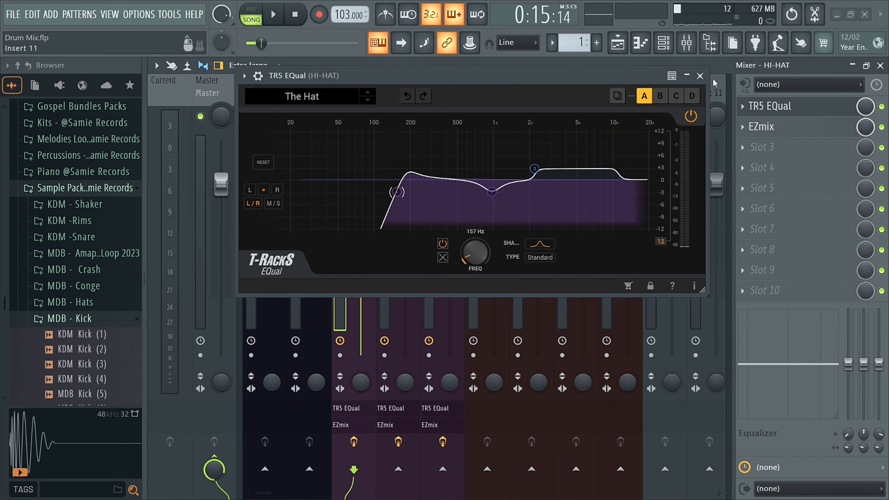
pyautogui.click(700, 75)
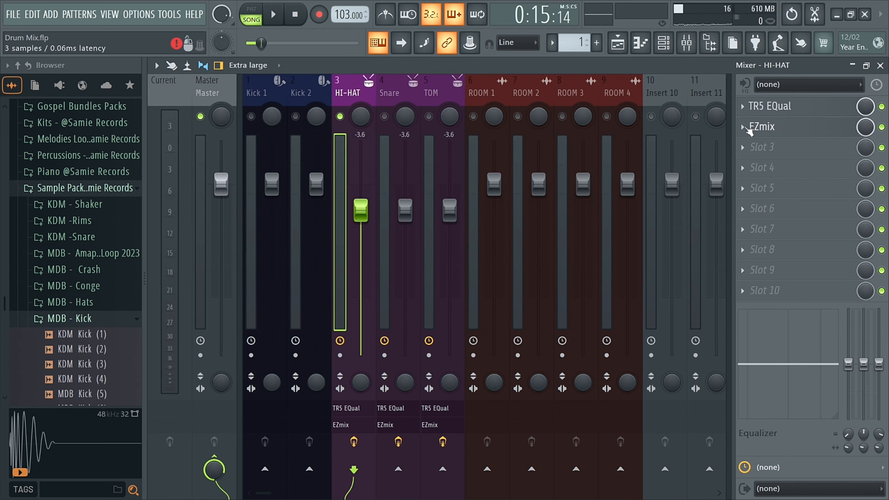
pyautogui.click(757, 127)
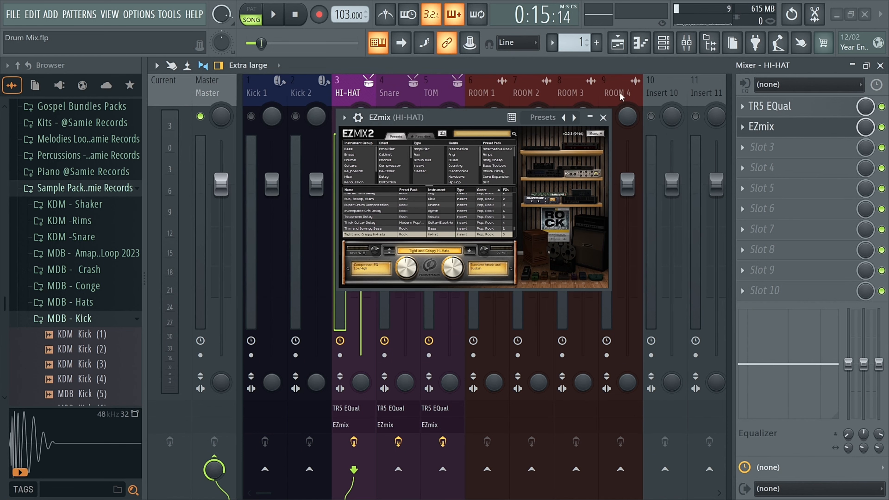
pyautogui.click(603, 118)
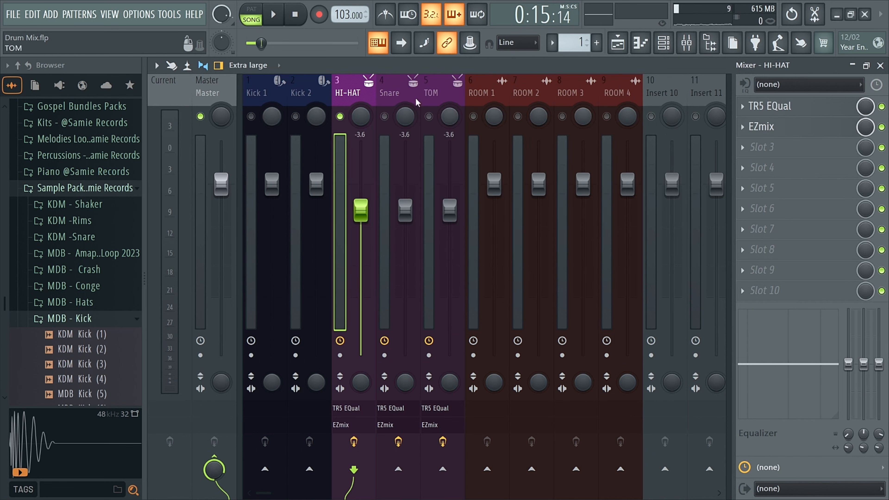
# Play the beat while bypassing and re-enabling the HI-HAT track's effects to compare.
pyautogui.click(359, 451)
pyautogui.press('space')
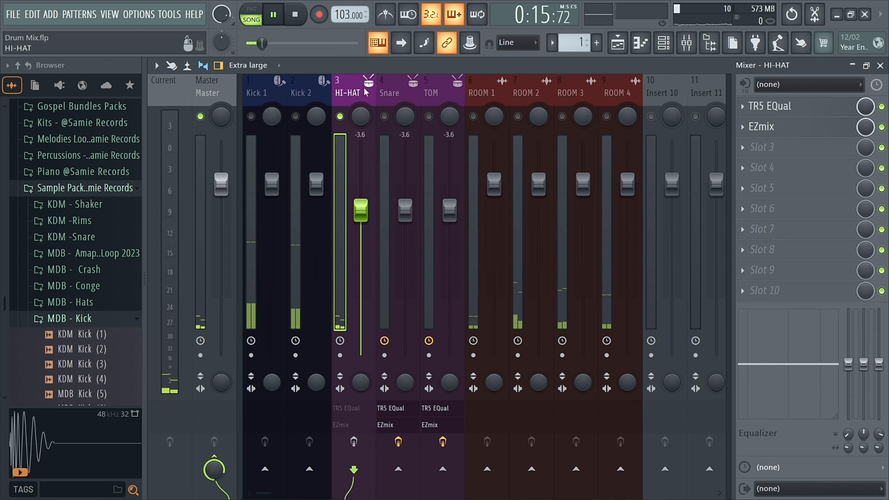
pyautogui.press('space')
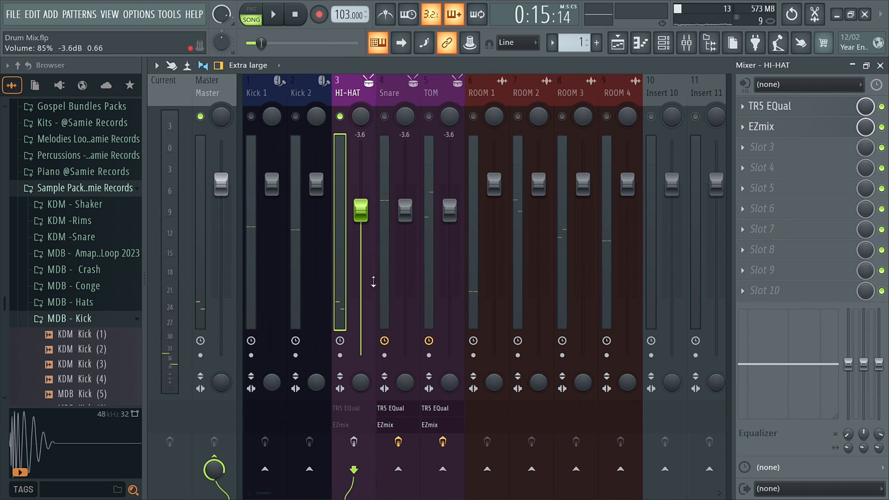
pyautogui.click(353, 442)
pyautogui.press('space')
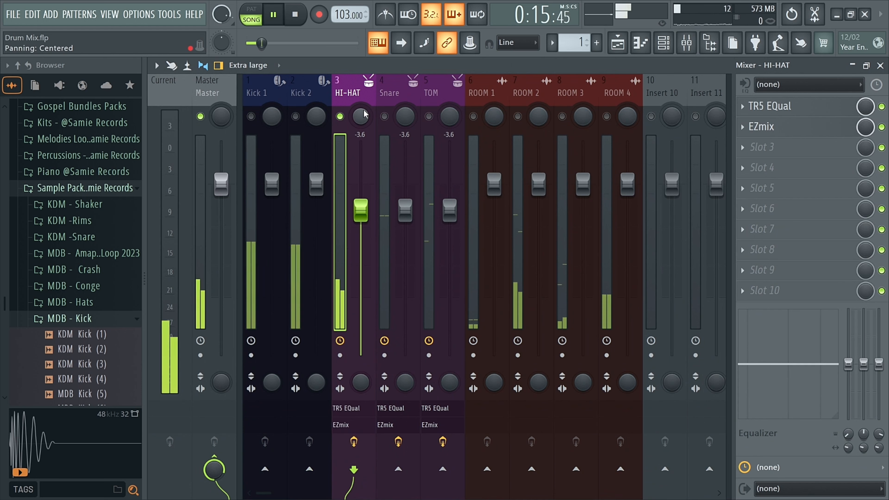
pyautogui.press('space')
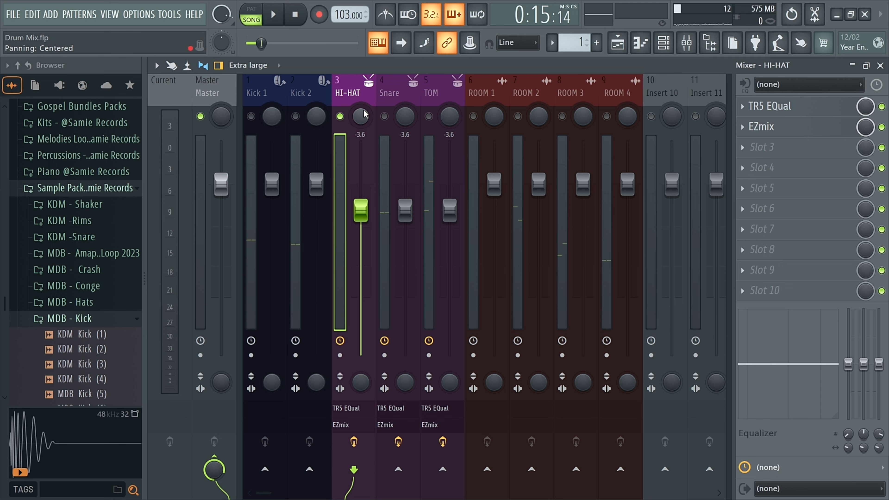
# Open the channel rack and the Kick 1 piano roll, and play the beat.
pyautogui.click(316, 115)
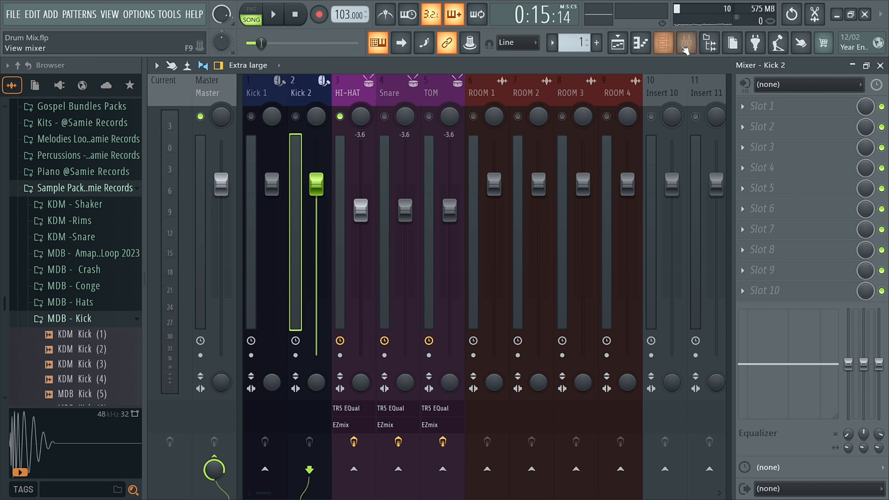
pyautogui.click(664, 42)
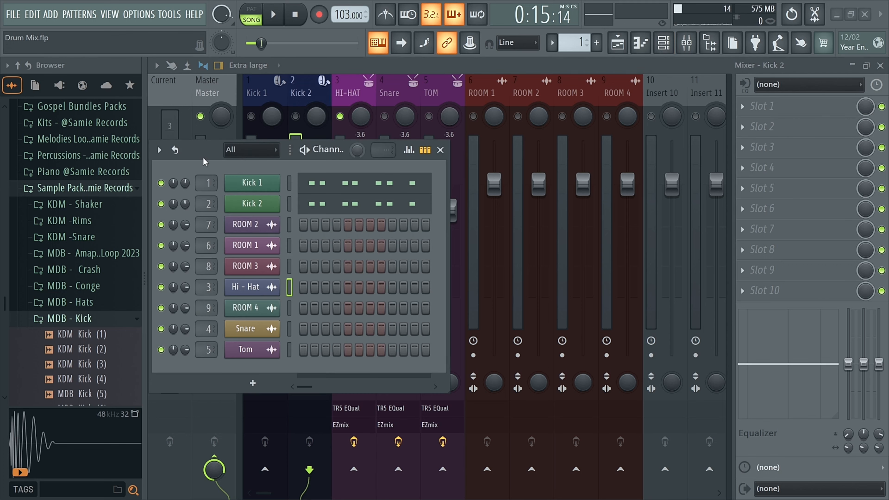
pyautogui.moveTo(205, 162); pyautogui.dragTo(352, 167)
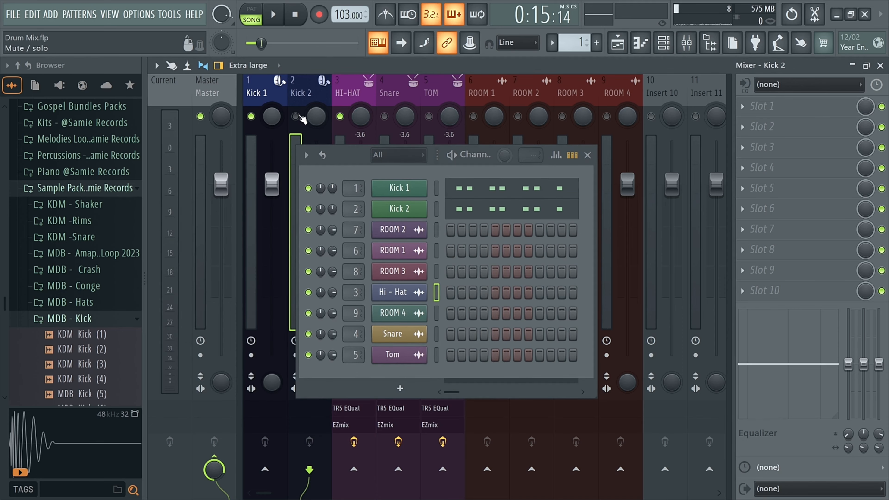
pyautogui.rightClick(396, 191)
pyautogui.click(454, 186)
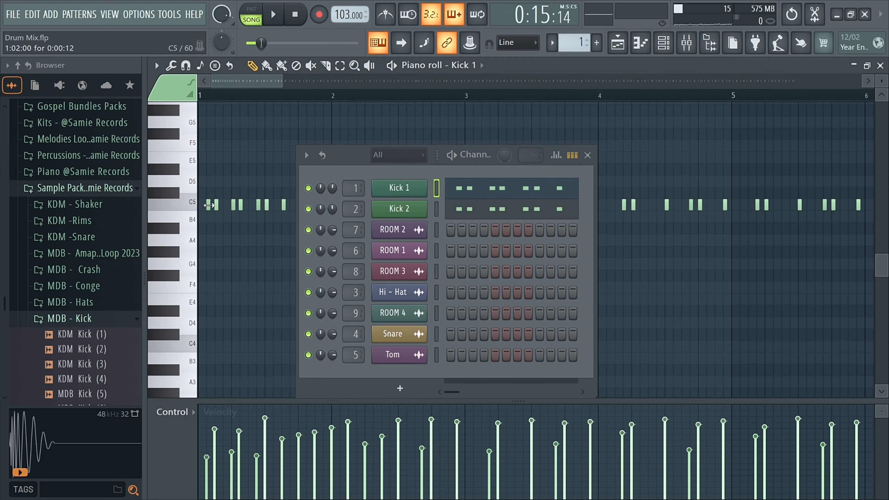
pyautogui.press('space')
# Switch to pattern mode and play the kick pattern.
pyautogui.press('space')
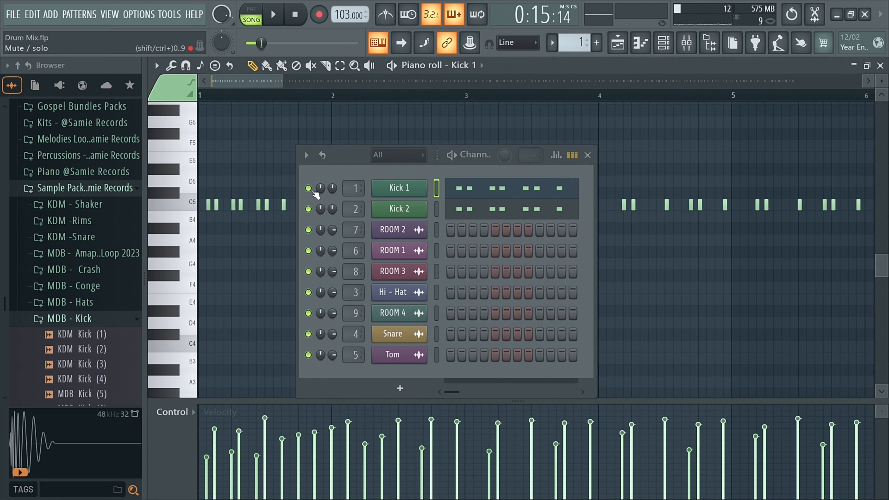
pyautogui.click(256, 11)
pyautogui.press('space')
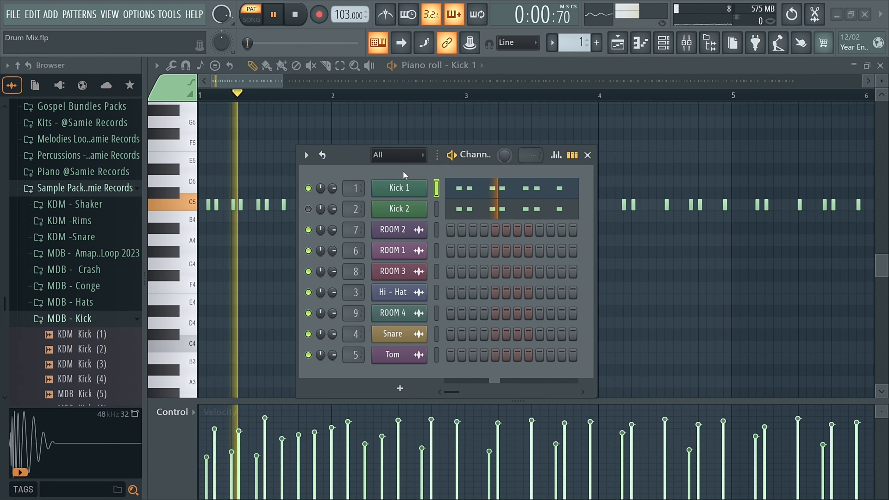
pyautogui.moveTo(350, 164); pyautogui.dragTo(339, 142)
pyautogui.press('space')
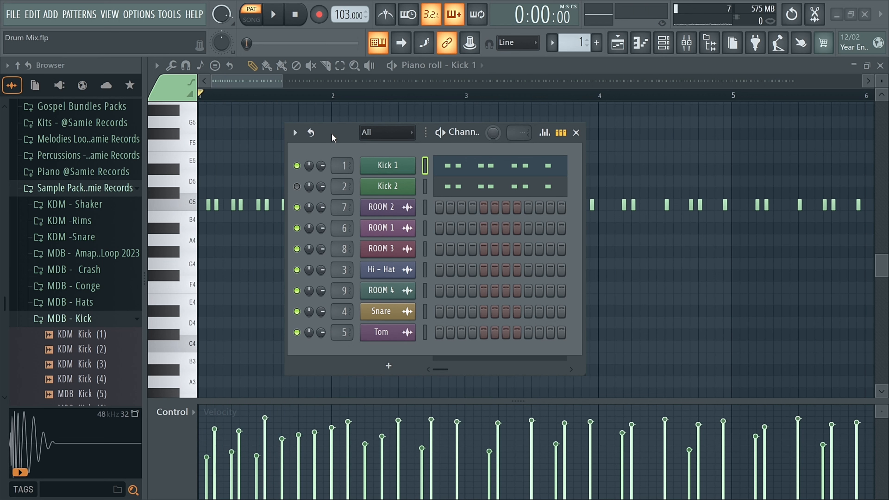
# Lower the Kick 1 channel volume and play the pattern to check it.
pyautogui.moveTo(320, 165); pyautogui.dragTo(321, 178)
pyautogui.press('space')
# Unmute the Kick 2 channel, play the pattern, and lower Kick 2's channel volume.
pyautogui.press('space')
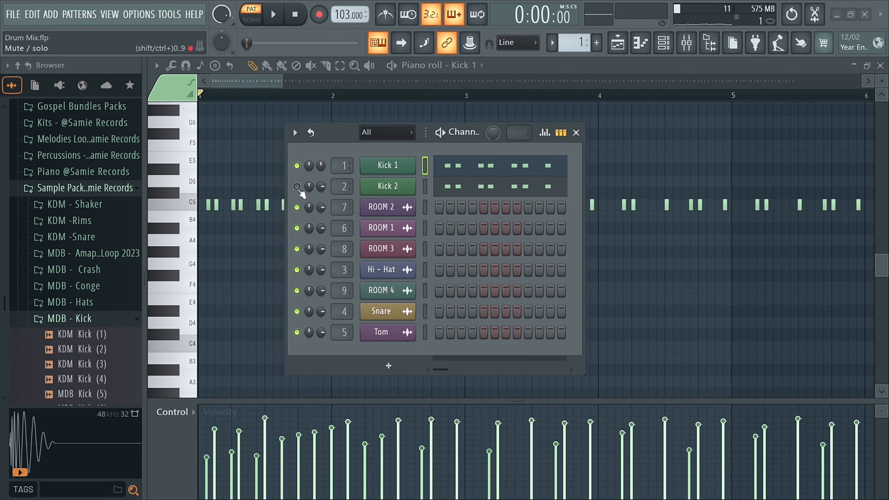
pyautogui.click(297, 187)
pyautogui.press('space')
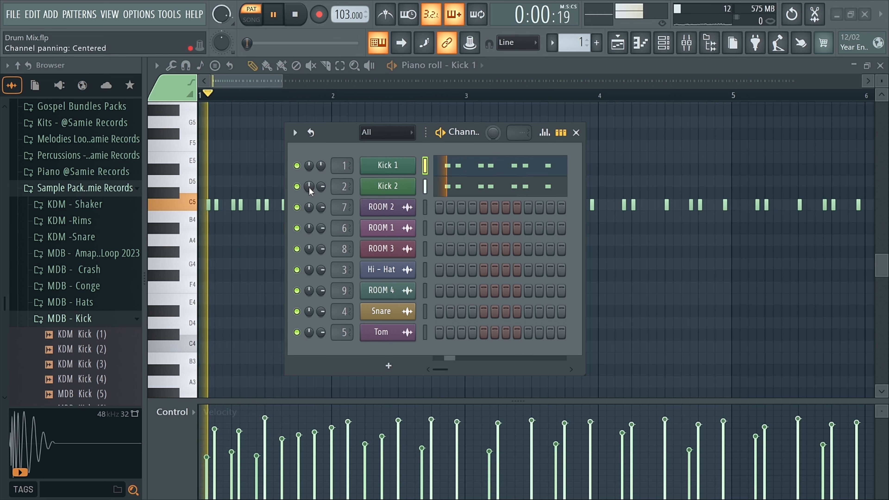
pyautogui.press('space')
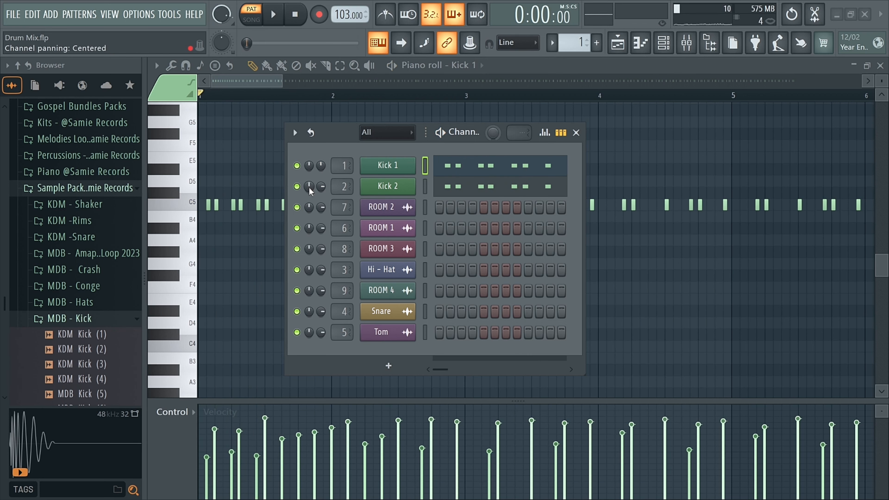
pyautogui.moveTo(321, 187); pyautogui.dragTo(321, 199)
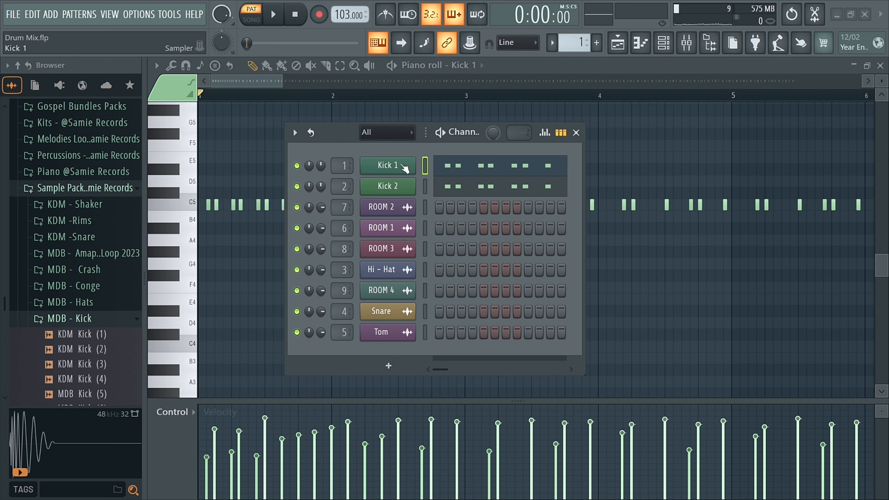
# Copy the Kick 1 channel's steps and paste them onto the Kick 2 channel.
pyautogui.rightClick(405, 168)
pyautogui.click(560, 181)
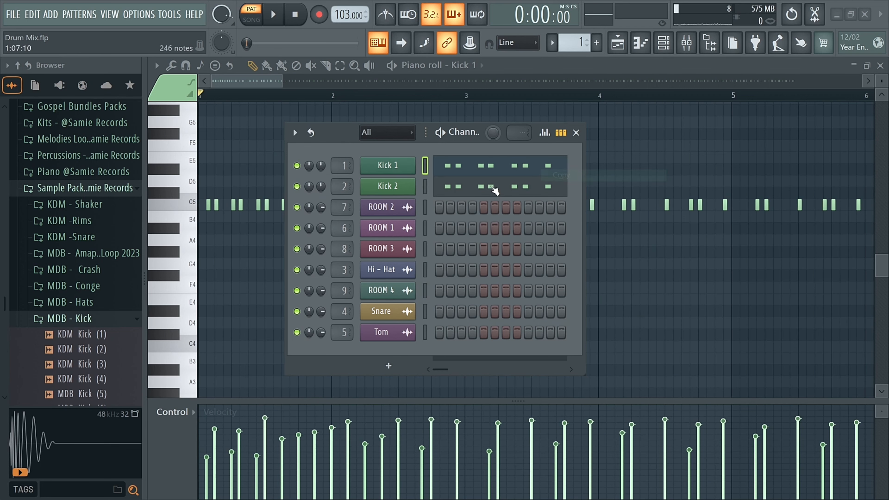
pyautogui.rightClick(405, 188)
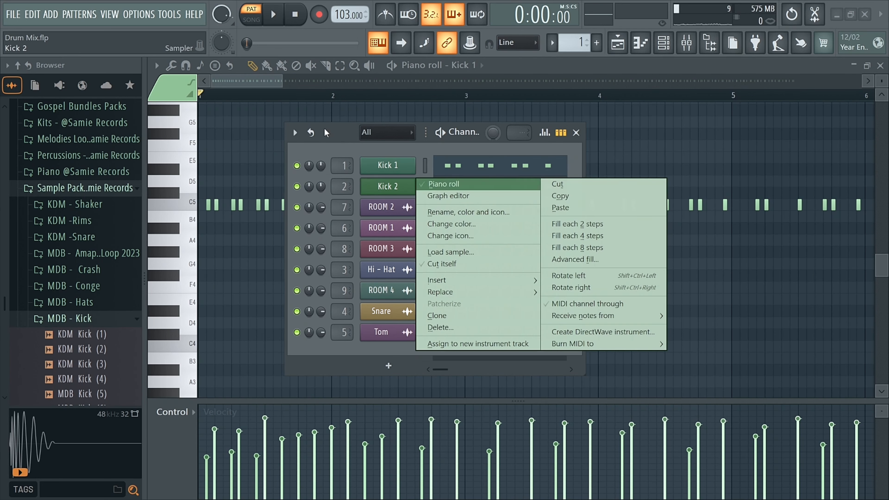
pyautogui.click(569, 213)
# Inspect the Kick 2 and Kick 1 sampler channel settings.
pyautogui.click(388, 186)
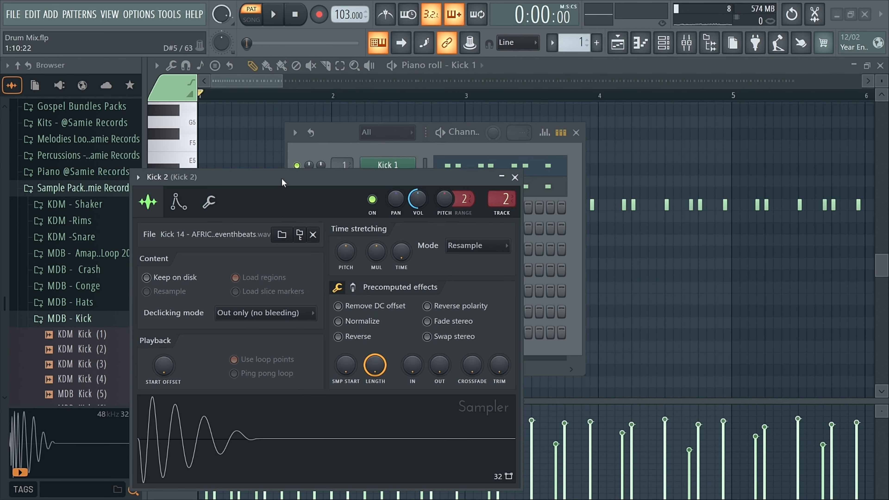
pyautogui.moveTo(280, 177); pyautogui.dragTo(217, 47)
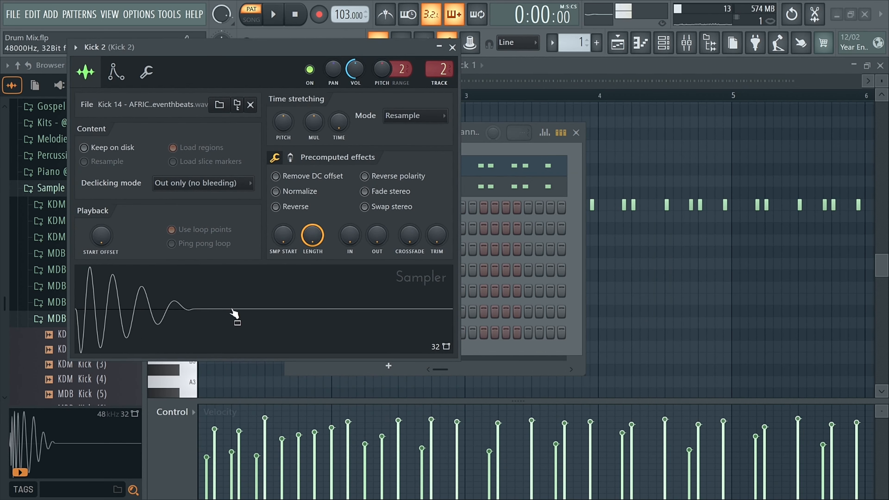
pyautogui.click(461, 49)
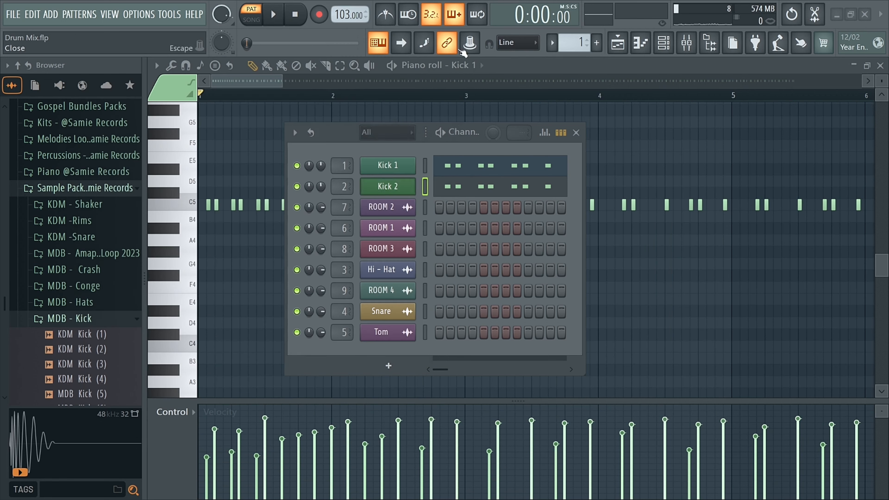
pyautogui.click(391, 166)
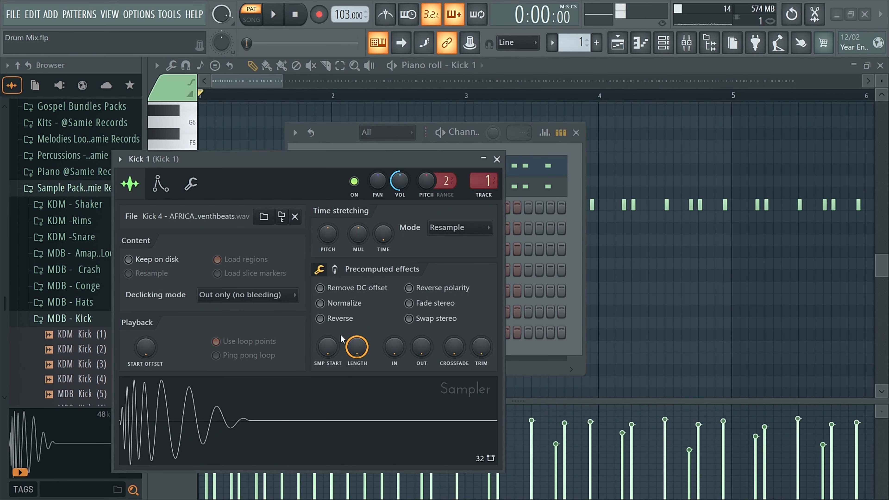
pyautogui.click(496, 159)
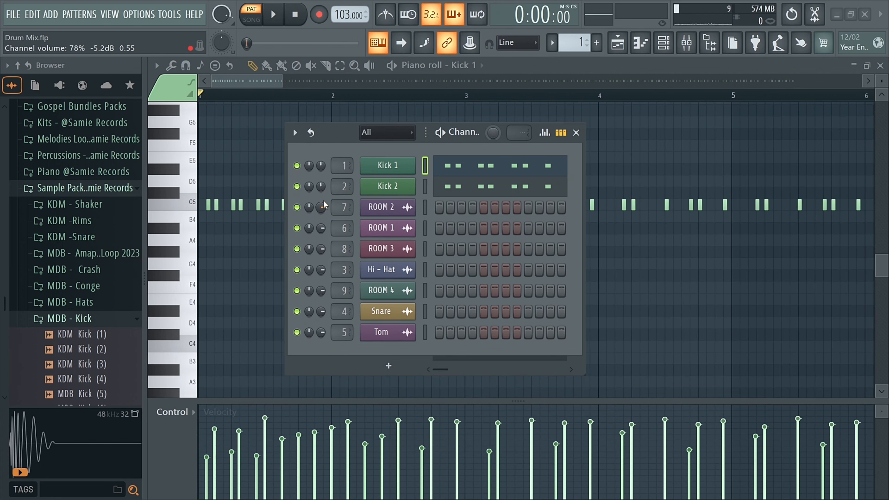
# Play the kick pattern while toggling the Kick 2 channel's mute to compare.
pyautogui.moveTo(334, 135); pyautogui.dragTo(316, 137)
pyautogui.press('space')
pyautogui.press('space')
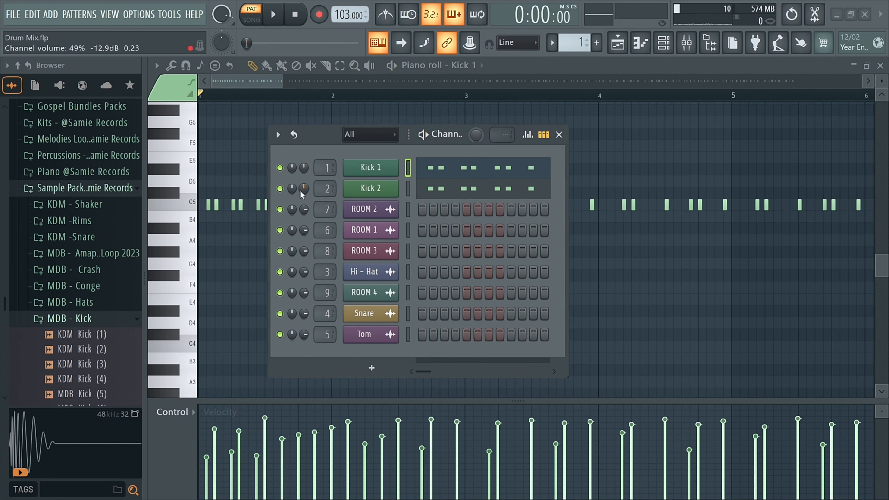
pyautogui.click(280, 188)
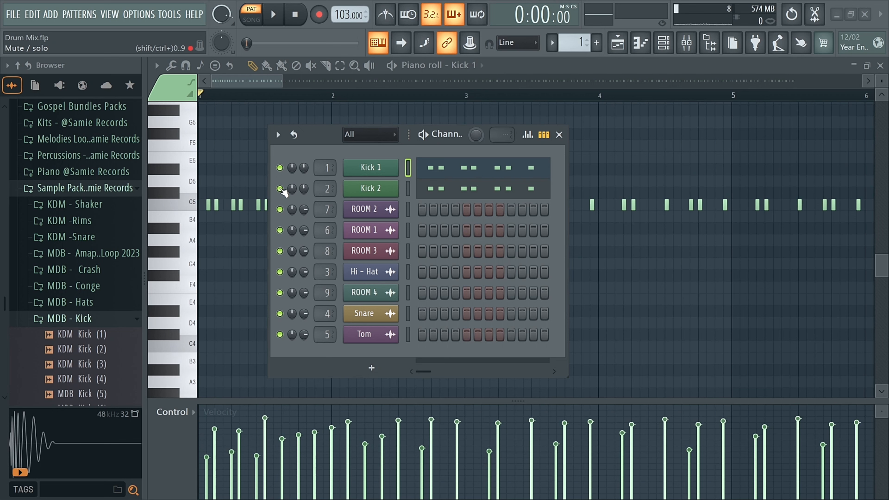
pyautogui.moveTo(321, 141); pyautogui.dragTo(310, 150)
pyautogui.press('space')
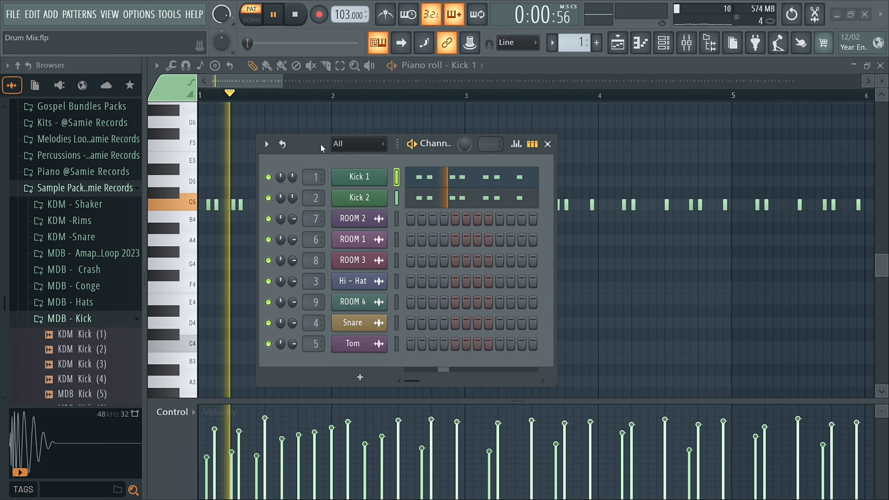
pyautogui.press('space')
# Close the channel rack, reopen the mixer, and re-enable the TOM and Snare mixer tracks.
pyautogui.click(547, 144)
pyautogui.click(684, 44)
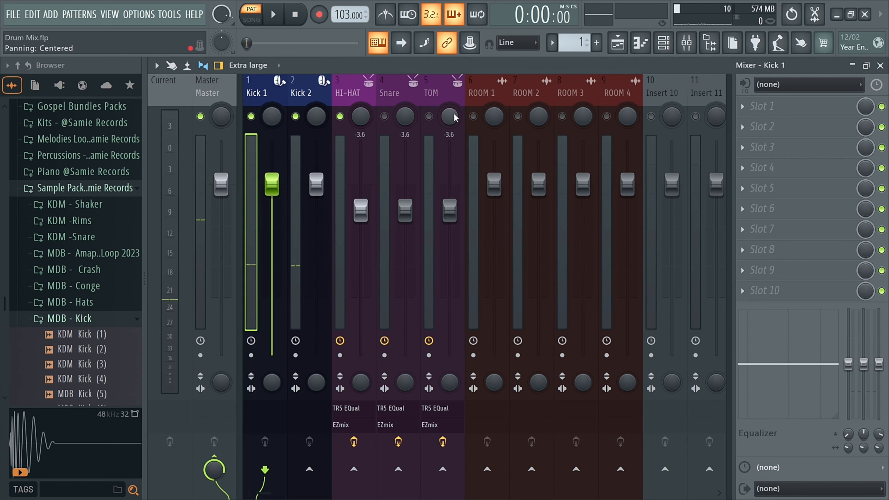
pyautogui.click(430, 117)
pyautogui.click(384, 117)
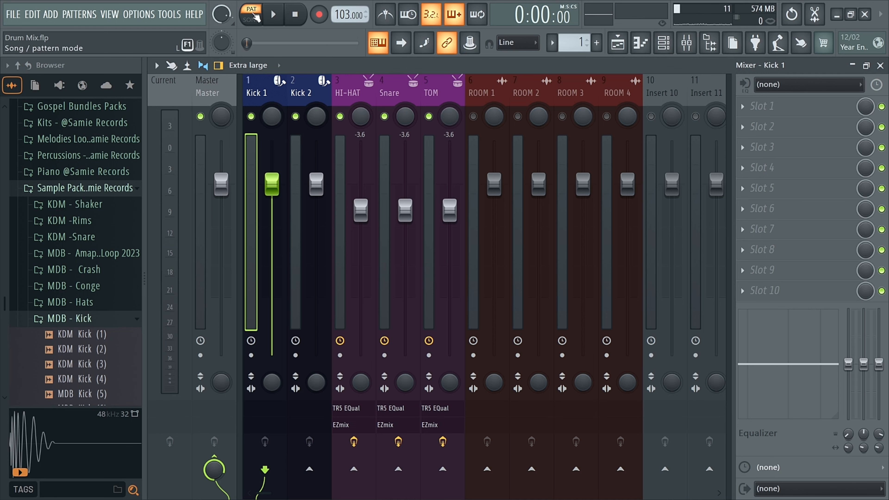
# Switch to song mode and play the arrangement from bar 8, viewing the kick piano roll, playlist and mixer.
pyautogui.press('l')
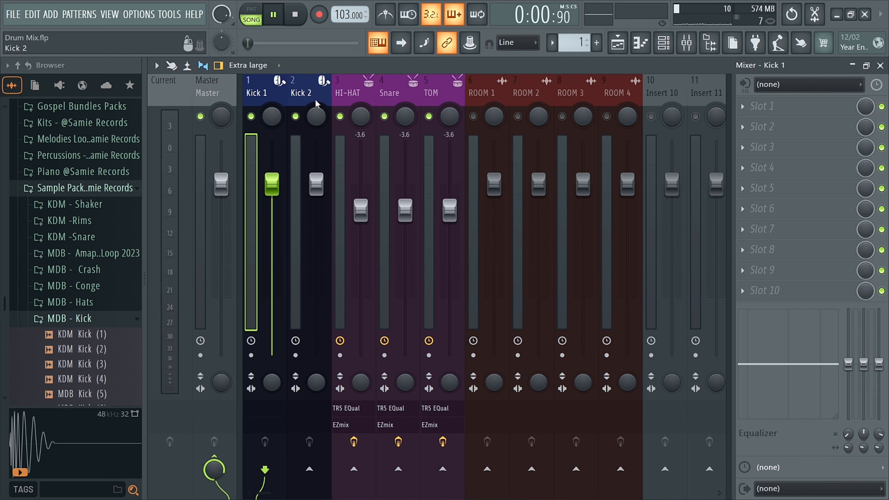
pyautogui.press('F7')
pyautogui.press('space')
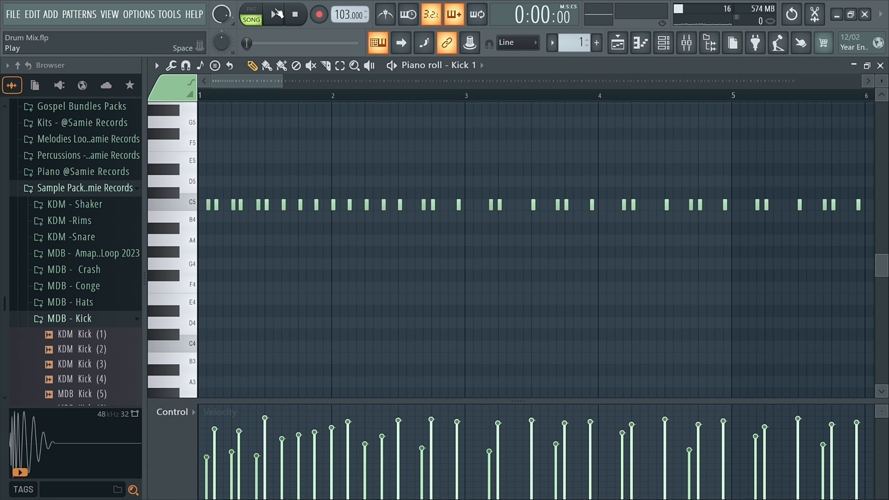
pyautogui.click(618, 42)
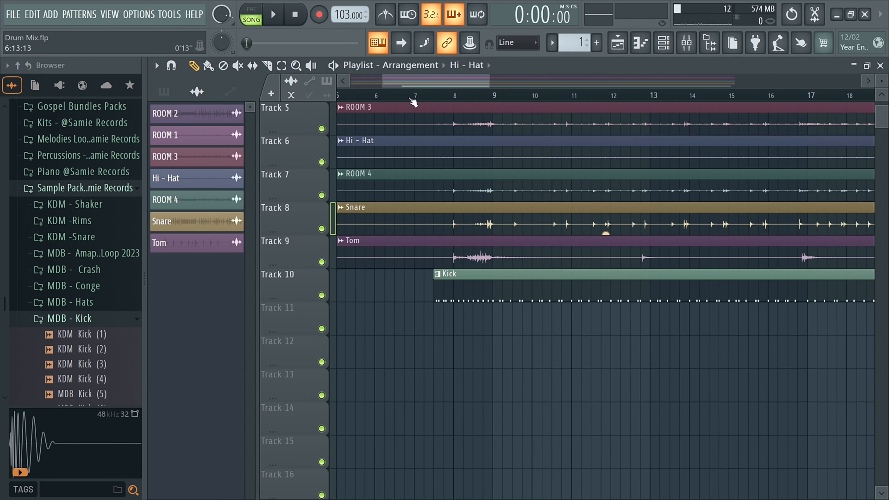
pyautogui.click(433, 95)
pyautogui.press('space')
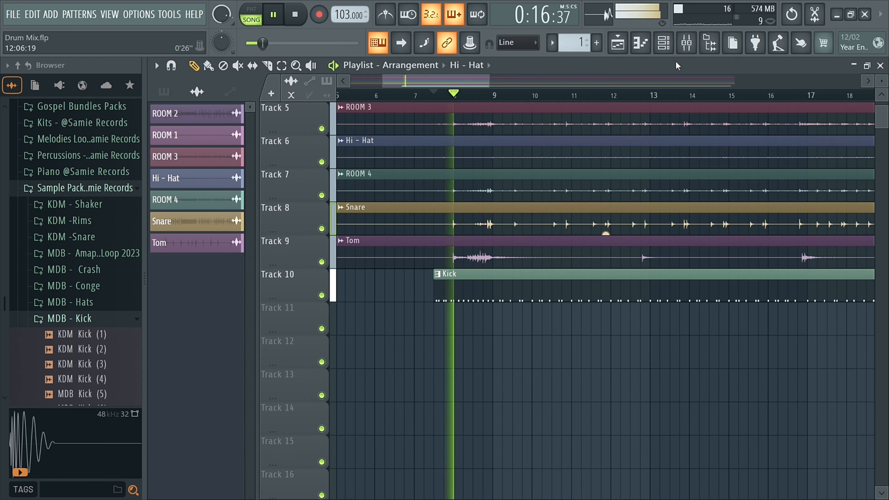
pyautogui.click(687, 43)
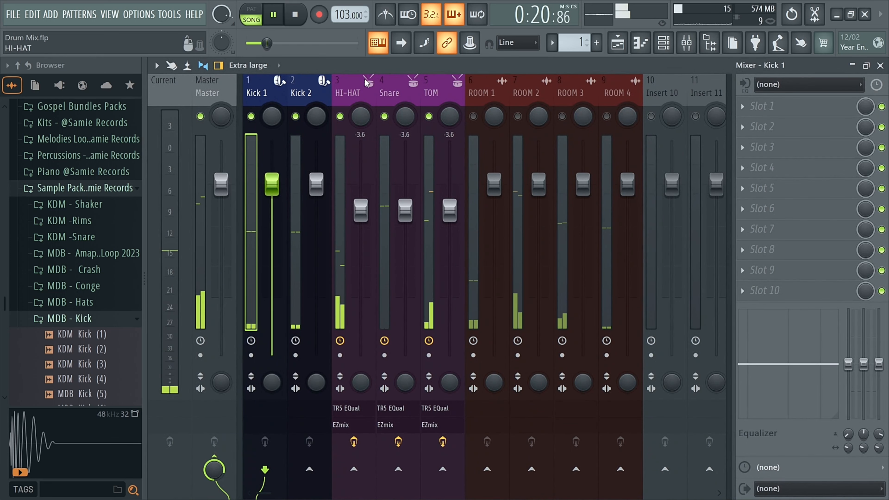
pyautogui.press('space')
# Solo the ROOM 1 mixer track, enable ROOM 2, ROOM 3 and ROOM 4 alongside it, and play them.
pyautogui.rightClick(473, 116)
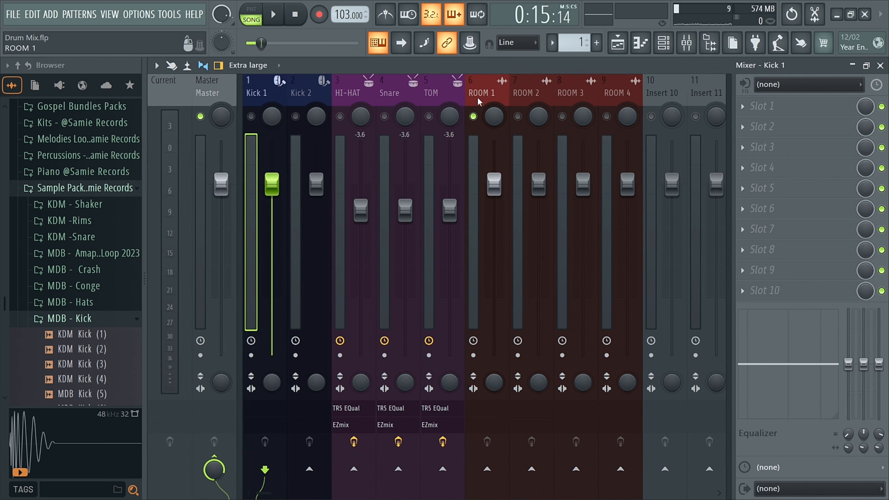
pyautogui.click(517, 116)
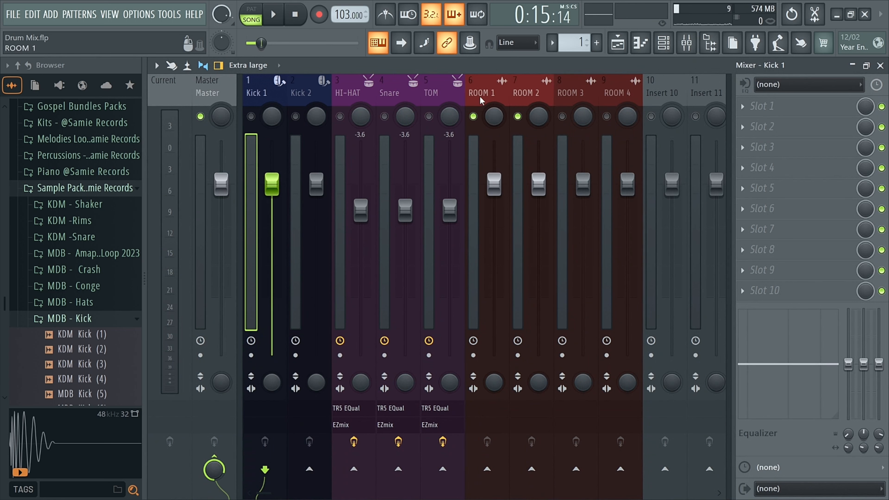
pyautogui.click(563, 116)
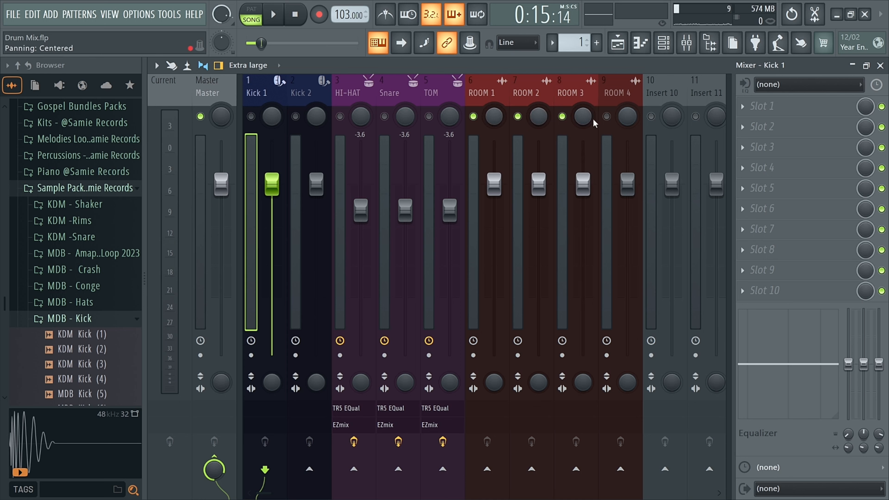
pyautogui.click(519, 117)
pyautogui.click(563, 117)
pyautogui.click(609, 117)
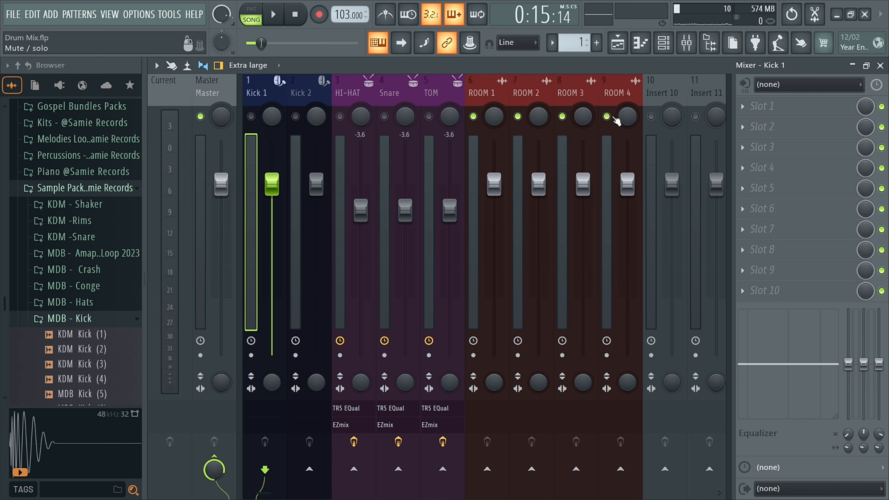
pyautogui.press('space')
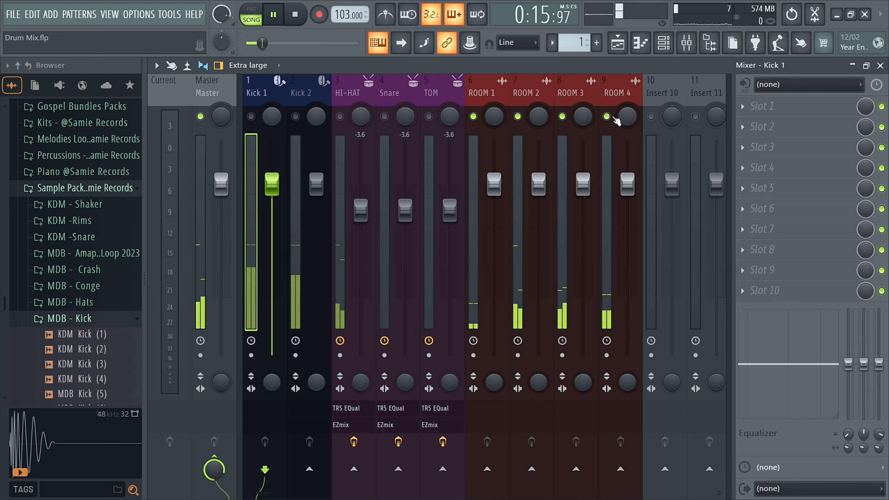
pyautogui.press('space')
# Copy the Snare track's TR5 EQual state onto the ROOM 1 mixer track.
pyautogui.click(476, 104)
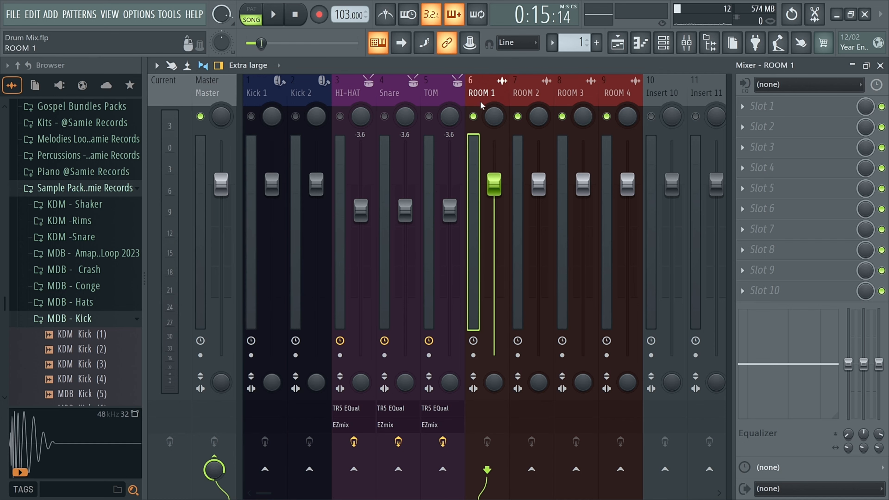
pyautogui.click(406, 104)
pyautogui.click(743, 108)
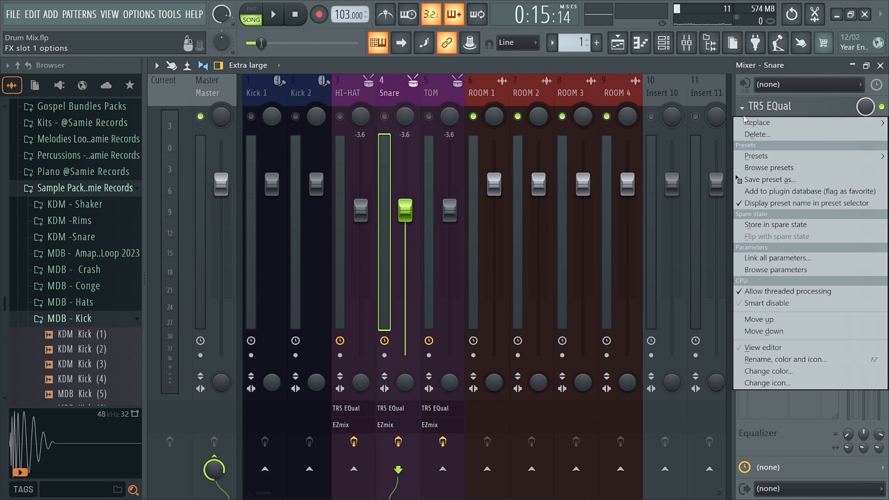
pyautogui.moveTo(770, 177); pyautogui.dragTo(489, 87)
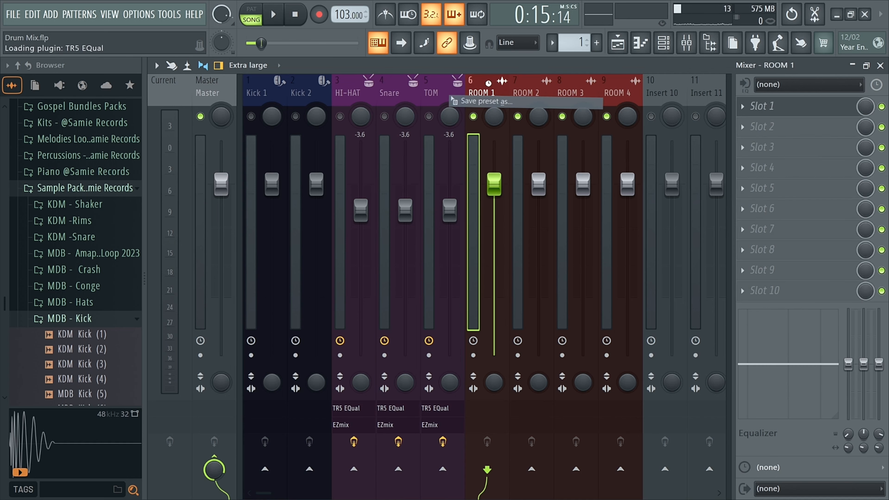
# Load the The Overheads preset in ROOM 1's TR5 EQual and close the plugin window.
pyautogui.moveTo(221, 141); pyautogui.dragTo(223, 132)
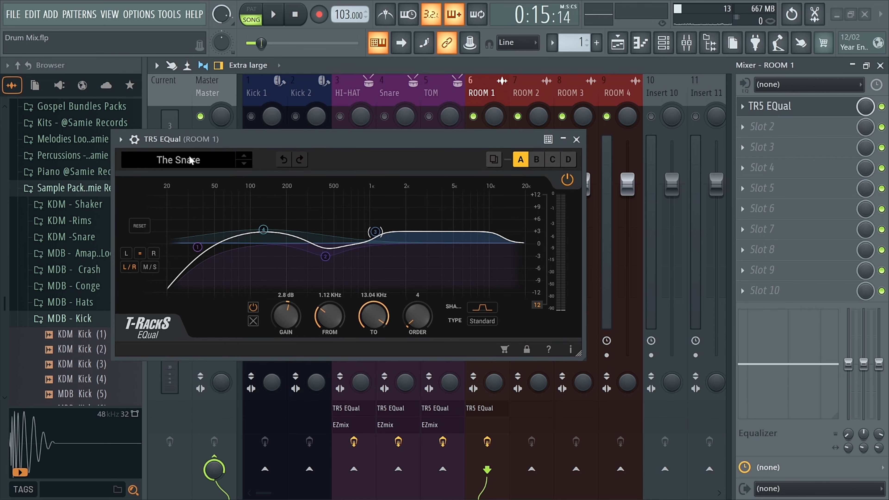
pyautogui.click(184, 160)
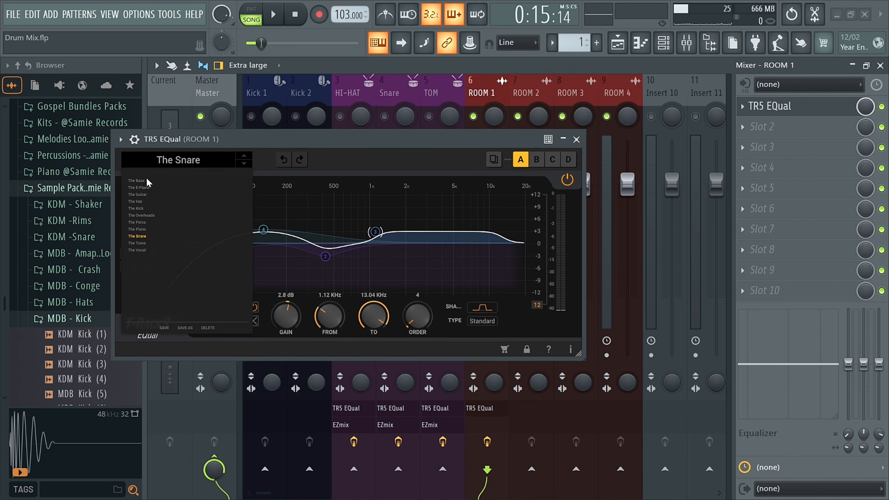
pyautogui.click(142, 215)
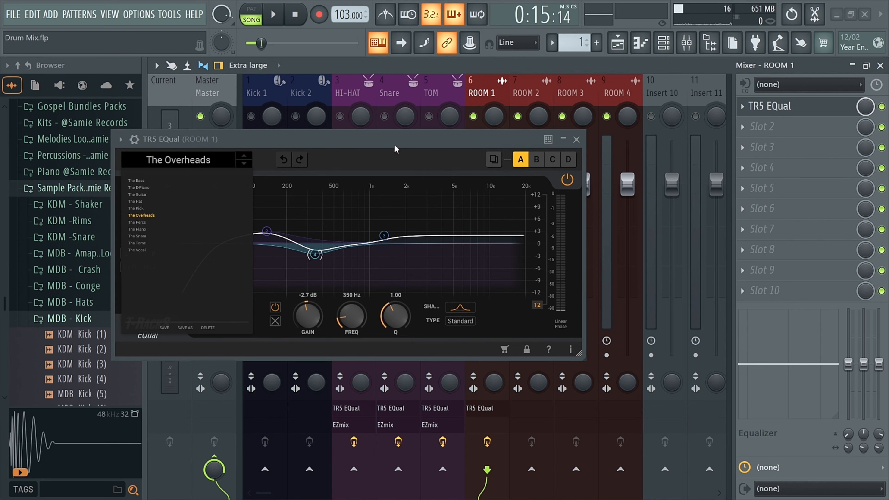
pyautogui.click(576, 140)
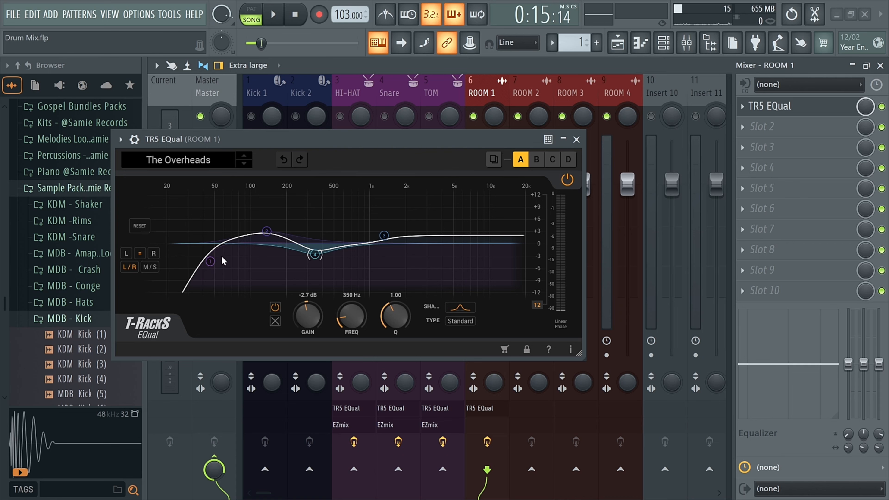
pyautogui.click(576, 139)
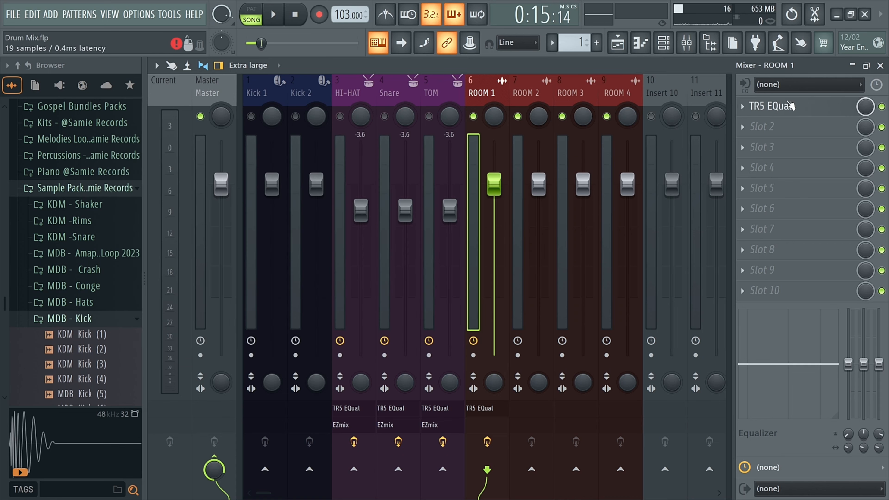
# Copy ROOM 1's TR5 EQual state onto the ROOM 2 mixer track and close its plugin window.
pyautogui.click(744, 106)
pyautogui.moveTo(751, 181); pyautogui.dragTo(537, 92)
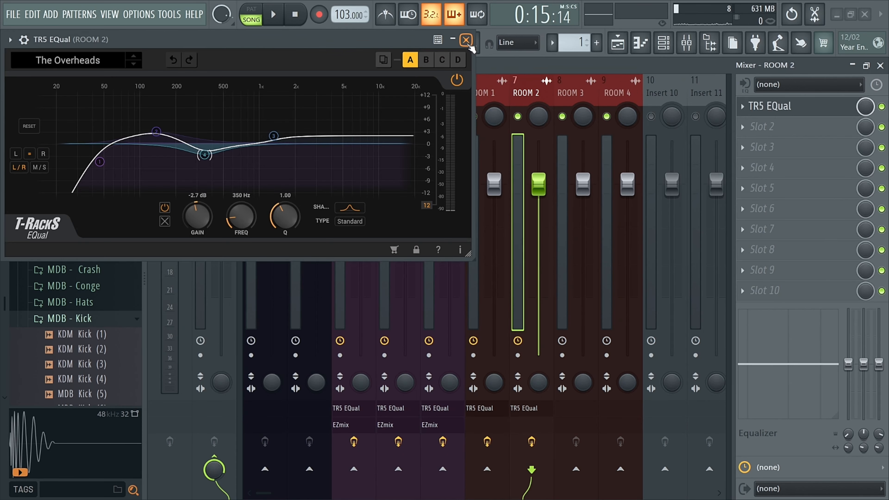
pyautogui.moveTo(302, 45); pyautogui.dragTo(303, 74)
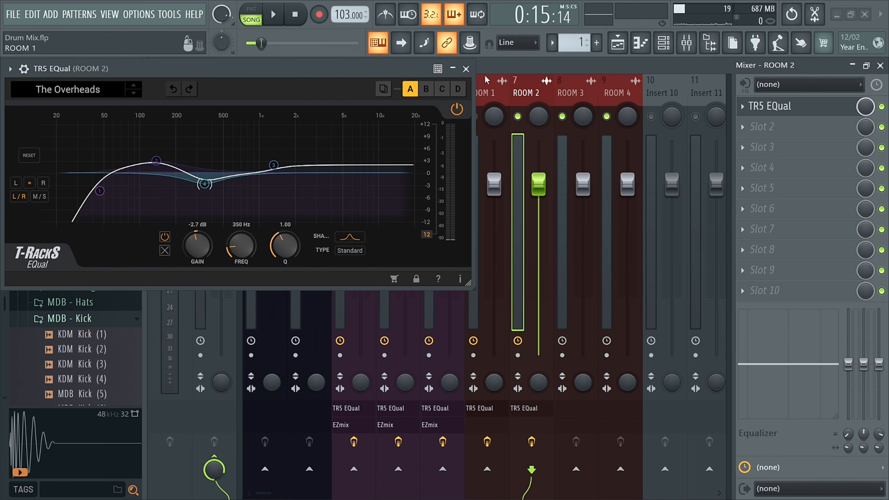
pyautogui.click(466, 68)
# Copy the TR5 EQual state onto the ROOM 3 and ROOM 4 mixer tracks.
pyautogui.click(743, 107)
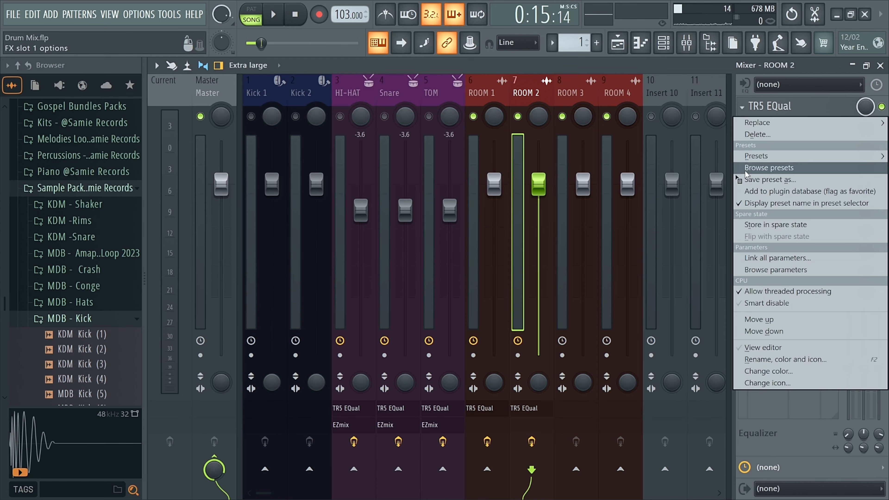
pyautogui.moveTo(756, 170); pyautogui.dragTo(578, 87)
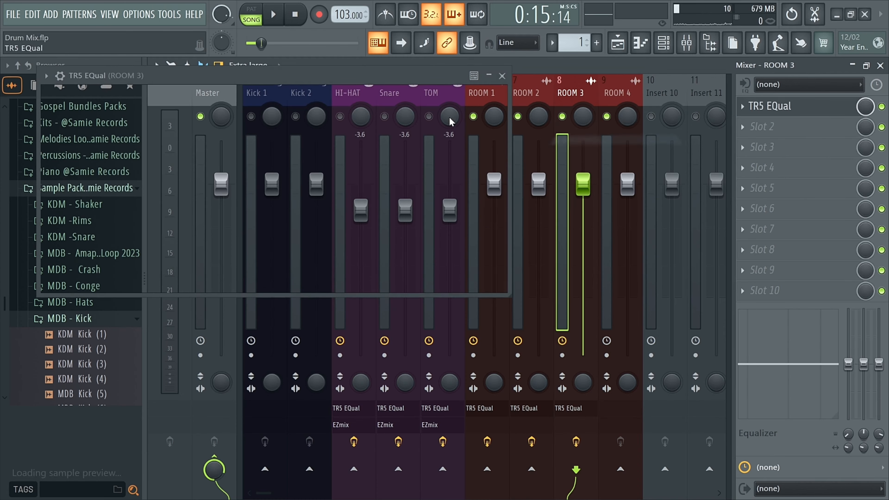
pyautogui.click(513, 82)
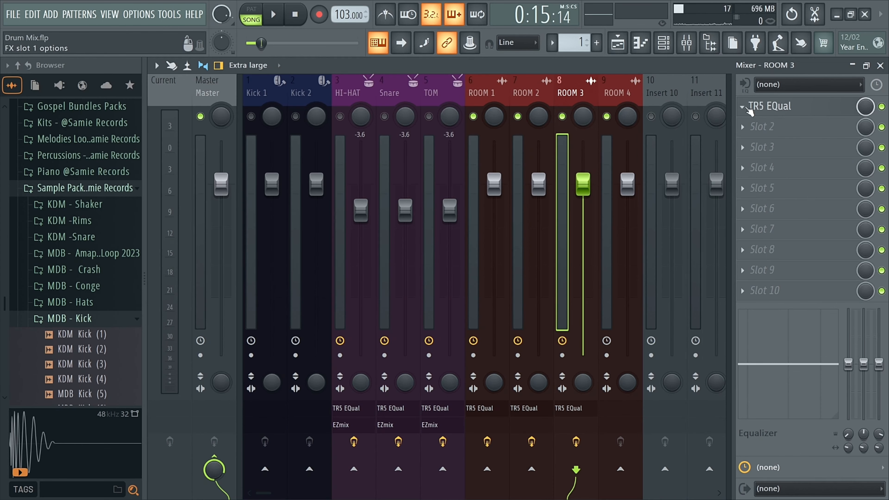
pyautogui.click(743, 107)
pyautogui.moveTo(756, 189); pyautogui.dragTo(626, 95)
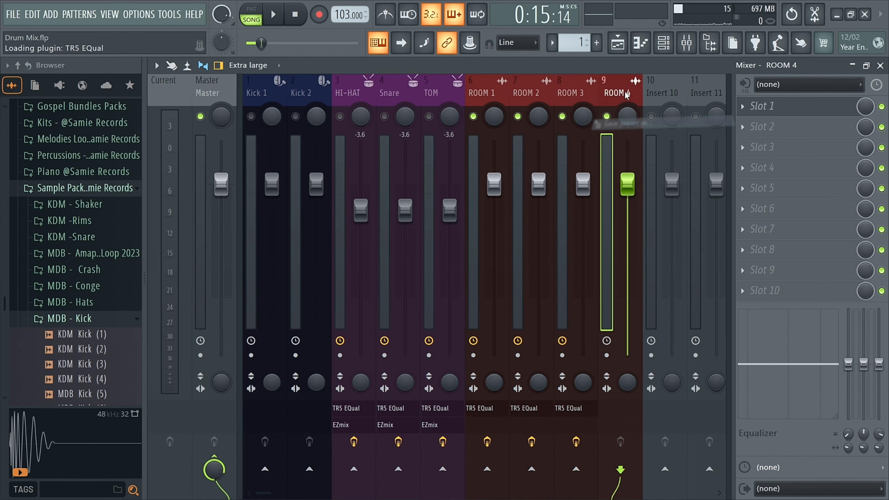
pyautogui.click(541, 113)
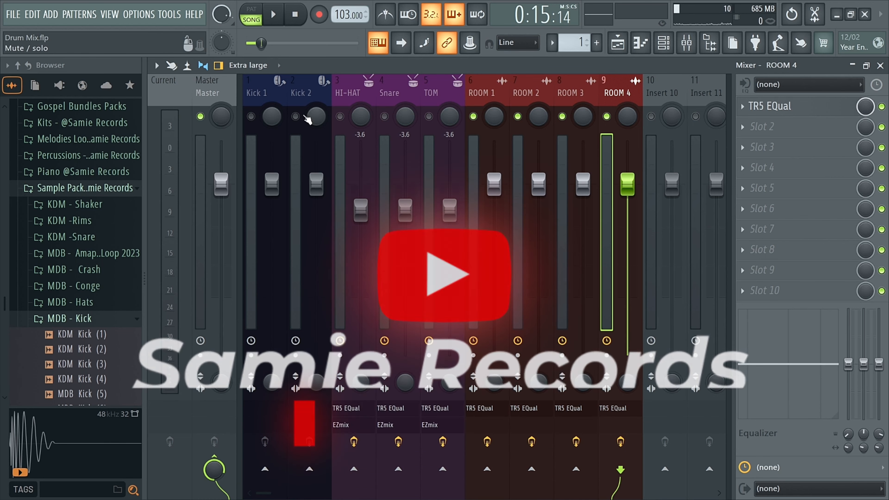
# Solo the Kick 1 and Kick 2 mixer tracks, select Kick 1, and play them.
pyautogui.rightClick(251, 117)
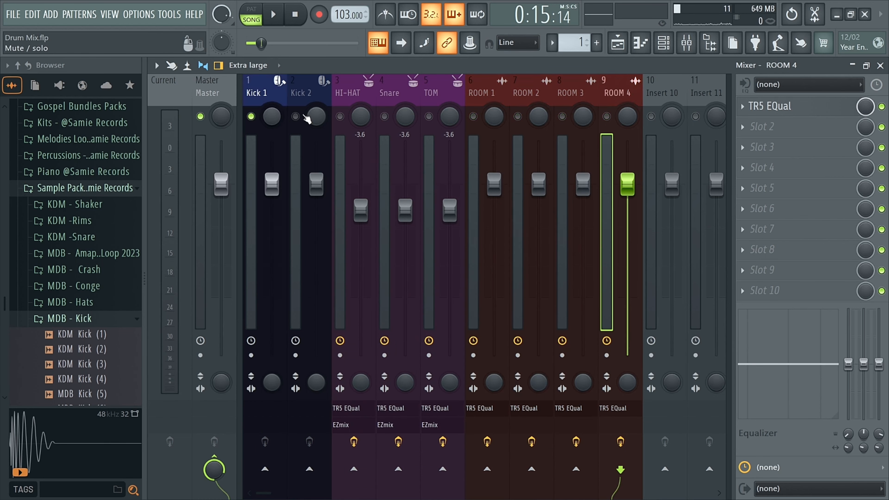
pyautogui.click(254, 115)
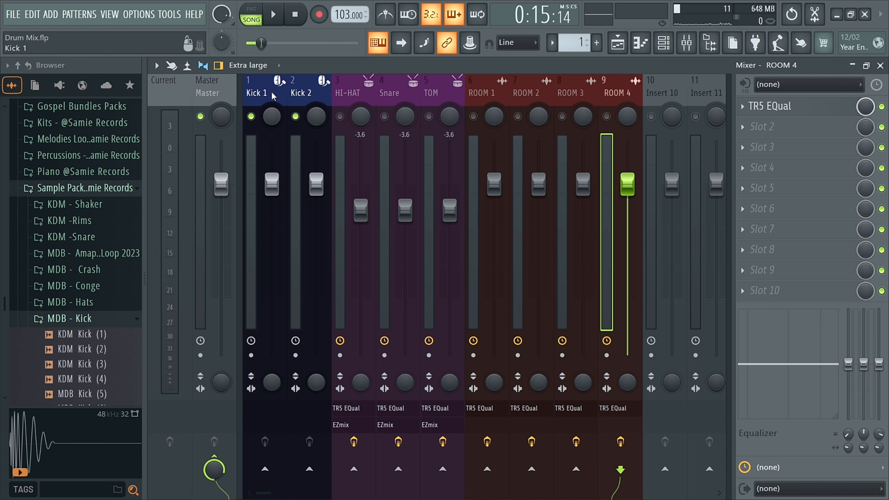
pyautogui.click(271, 94)
pyautogui.press('space')
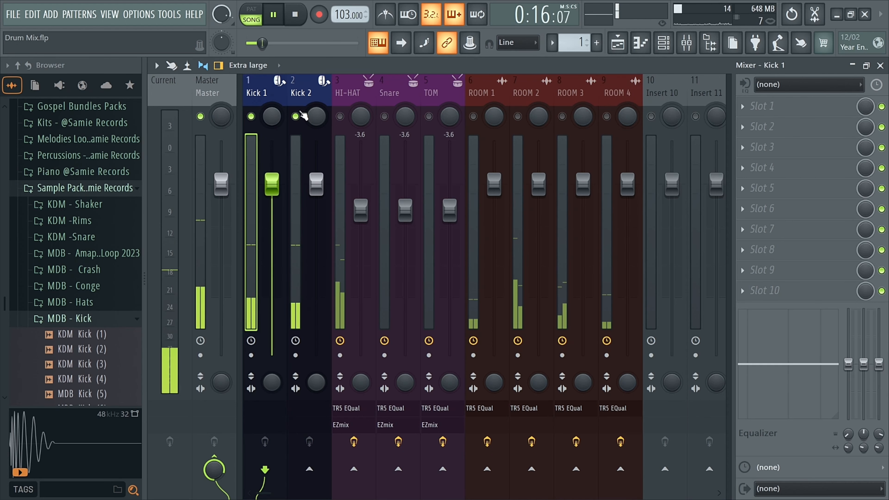
pyautogui.press('space')
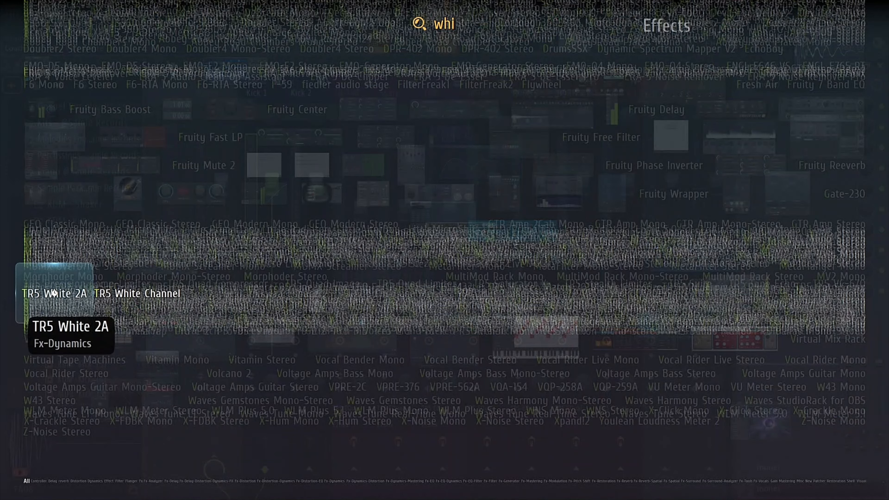
# Add TR5 White 2A to the Kick 1 track and load its Soft Comp preset.
pyautogui.click(54, 293)
pyautogui.click(157, 133)
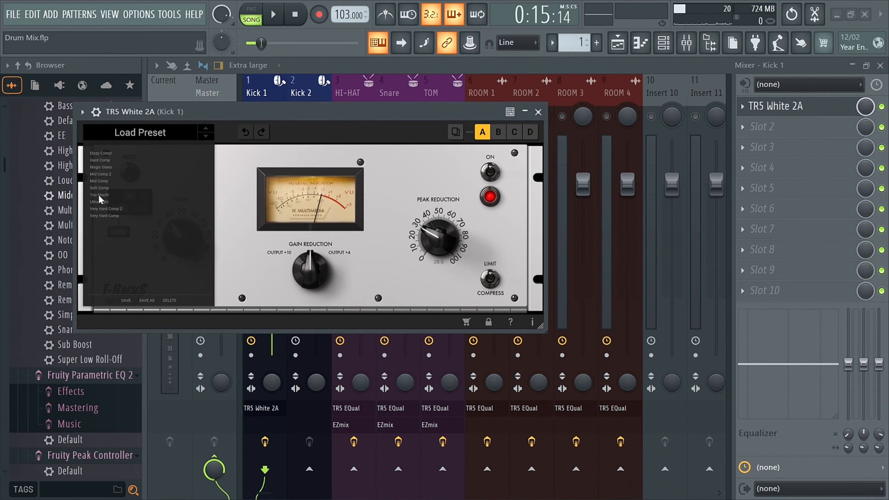
pyautogui.click(99, 188)
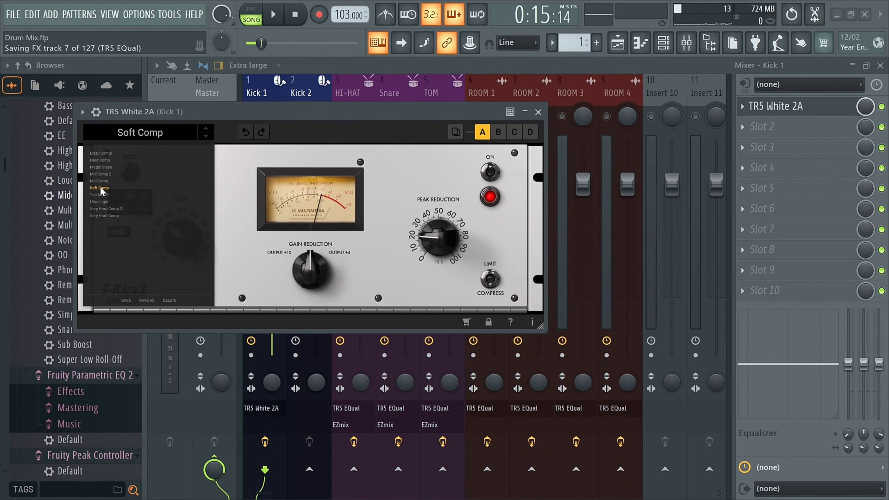
# Play the kicks through the compressor and mute the Kick 2 track to hear Kick 1 alone.
pyautogui.click(275, 15)
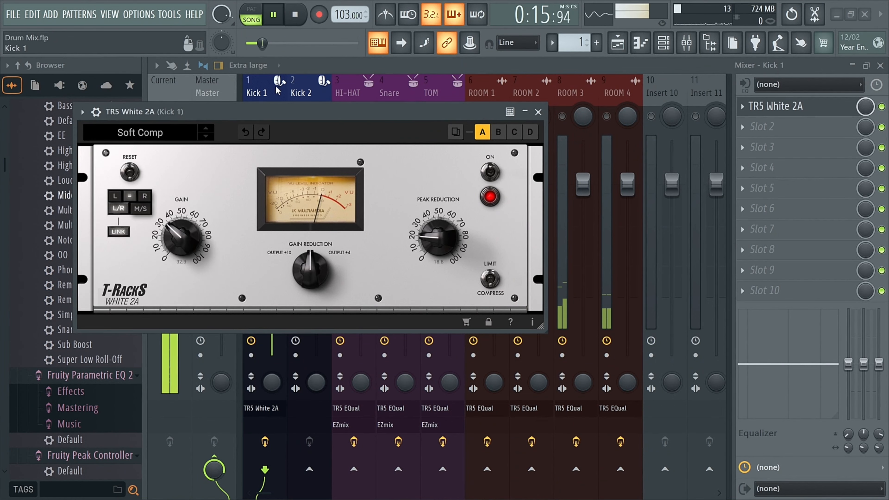
pyautogui.moveTo(276, 112); pyautogui.dragTo(545, 115)
pyautogui.press('space')
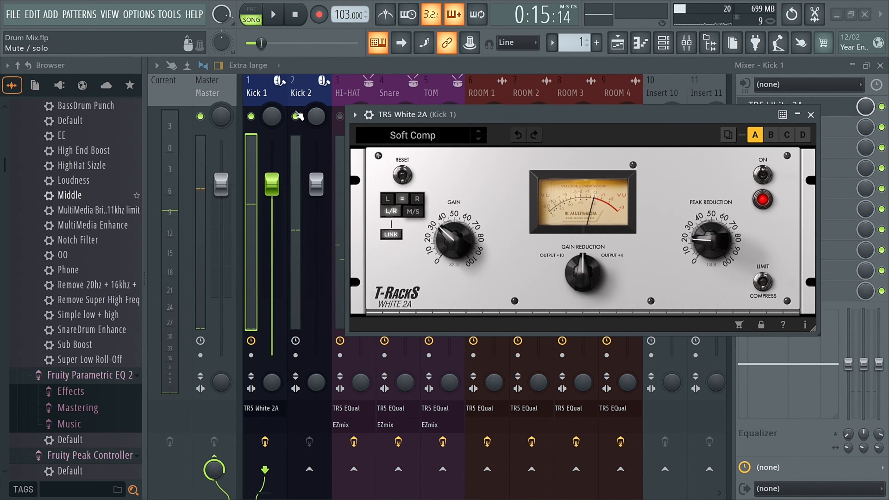
pyautogui.click(295, 116)
pyautogui.moveTo(531, 118); pyautogui.dragTo(555, 122)
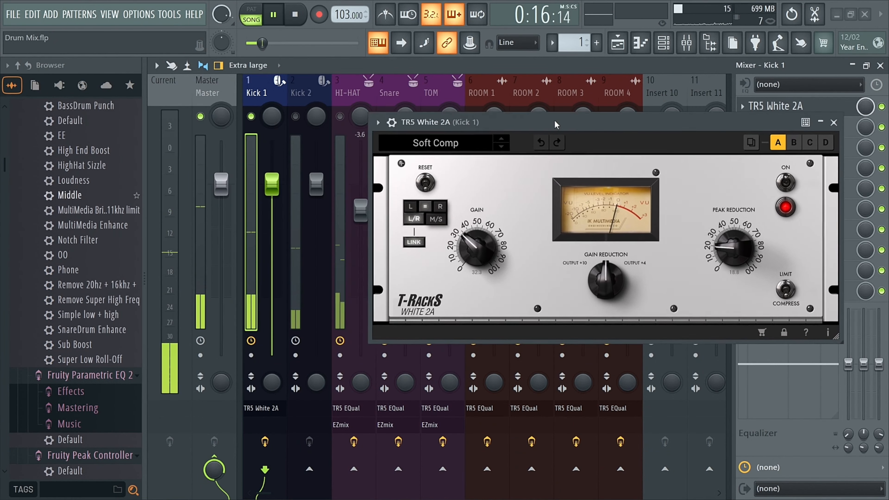
pyautogui.press('space')
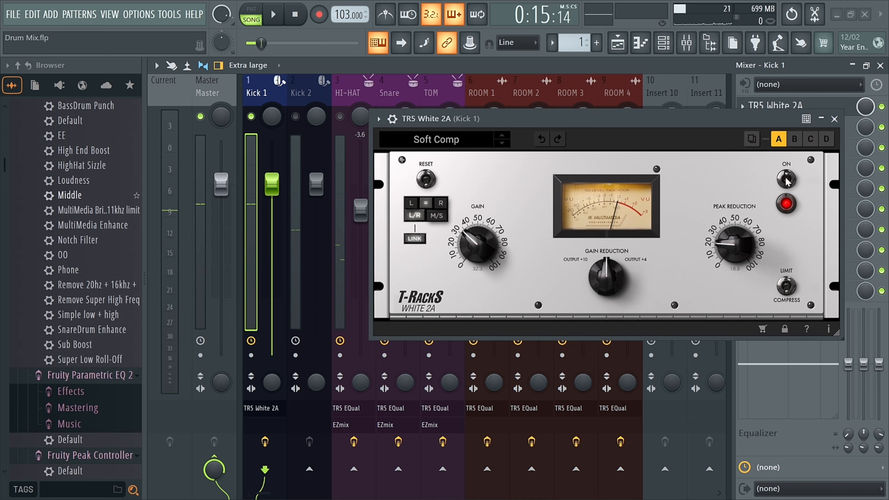
# Compare Kick 1 with the TR5 White 2A compressor switched off and on during playback, then close the plugin.
pyautogui.click(786, 178)
pyautogui.click(273, 14)
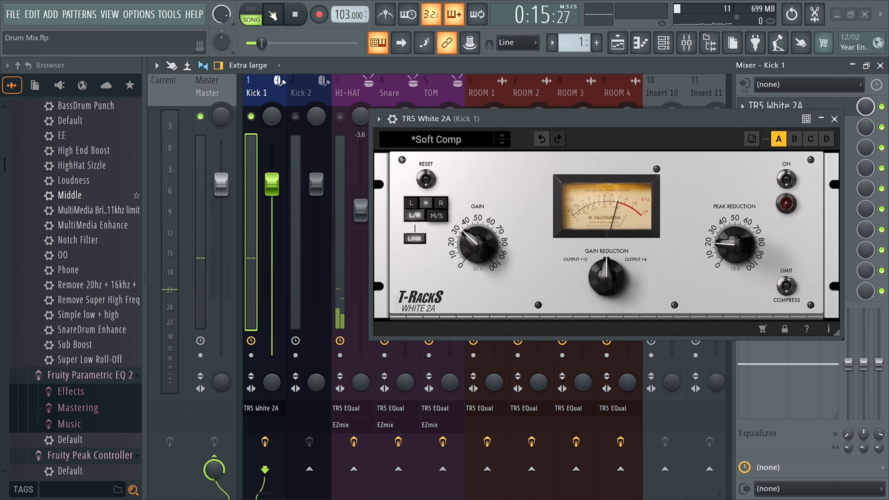
pyautogui.click(273, 15)
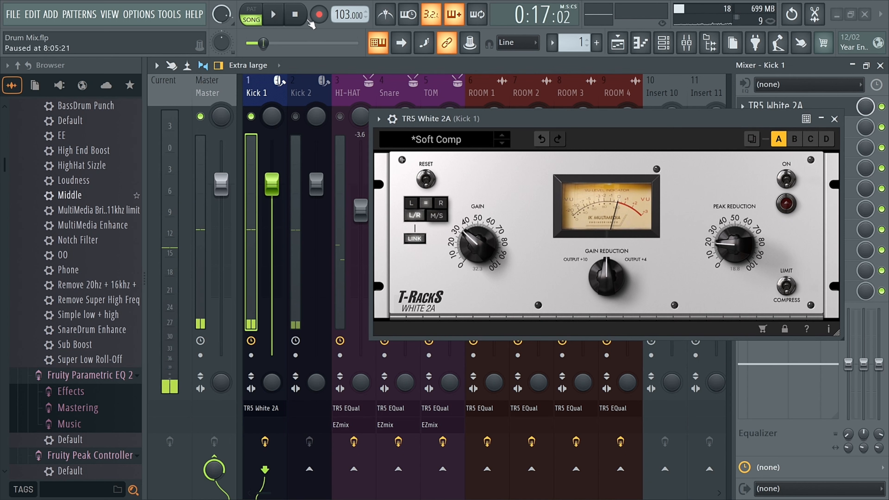
pyautogui.click(787, 178)
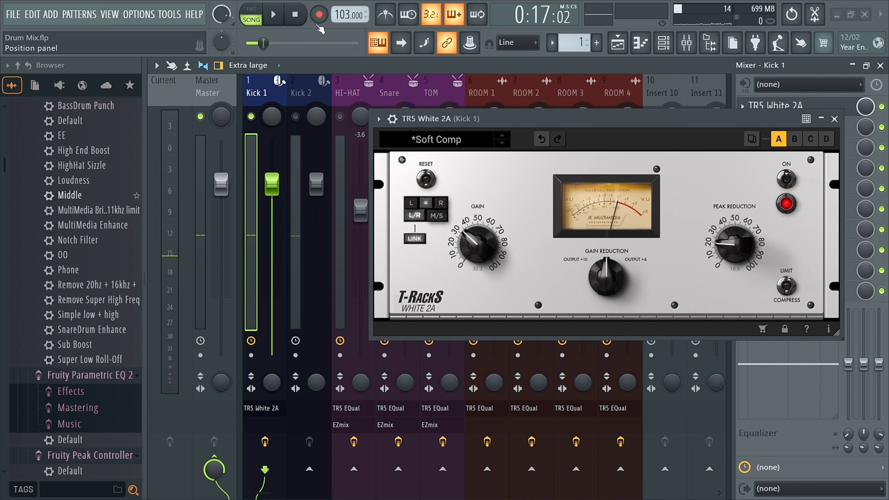
pyautogui.click(273, 15)
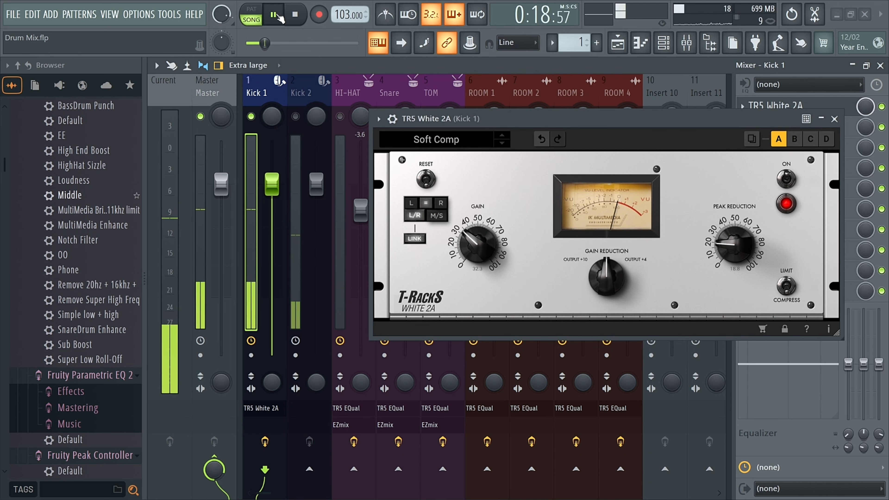
pyautogui.click(835, 119)
pyautogui.press('space')
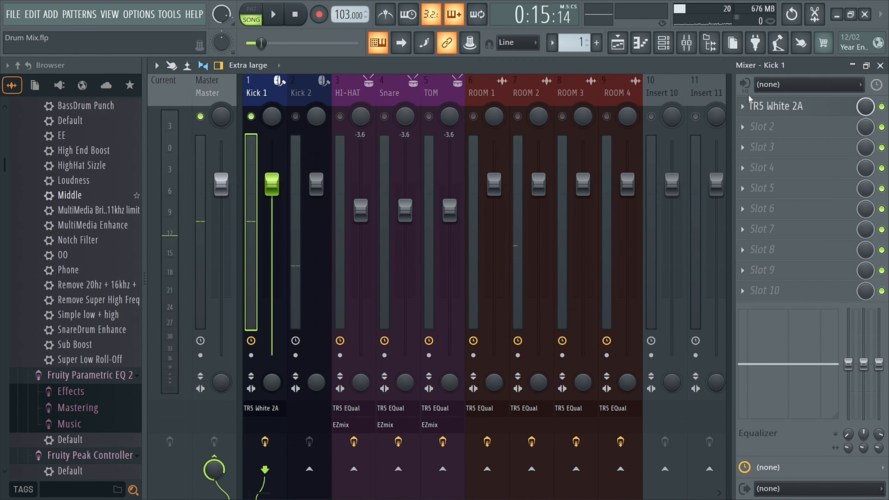
# Audition Kick 1's compressor with the Very Hard Comp preset, then restore the Soft Comp preset and replay.
pyautogui.click(776, 106)
pyautogui.click(444, 147)
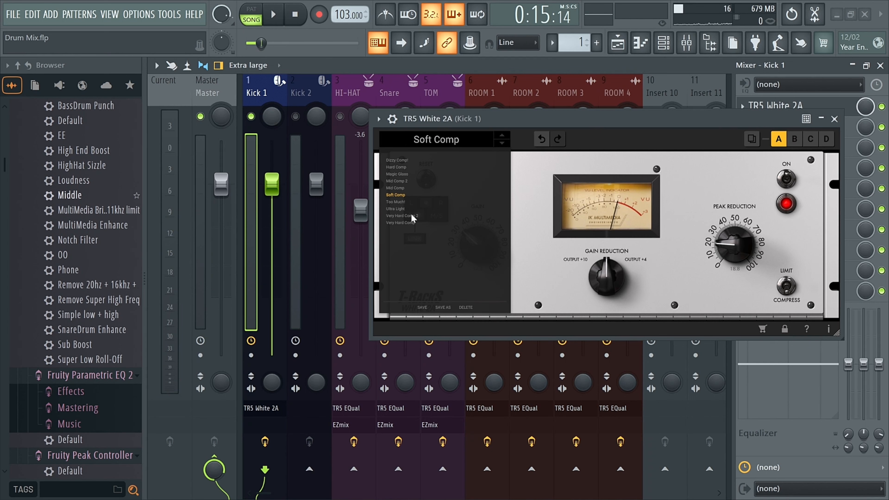
pyautogui.click(401, 223)
pyautogui.click(275, 15)
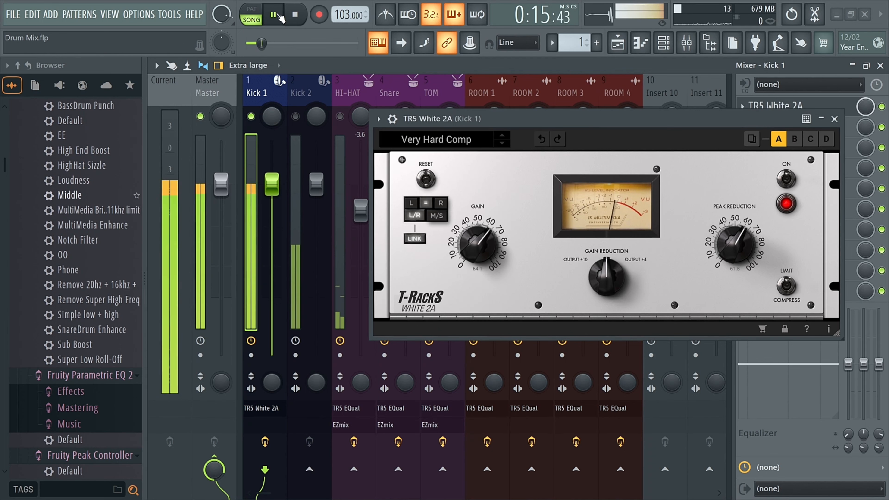
pyautogui.click(275, 14)
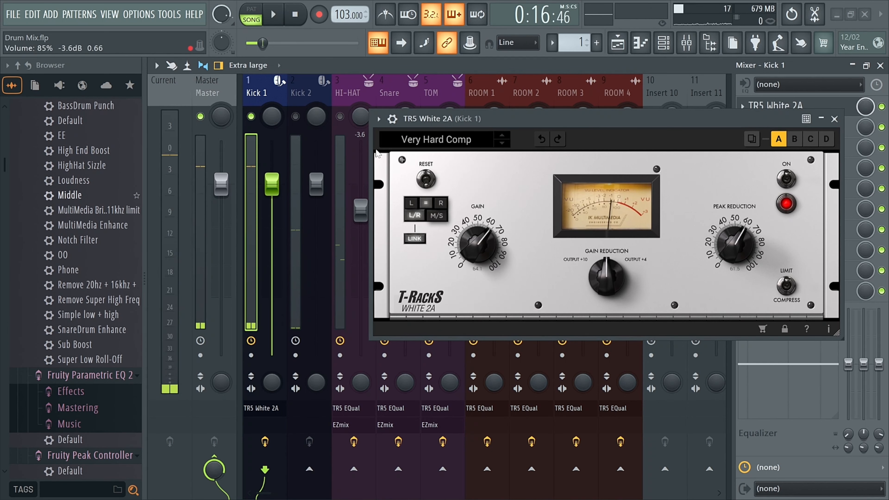
pyautogui.click(427, 139)
pyautogui.click(399, 195)
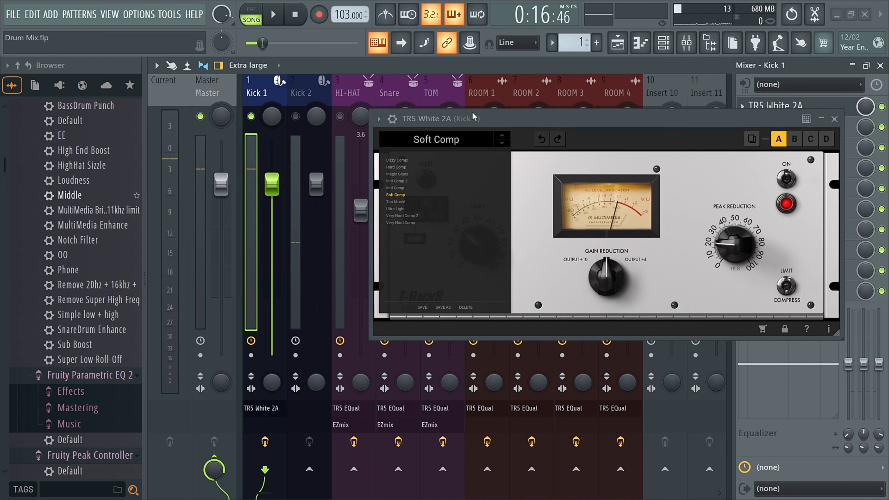
pyautogui.click(835, 119)
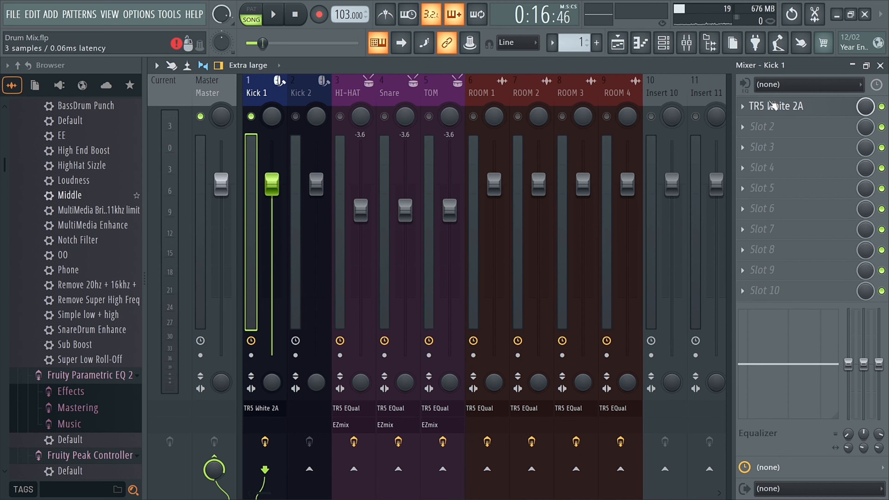
pyautogui.press('space')
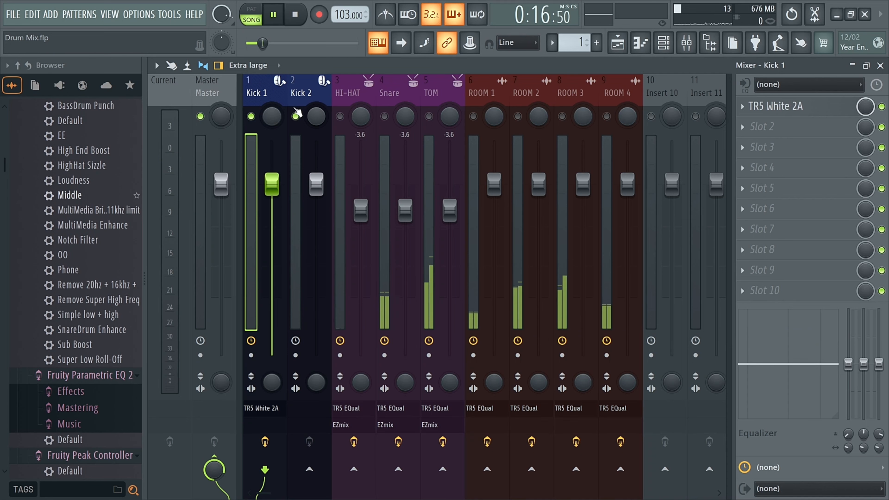
pyautogui.press('space')
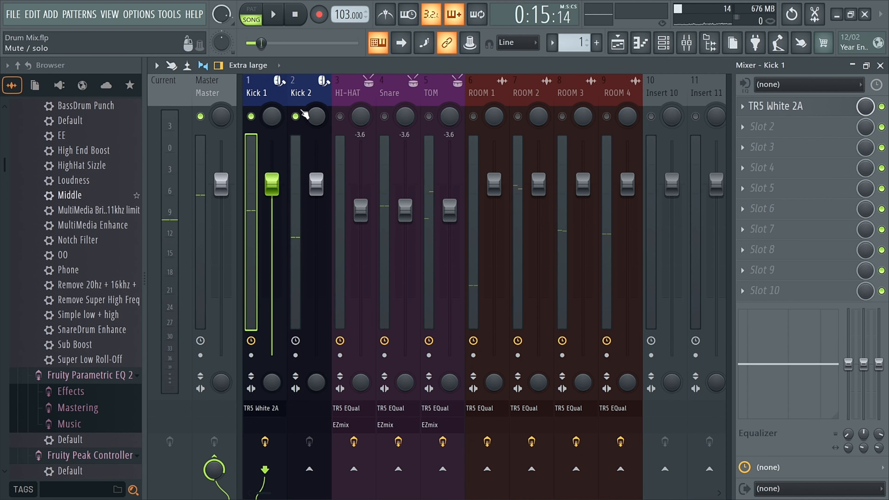
# Rename the Insert 10 mixer track to Bus.
pyautogui.click(662, 95)
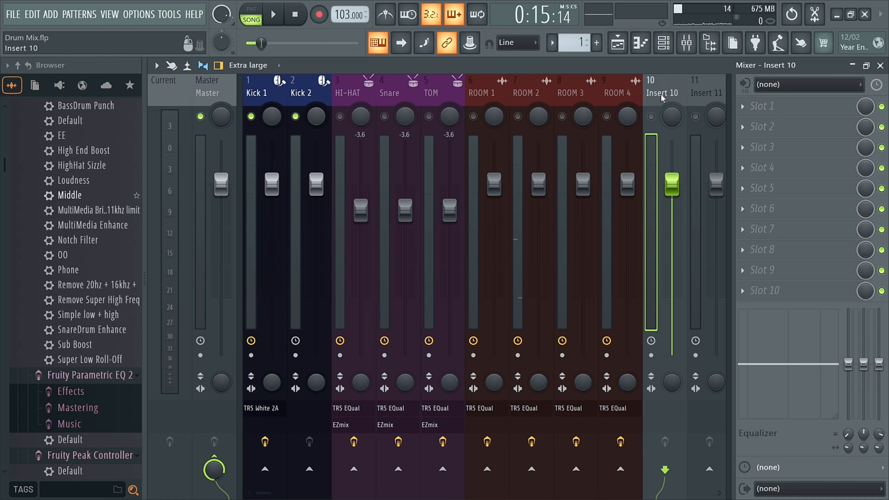
pyautogui.scroll(-3, 659, 98)
pyautogui.doubleClick(538, 94)
pyautogui.write('Bus')
pyautogui.press('Return')
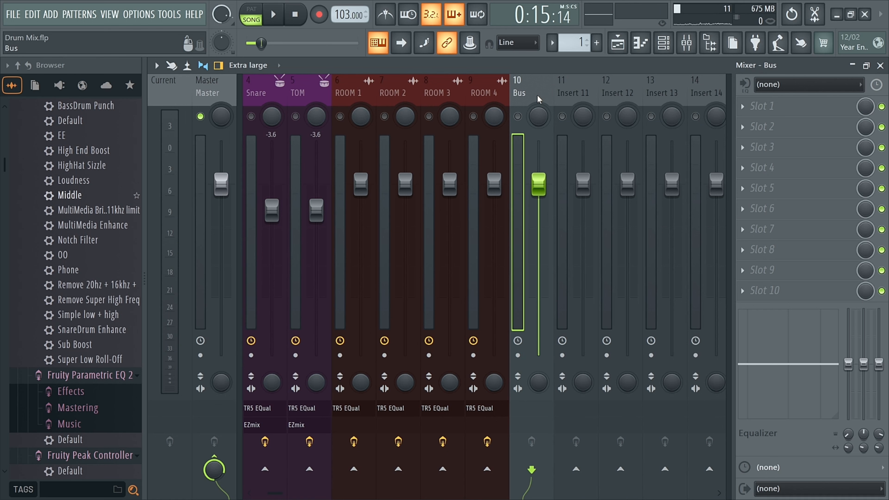
# Move the Bus track to mixer position 3, right after the Kick 2 track.
pyautogui.hotkey('alt', 'Left')
pyautogui.hotkey('alt', 'Left')
pyautogui.hotkey('alt', 'Left')
pyautogui.hotkey('alt', 'Left')
pyautogui.hotkey('alt', 'Left')
pyautogui.hotkey('alt', 'Left')
pyautogui.scroll(3, 399, 92)
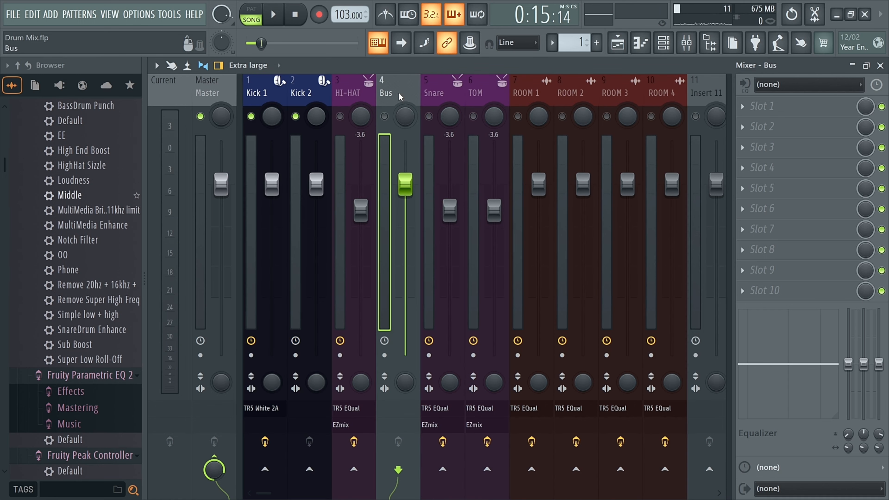
pyautogui.moveTo(399, 92); pyautogui.dragTo(354, 92)
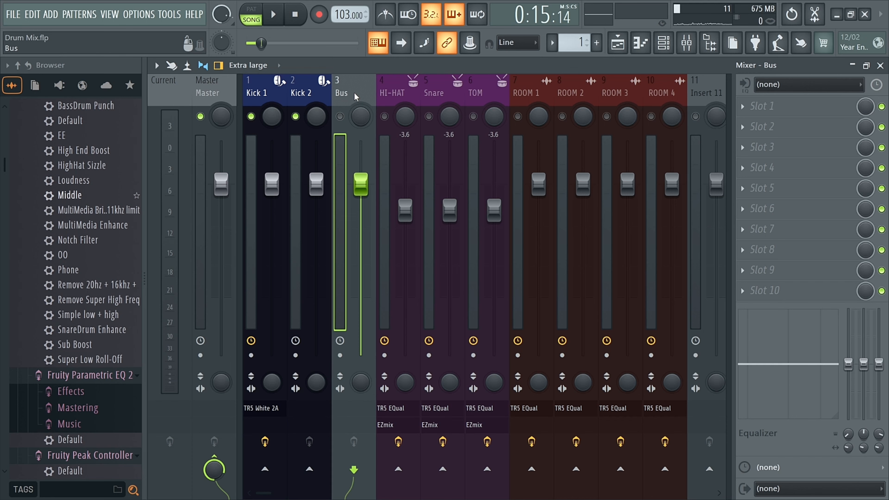
# Select Kick 1 and Kick 2 and route them only to the Bus track.
pyautogui.click(277, 96)
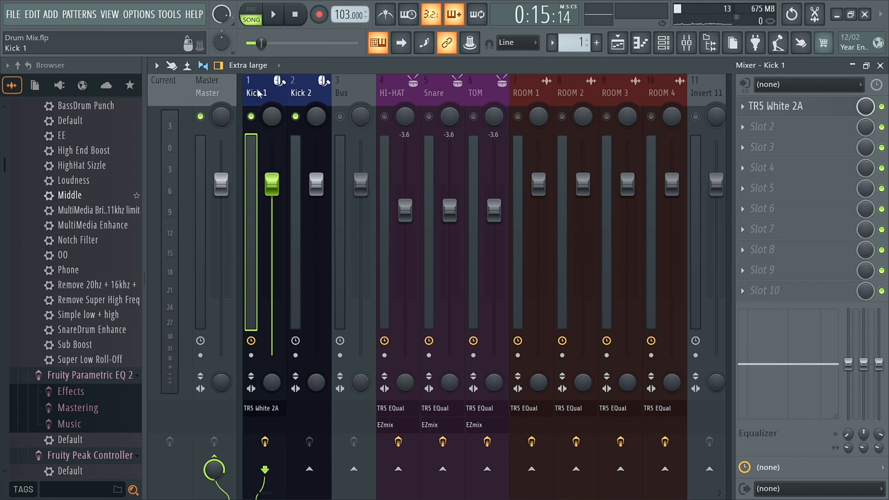
pyautogui.keyDown('ctrl'); pyautogui.click(292, 94); pyautogui.keyUp('ctrl')
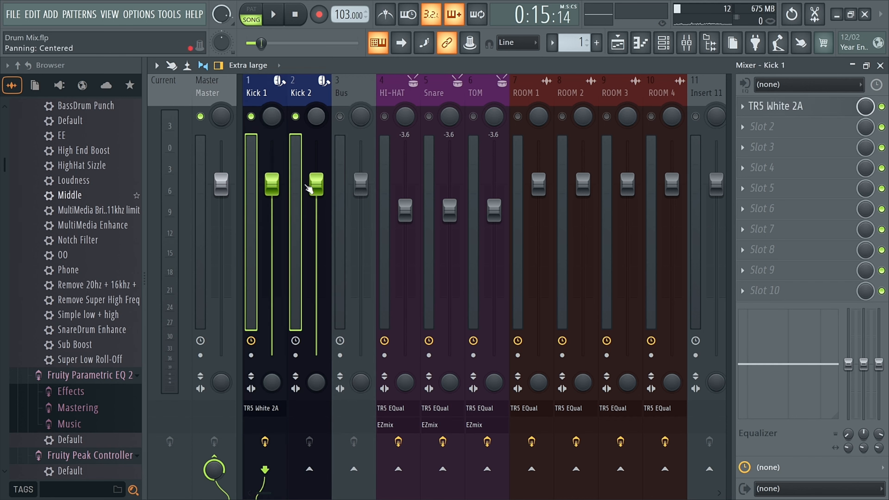
pyautogui.rightClick(354, 471)
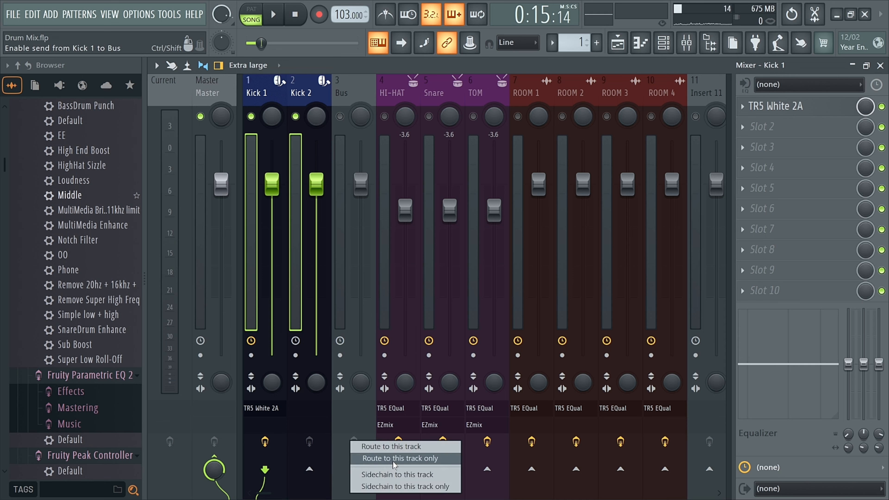
pyautogui.click(425, 458)
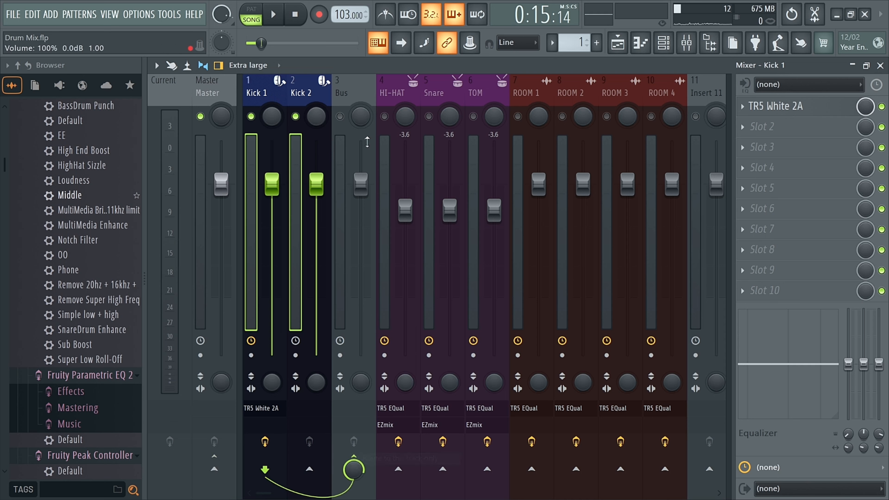
# Change the Bus track's colour to Dark Slate Blue #202E60.
pyautogui.click(355, 92)
pyautogui.rightClick(355, 92)
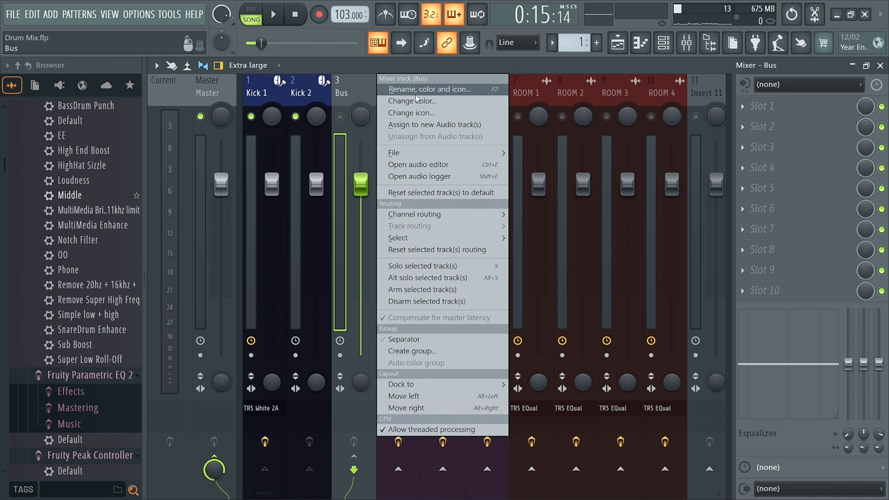
pyautogui.click(432, 101)
pyautogui.click(463, 287)
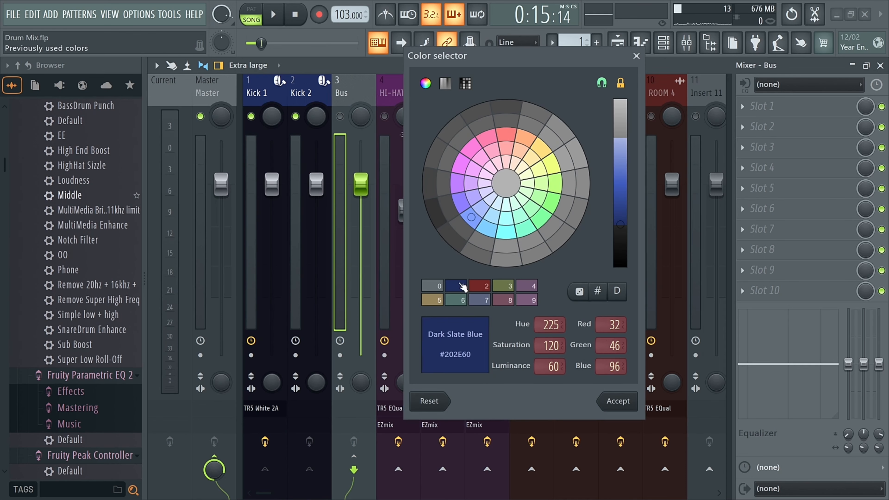
pyautogui.click(618, 400)
# Give the Bus track a kick drum icon.
pyautogui.rightClick(362, 90)
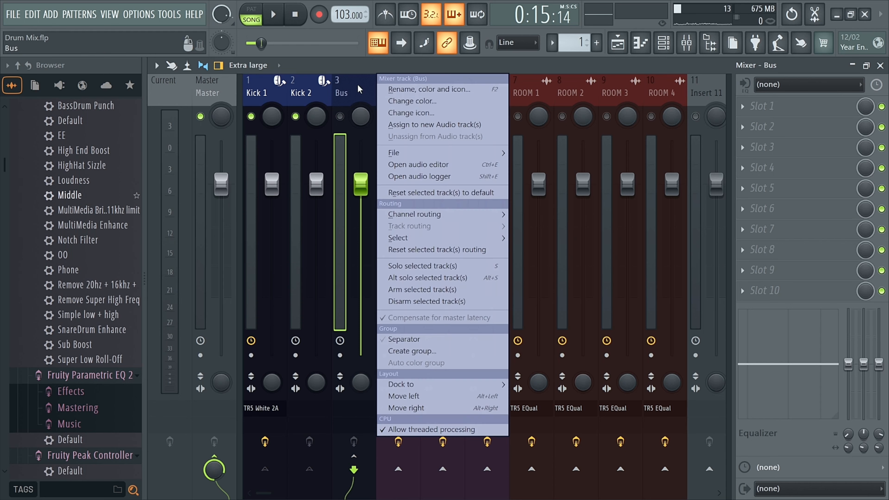
pyautogui.click(416, 113)
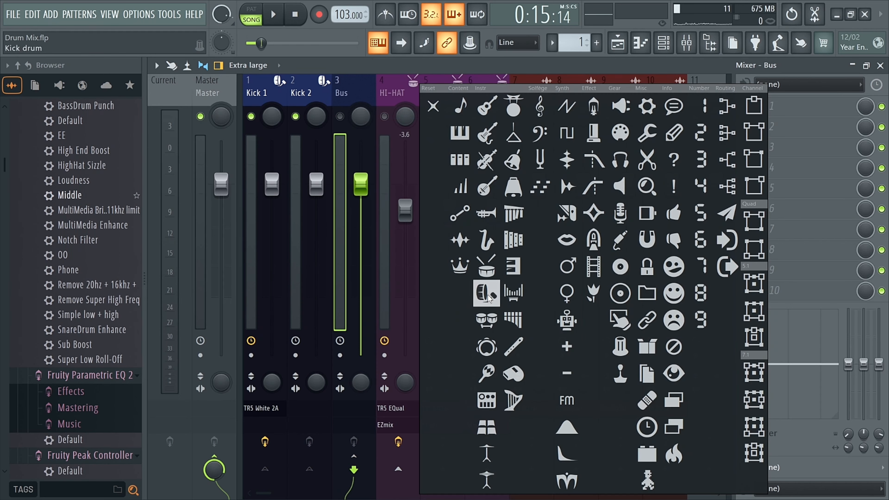
pyautogui.click(495, 275)
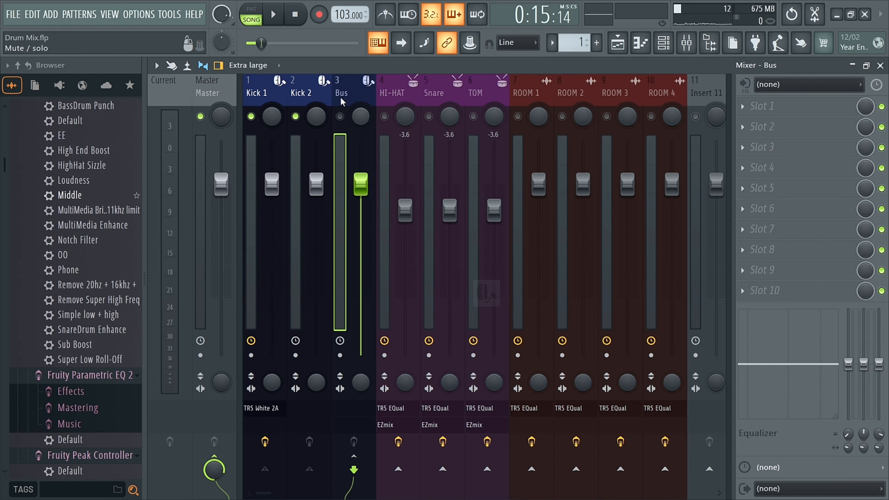
# Remove the TR5 White 2A compressor from the Kick 1 track.
pyautogui.click(339, 116)
pyautogui.click(299, 100)
pyautogui.click(260, 97)
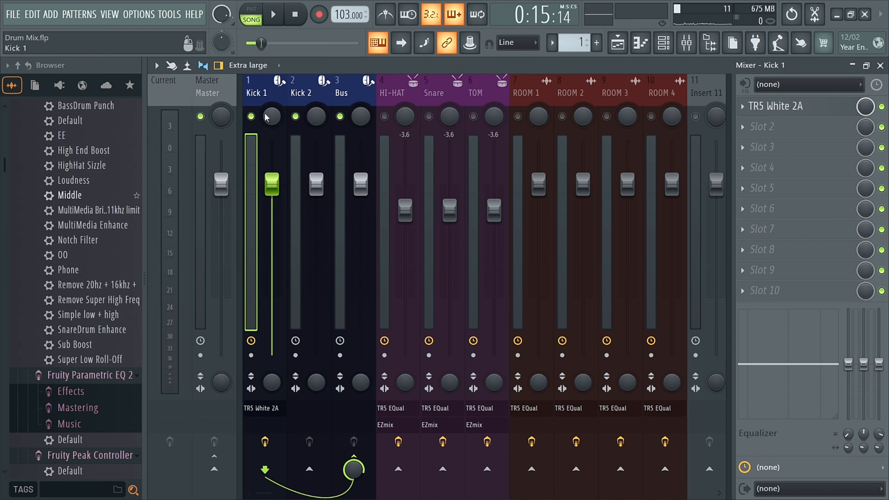
pyautogui.click(742, 109)
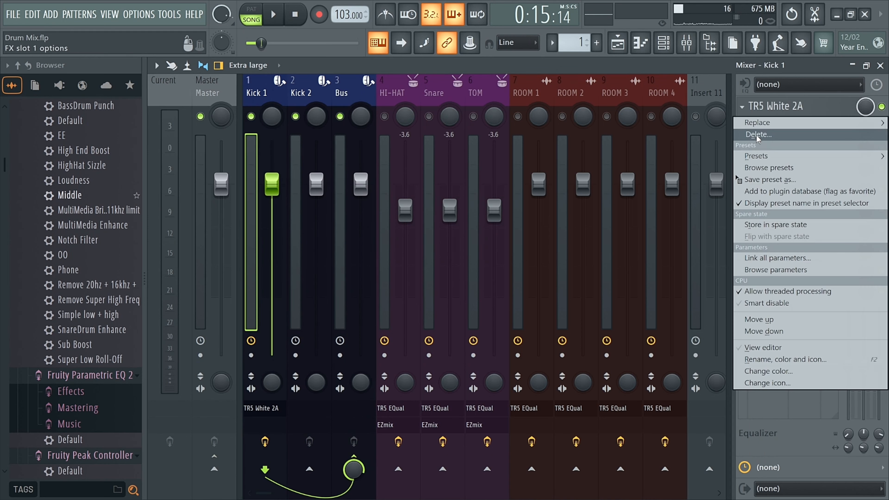
pyautogui.click(757, 135)
# Load the Soft Comp preset on the Bus track's TR5 White 2A compressor and close it.
pyautogui.click(342, 98)
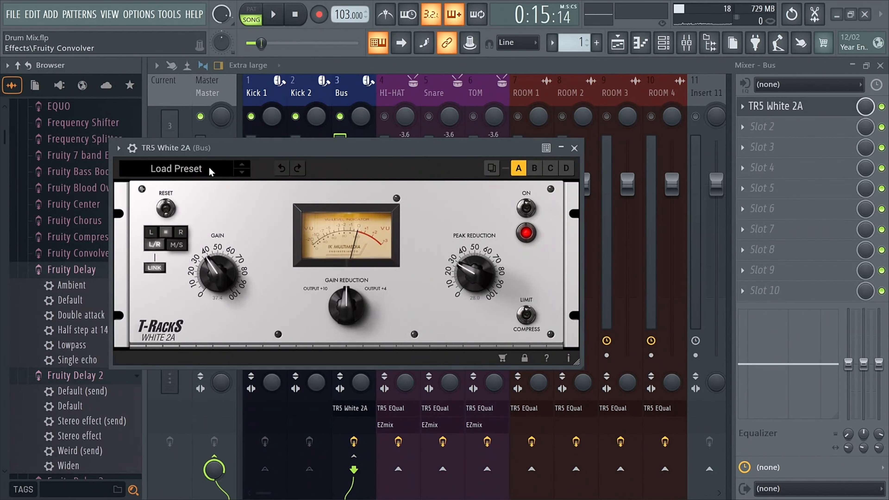
pyautogui.click(209, 168)
pyautogui.click(137, 225)
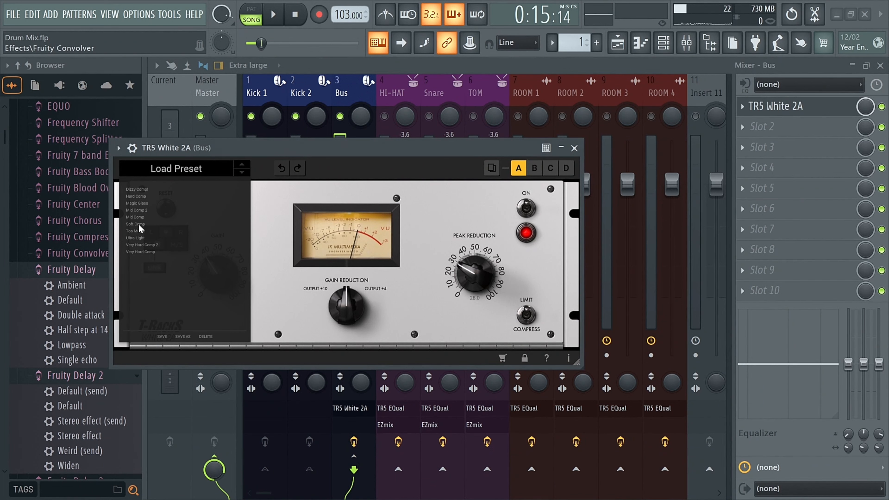
pyautogui.click(574, 148)
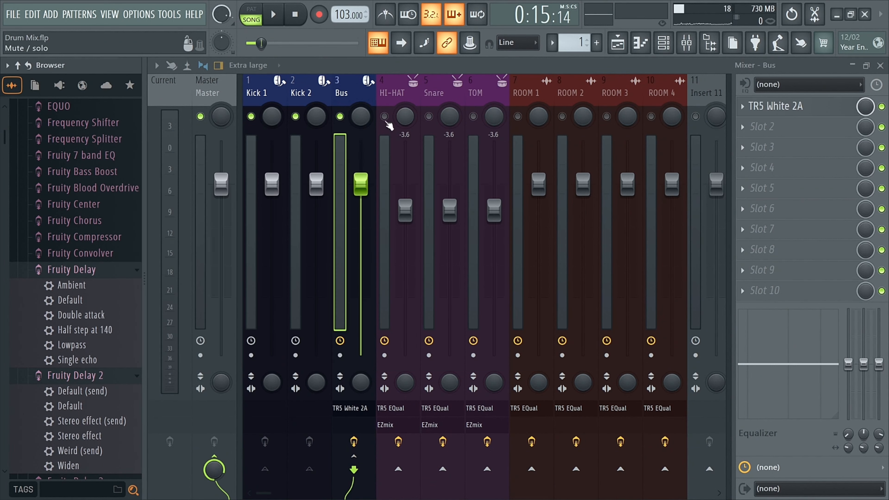
# Select Kick 1, Kick 2 and Bus and play the kicks through the bus compressor.
pyautogui.click(267, 95)
pyautogui.click(305, 93)
pyautogui.click(341, 92)
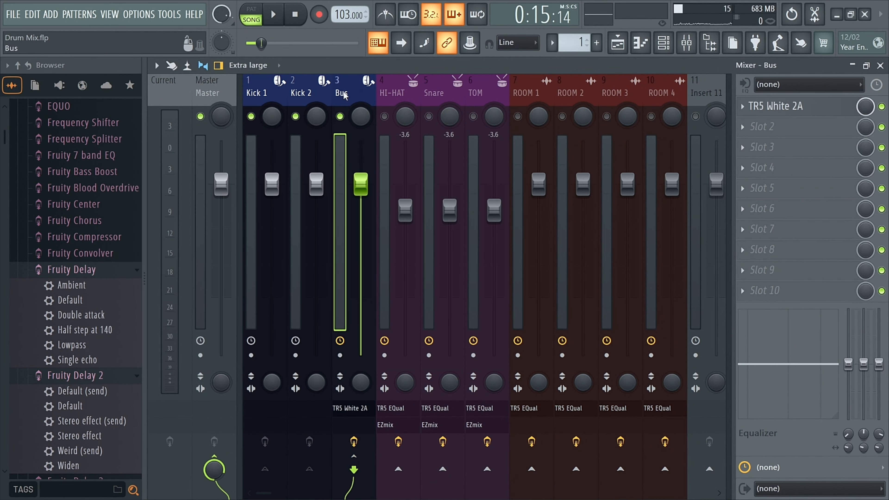
pyautogui.press('space')
pyautogui.press('space')
pyautogui.rightClick(494, 211)
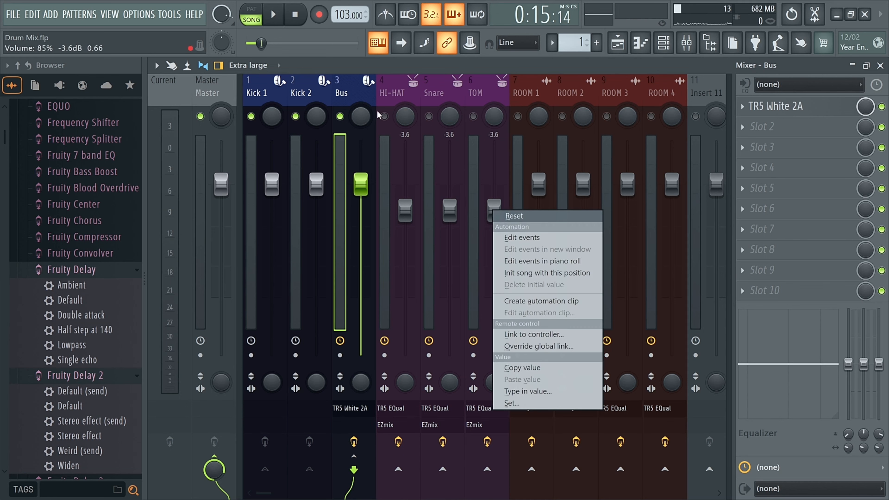
pyautogui.press('Escape')
pyautogui.press('space')
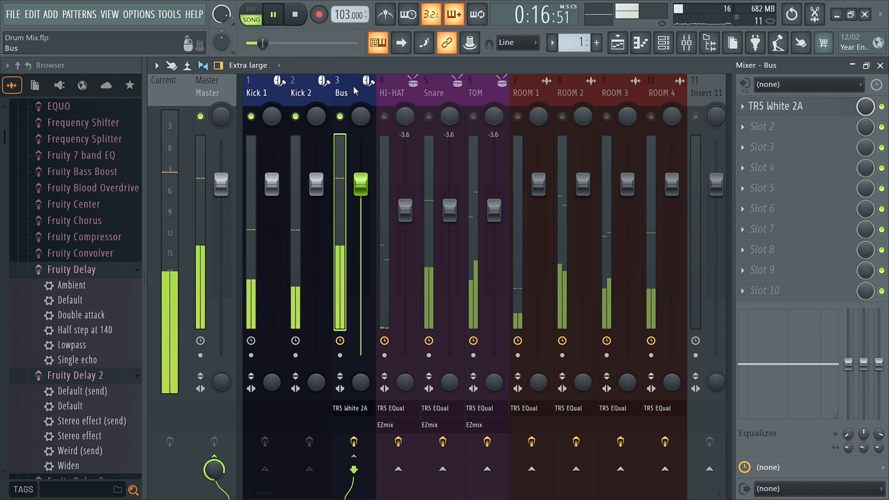
pyautogui.press('space')
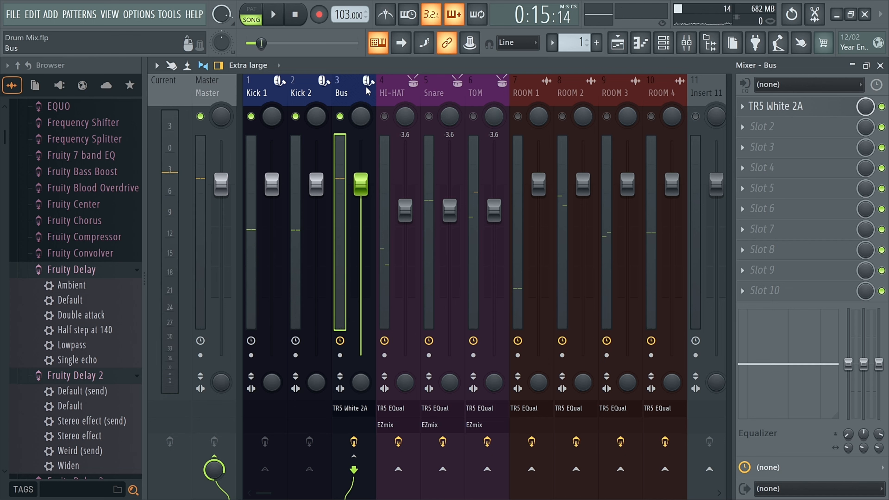
# Unmute the hi-hat, snare, tom and room tracks and play back the full drum mix.
pyautogui.click(385, 116)
pyautogui.click(441, 121)
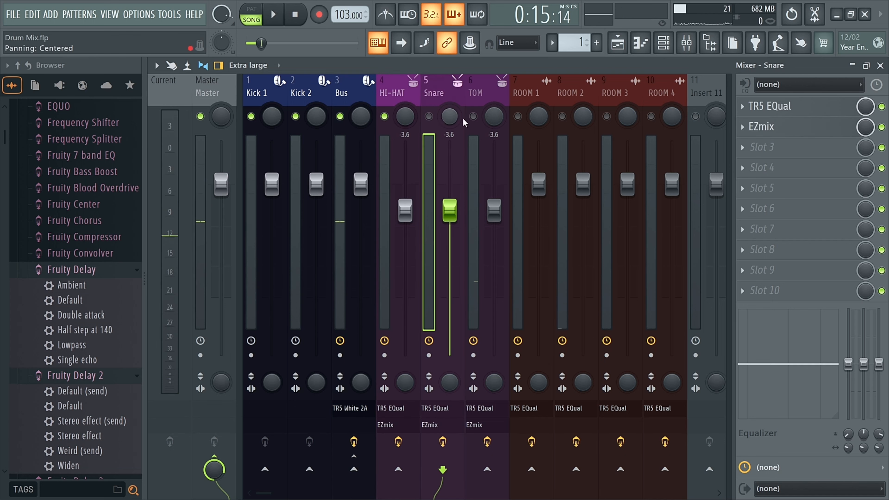
pyautogui.click(474, 117)
pyautogui.rightClick(518, 116)
pyautogui.rightClick(518, 116)
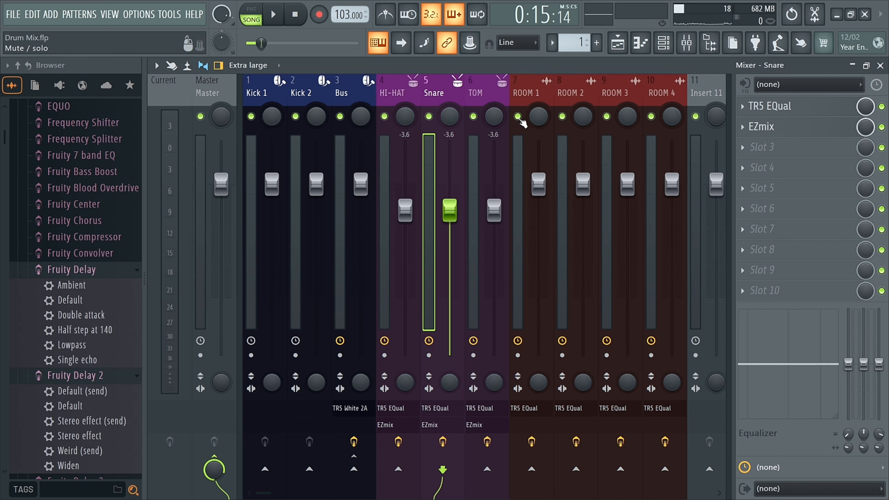
pyautogui.press('space')
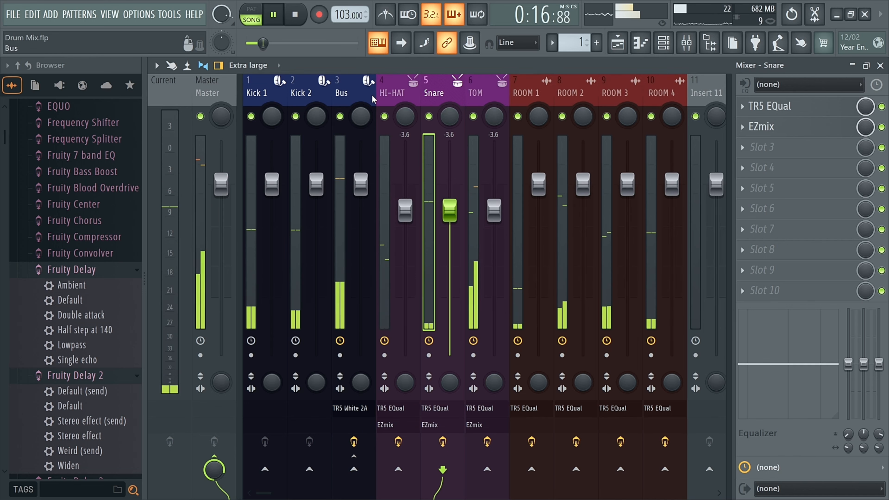
pyautogui.press('space')
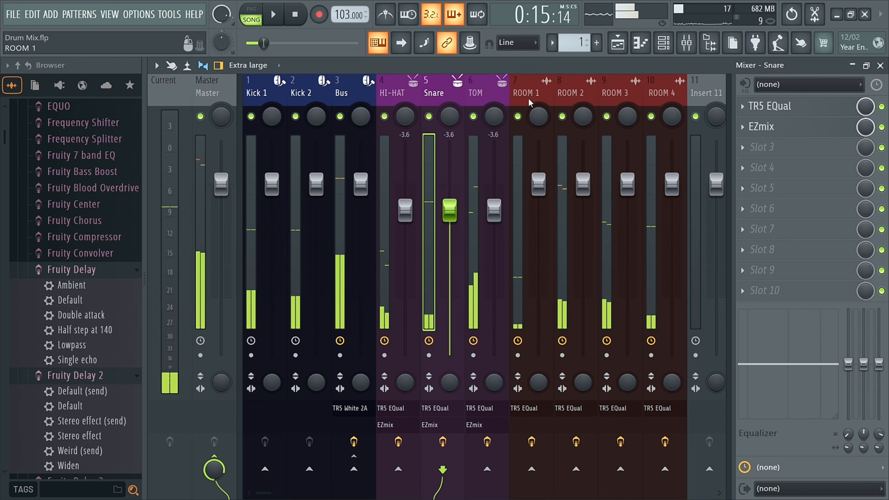
# Select the hi-hat, snare, tom and four room tracks and route them all to Insert 11.
pyautogui.click(355, 102)
pyautogui.click(390, 94)
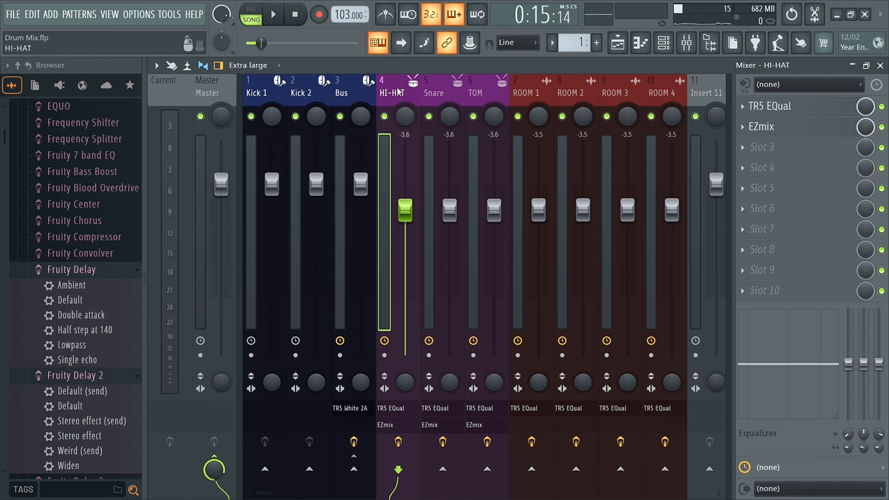
pyautogui.moveTo(391, 92); pyautogui.dragTo(677, 94)
pyautogui.hscroll(3, 613, 94)
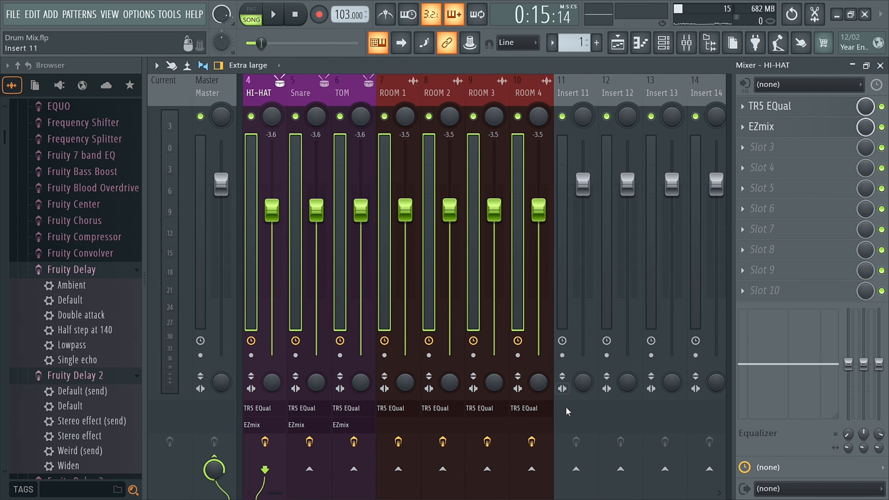
pyautogui.rightClick(576, 469)
pyautogui.click(610, 461)
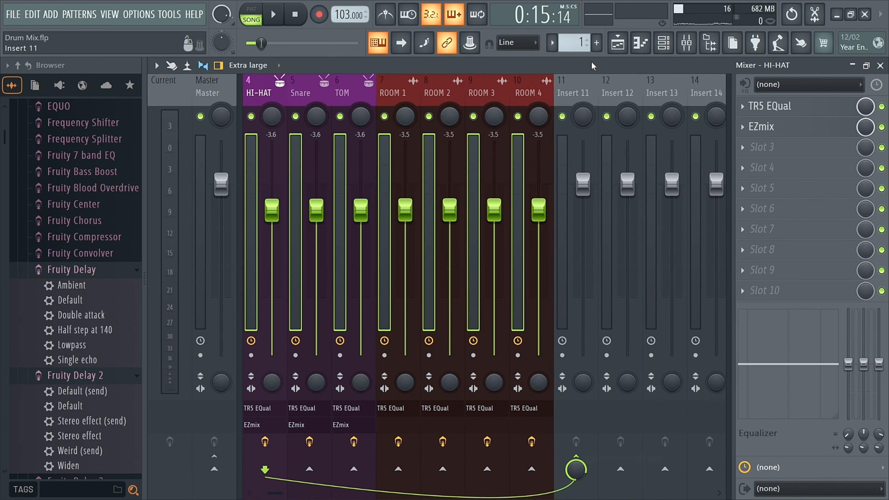
# Rename Insert 11 to BUS and give it a dark green colour.
pyautogui.click(571, 98)
pyautogui.press('F2')
pyautogui.write('BUS')
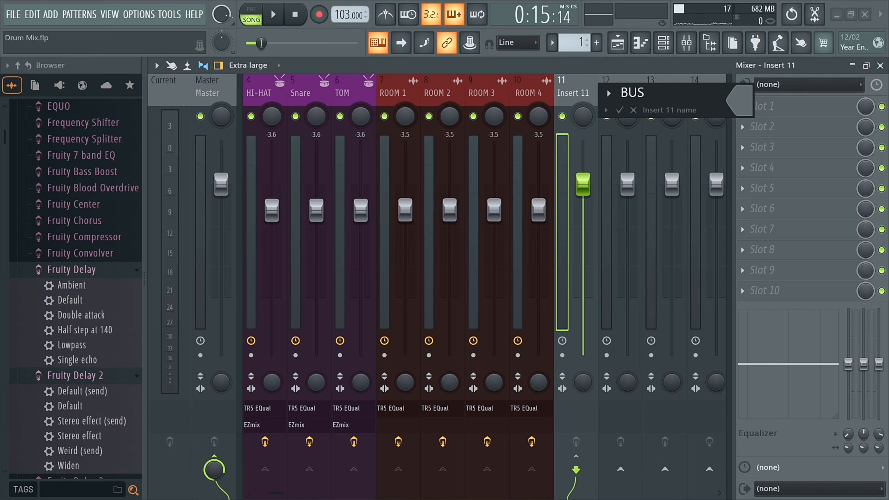
pyautogui.click(741, 105)
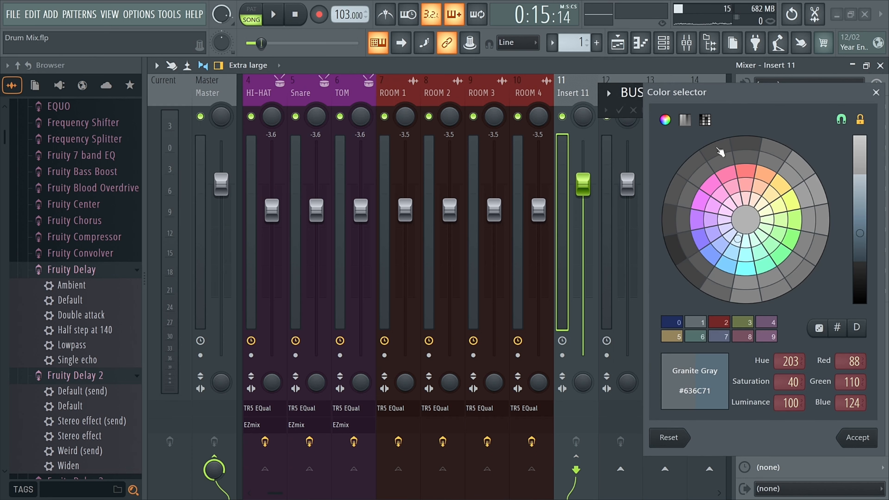
pyautogui.click(719, 323)
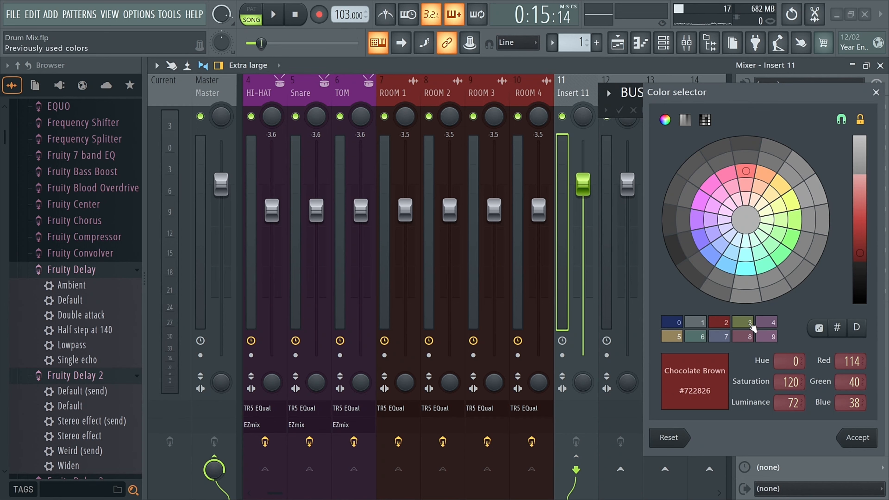
pyautogui.moveTo(792, 232); pyautogui.dragTo(800, 249)
pyautogui.moveTo(860, 241); pyautogui.dragTo(864, 261)
pyautogui.click(861, 438)
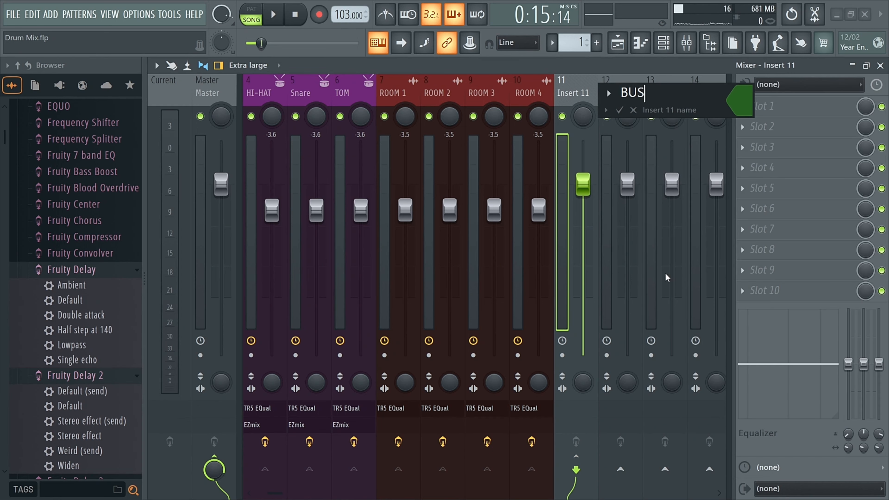
pyautogui.click(619, 109)
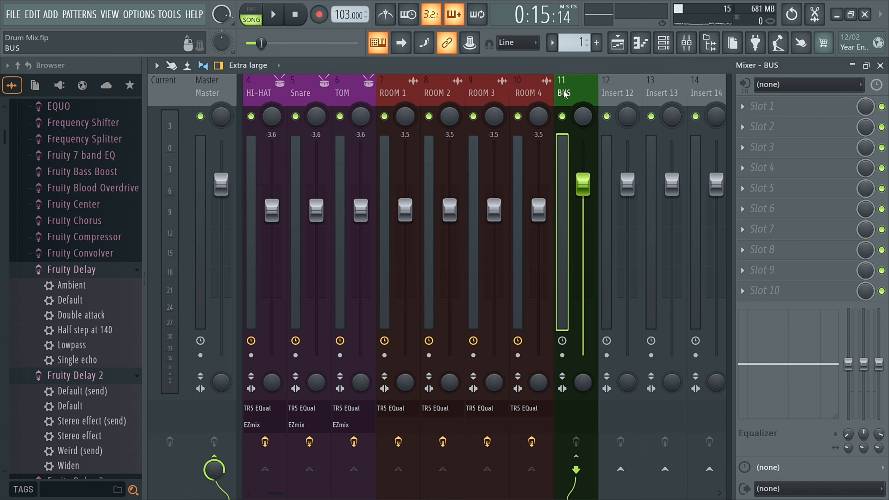
# Give the BUS track a bongos drum icon.
pyautogui.rightClick(574, 93)
pyautogui.click(617, 117)
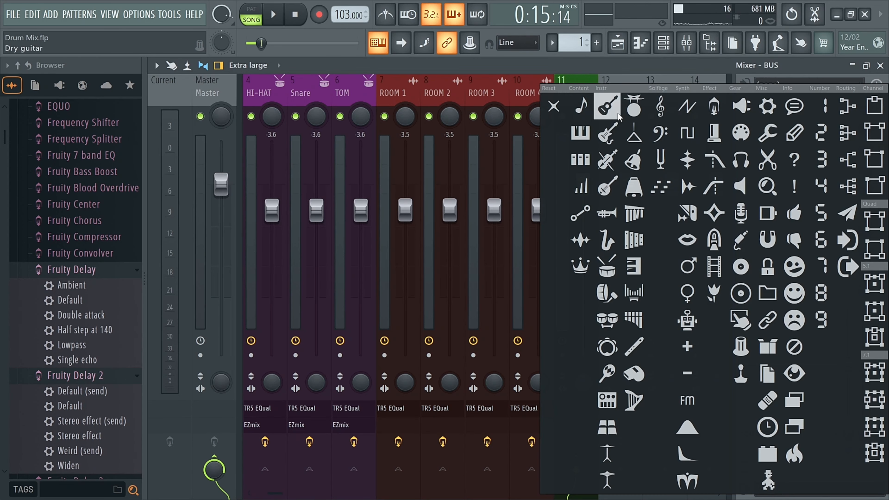
pyautogui.click(607, 320)
pyautogui.scroll(3, 428, 90)
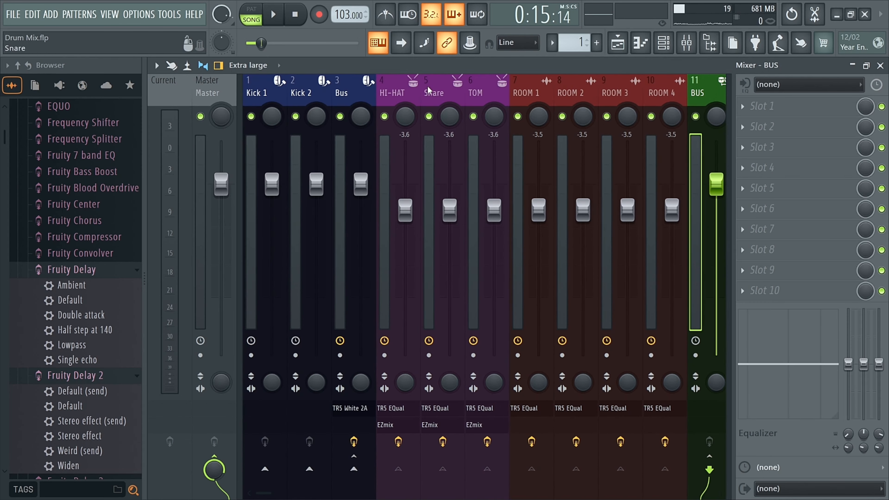
# Create a group from the hi-hat, snare, tom and room tracks.
pyautogui.moveTo(408, 91); pyautogui.dragTo(663, 92)
pyautogui.click(711, 93)
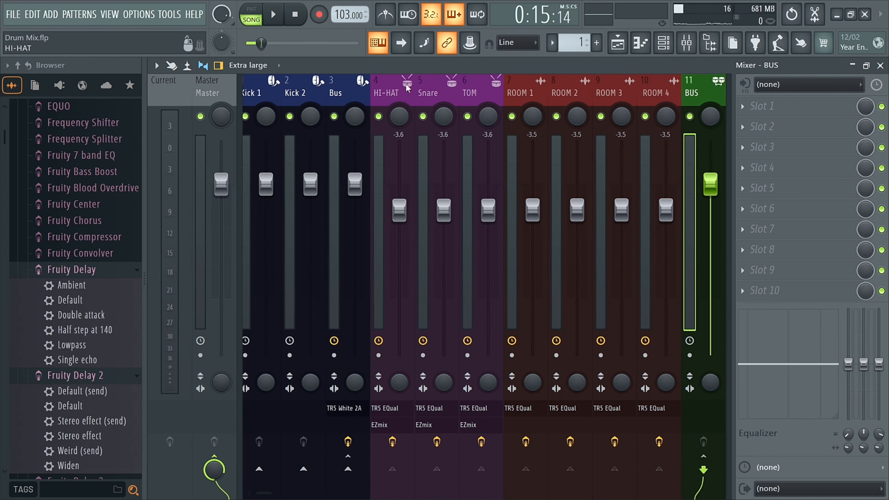
pyautogui.click(407, 87)
pyautogui.rightClick(407, 87)
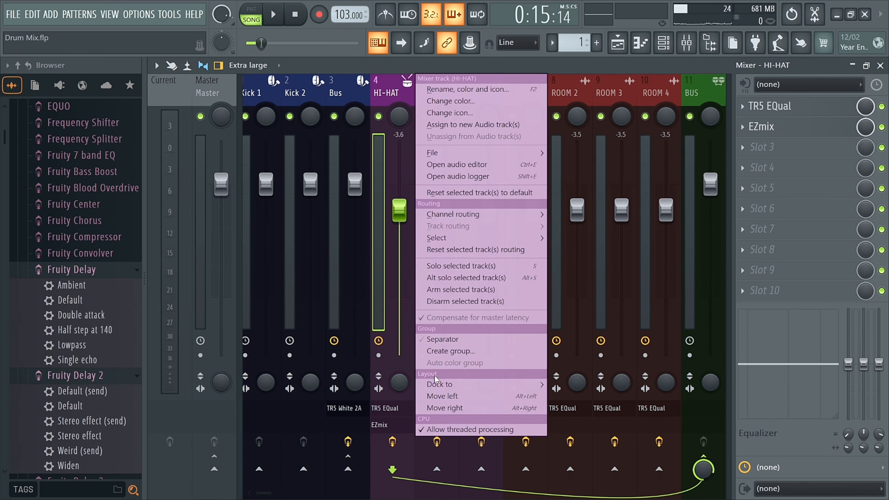
pyautogui.click(451, 351)
# Select the kick, bus, hi-hat and room tracks in turn to review their routing.
pyautogui.click(342, 94)
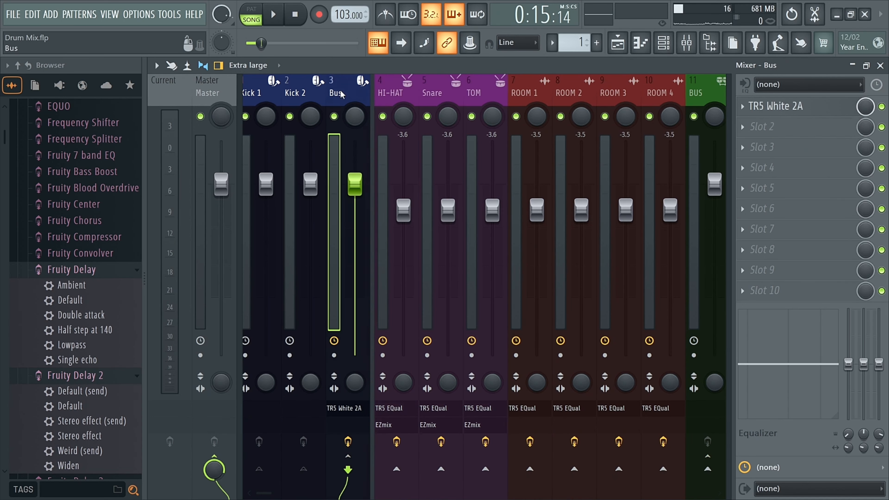
pyautogui.click(280, 96)
pyautogui.click(308, 92)
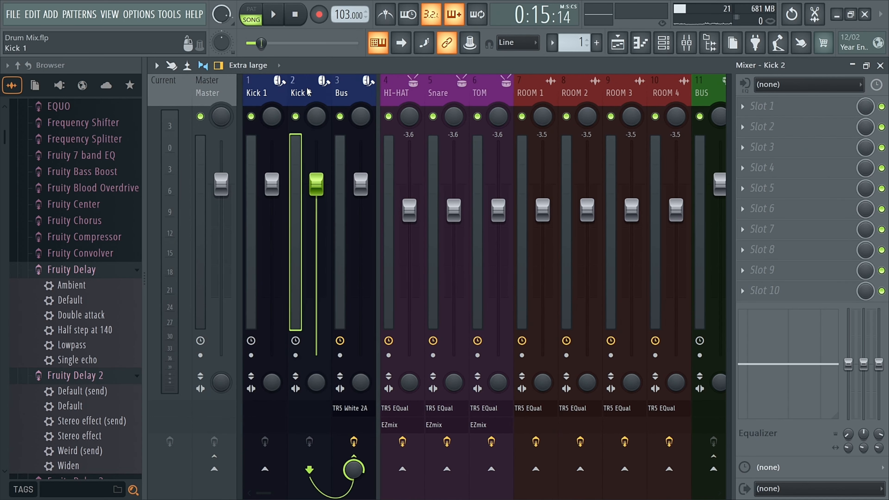
pyautogui.click(353, 97)
pyautogui.click(409, 95)
pyautogui.click(532, 95)
pyautogui.click(575, 94)
pyautogui.click(617, 93)
pyautogui.scroll(-3, 621, 92)
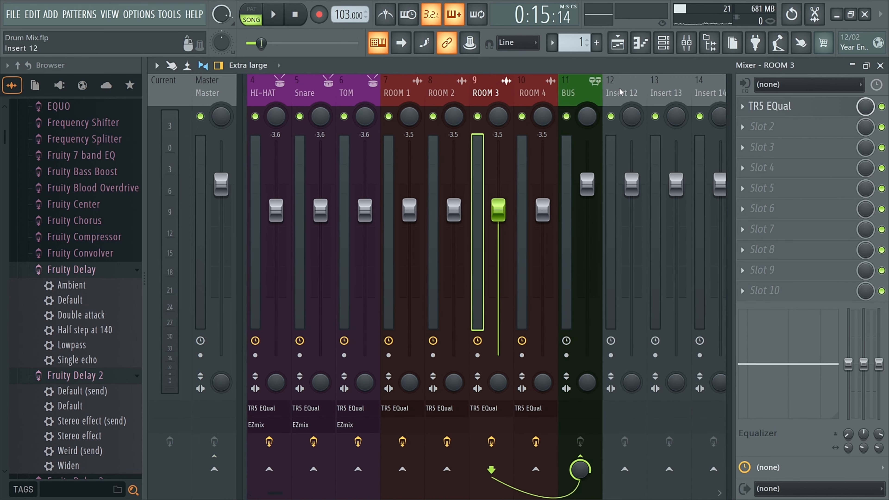
# Turn on a separator at Insert 12, just after the BUS track.
pyautogui.click(577, 93)
pyautogui.click(622, 93)
pyautogui.rightClick(627, 94)
pyautogui.click(677, 340)
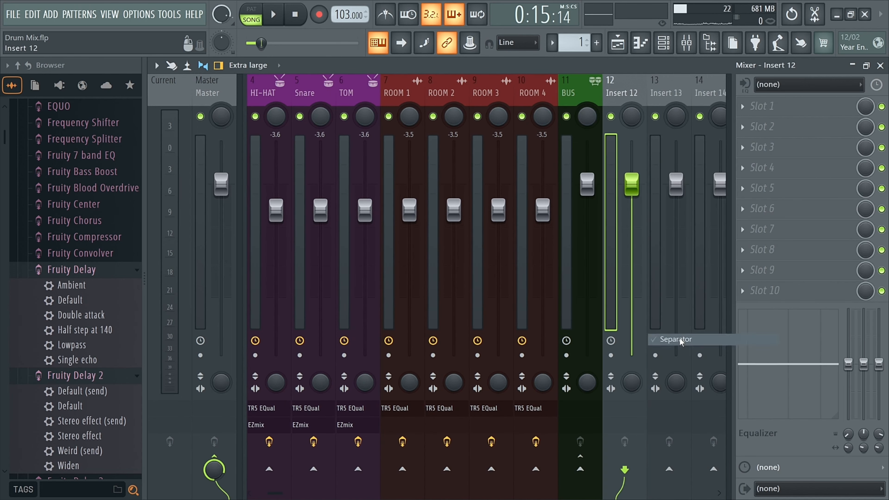
pyautogui.scroll(3, 521, 101)
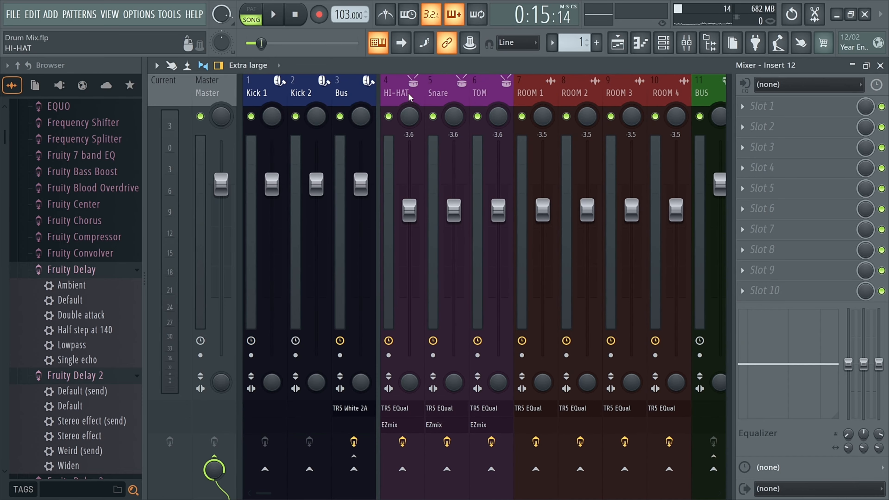
# Add Fruity Peak Controller to the Bus track's effects chain below the compressor.
pyautogui.click(339, 93)
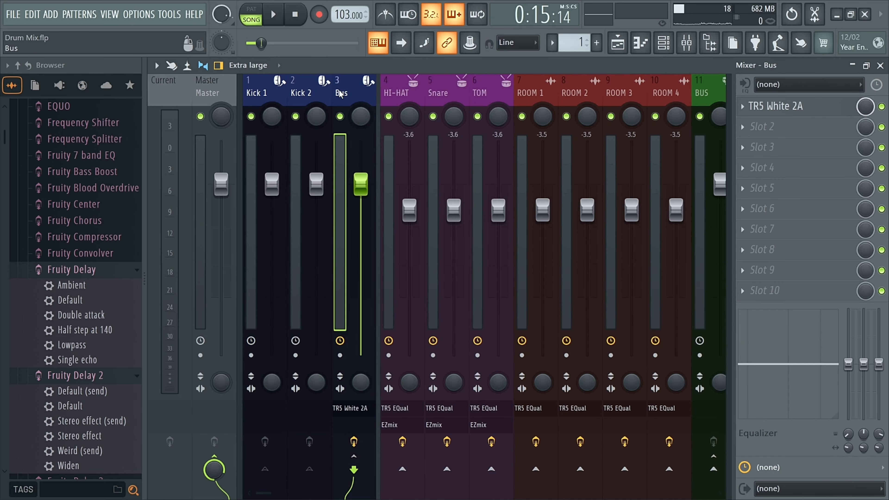
pyautogui.press('F8')
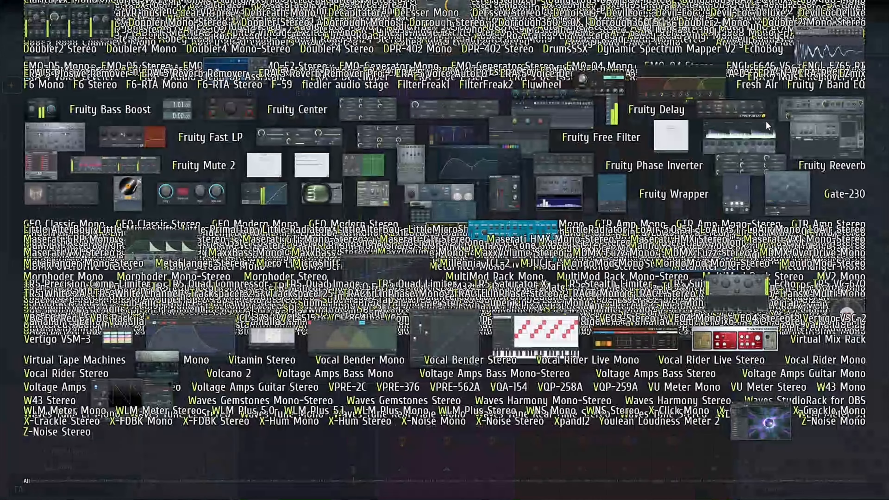
pyautogui.write('peak')
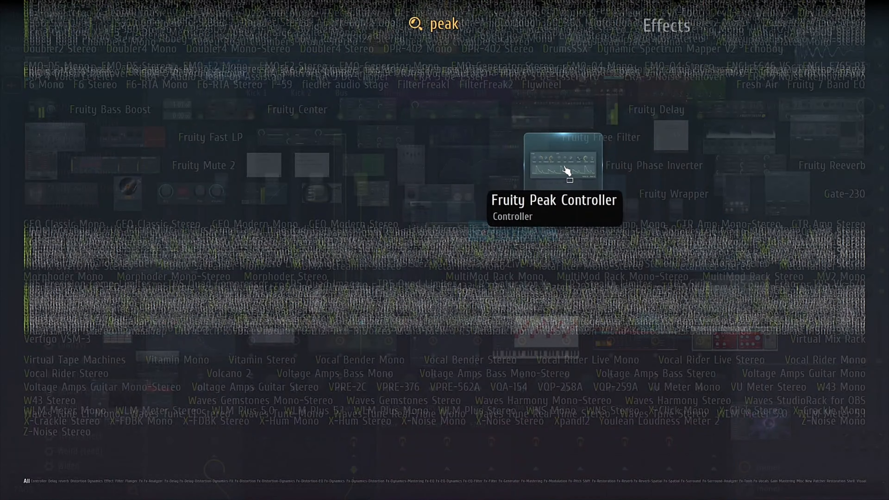
pyautogui.click(566, 171)
pyautogui.click(487, 167)
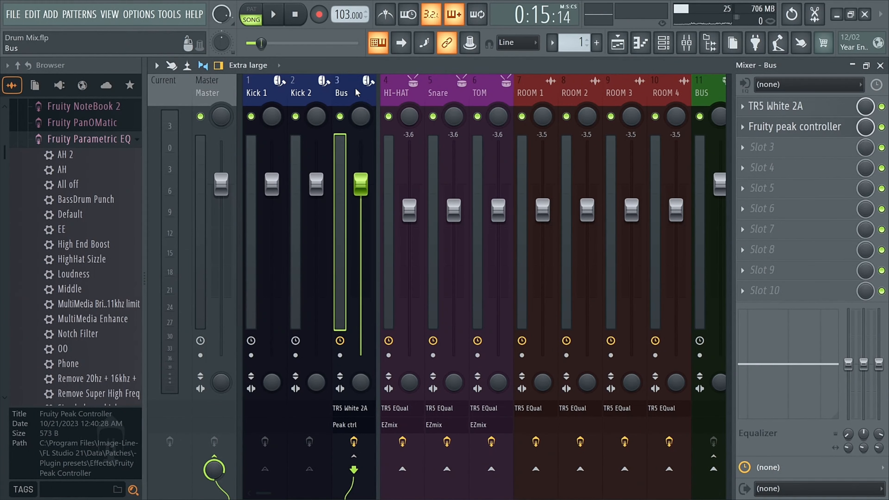
# Load Fruity Parametric EQ 2 into the first effect slot of the BUS track.
pyautogui.scroll(-3, 340, 94)
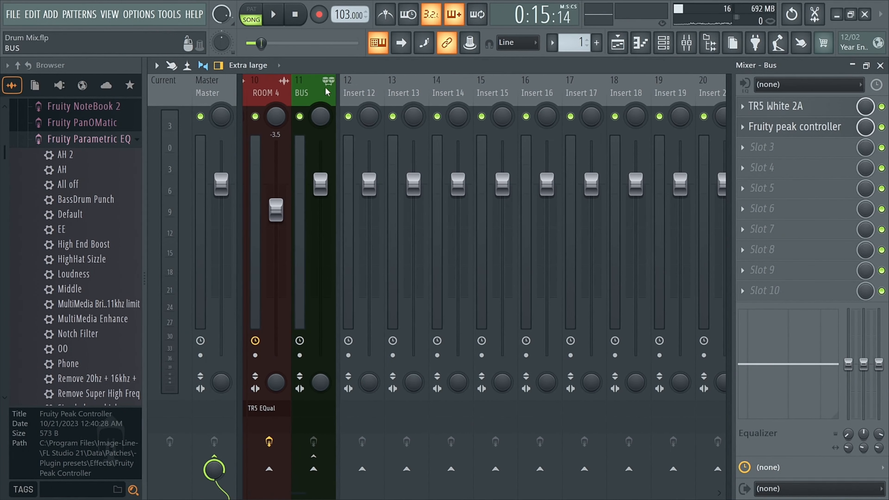
pyautogui.click(309, 89)
pyautogui.middleClick(778, 108)
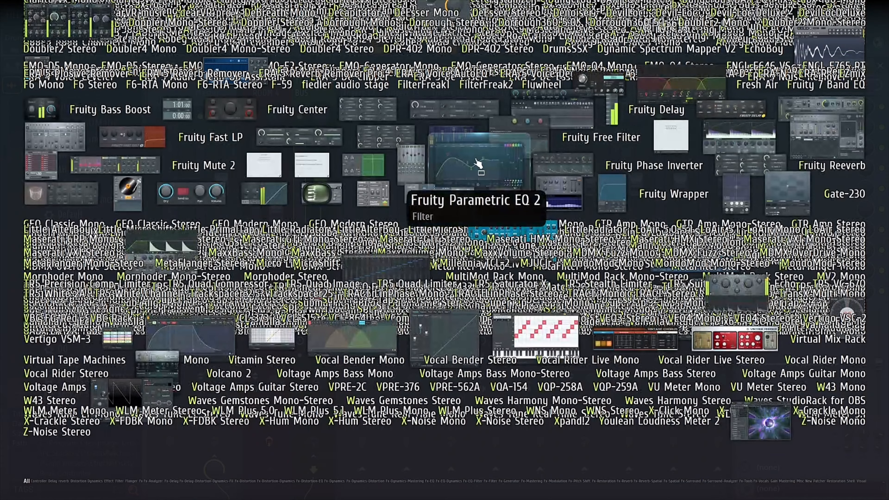
pyautogui.click(478, 163)
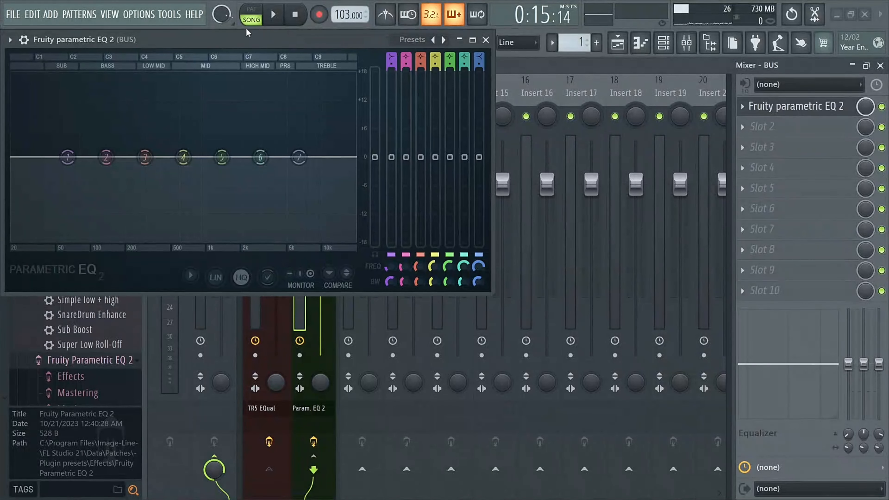
pyautogui.moveTo(415, 78); pyautogui.dragTo(450, 105)
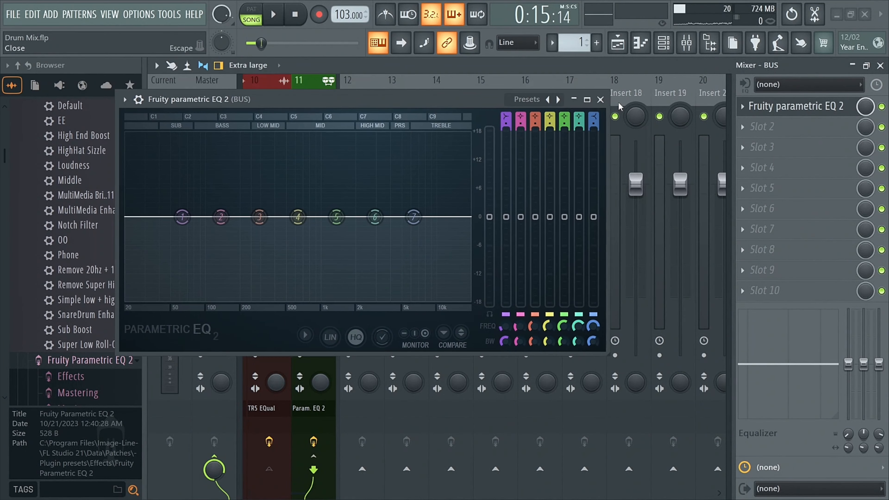
pyautogui.click(601, 100)
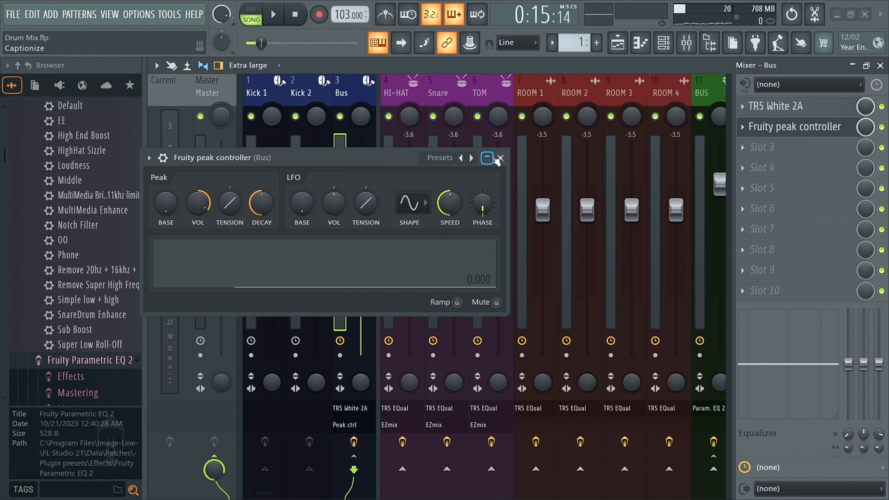
# Link the BUS track EQ's band 1 level to the Peak ctrl - Peak controller with an inverted 1-Input mapping formula.
pyautogui.click(500, 158)
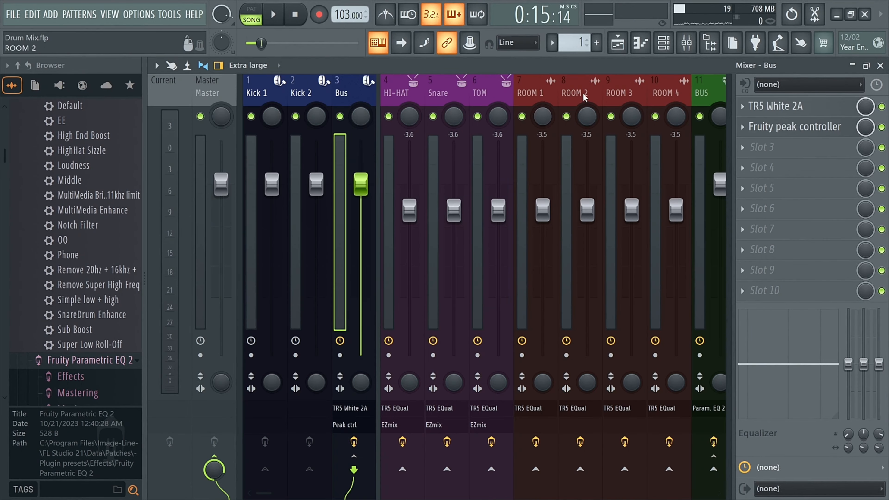
pyautogui.hscroll(6, 448, 95)
pyautogui.click(448, 94)
pyautogui.click(805, 107)
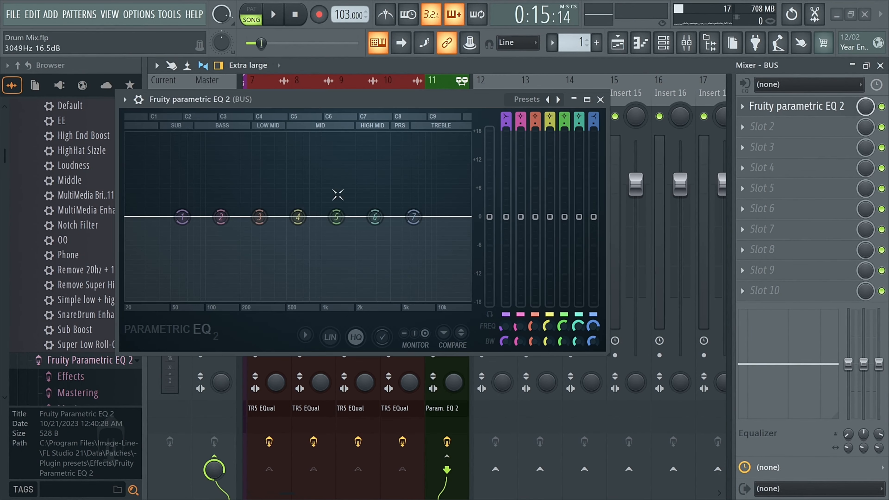
pyautogui.rightClick(506, 216)
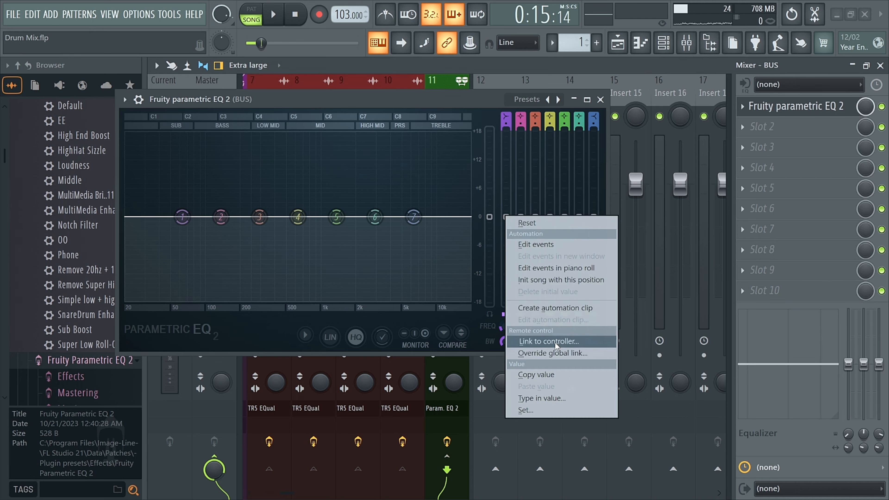
pyautogui.click(575, 340)
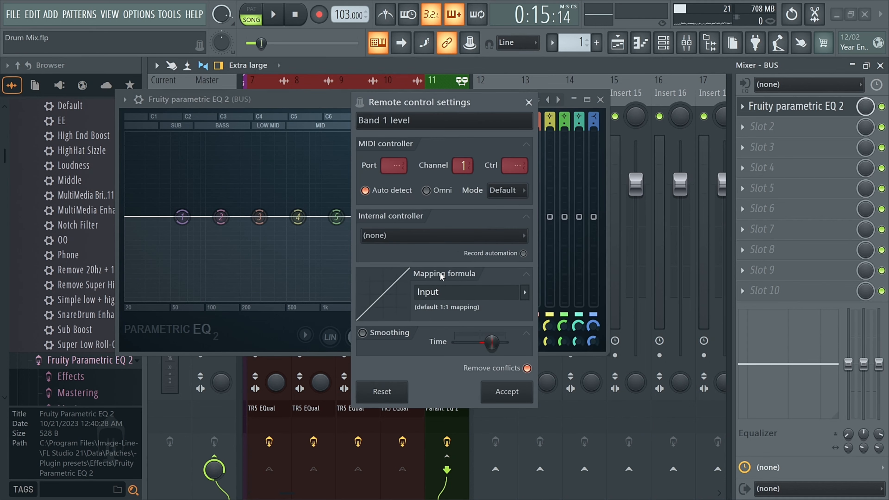
pyautogui.click(397, 235)
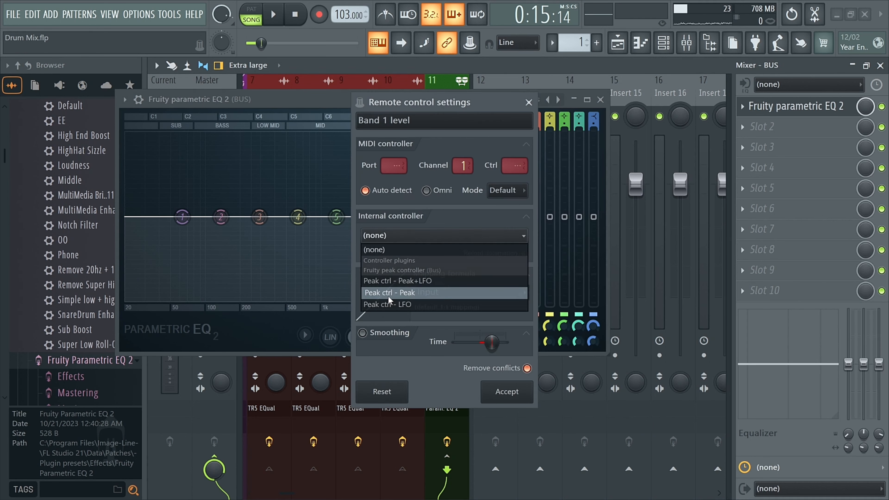
pyautogui.click(406, 296)
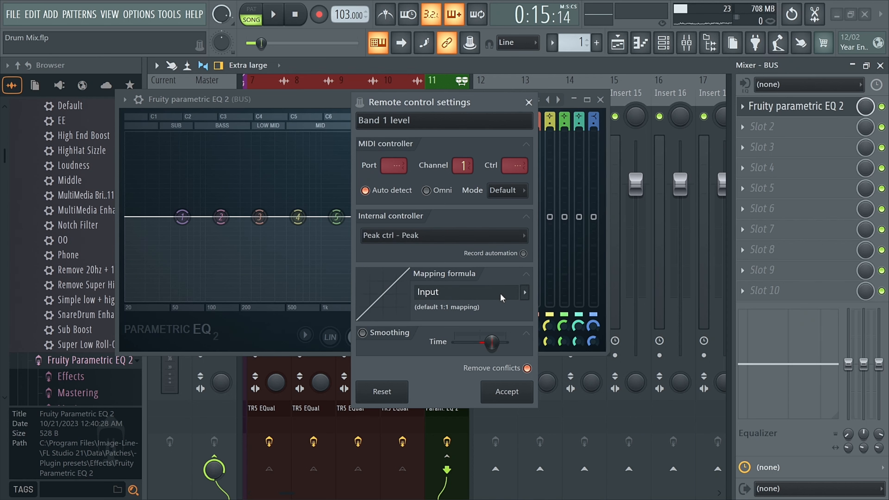
pyautogui.click(524, 292)
pyautogui.click(526, 327)
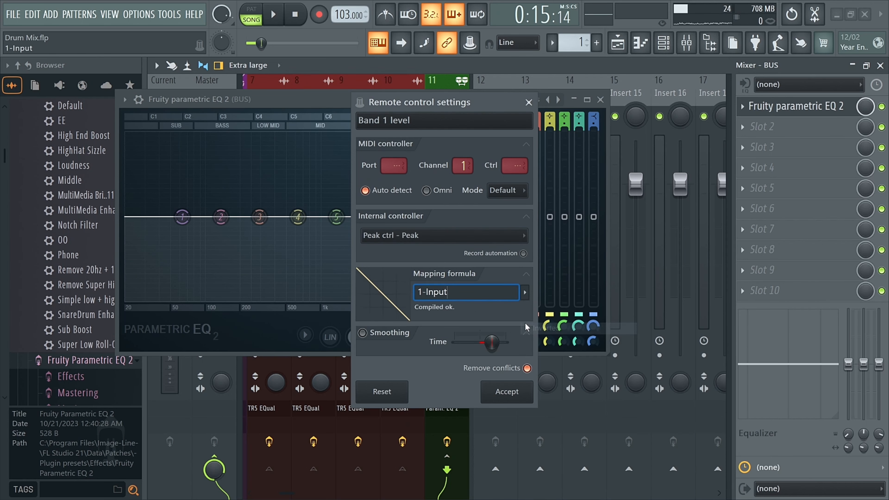
pyautogui.click(508, 392)
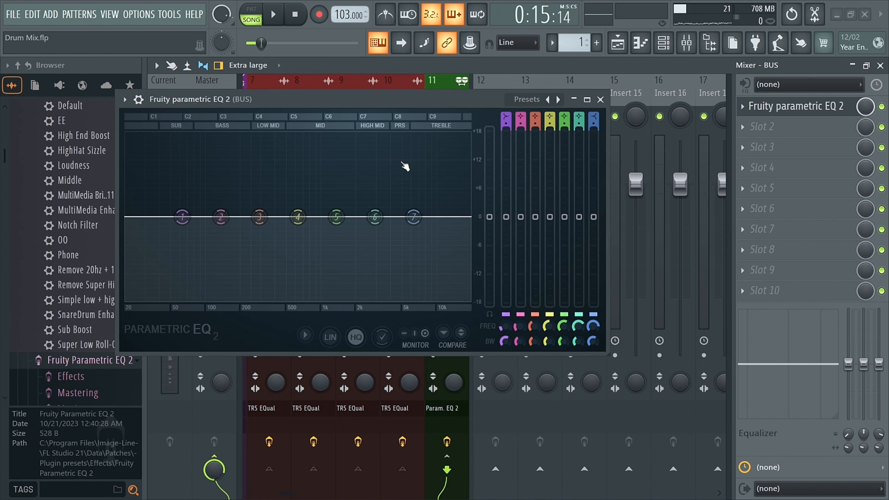
pyautogui.moveTo(321, 101); pyautogui.dragTo(334, 113)
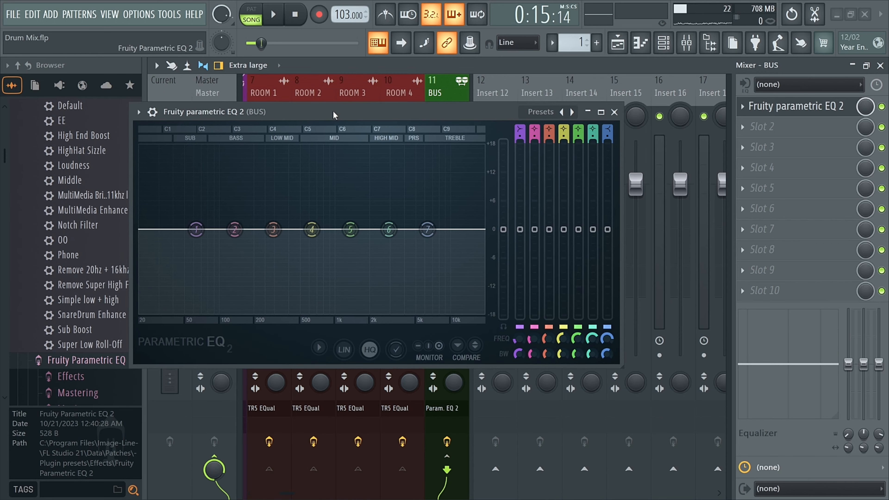
pyautogui.click(615, 112)
# Open the Fruity peak controller on the Bus track and raise its Peak Base knob.
pyautogui.hscroll(-6, 344, 92)
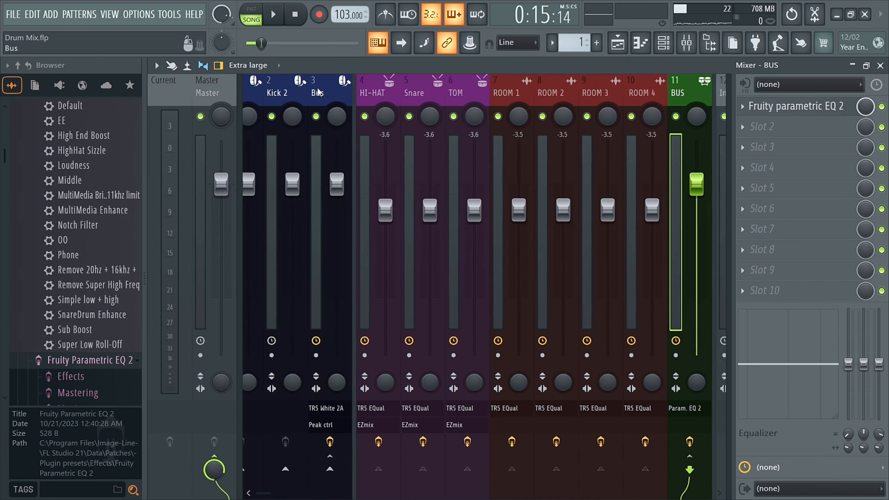
pyautogui.click(345, 93)
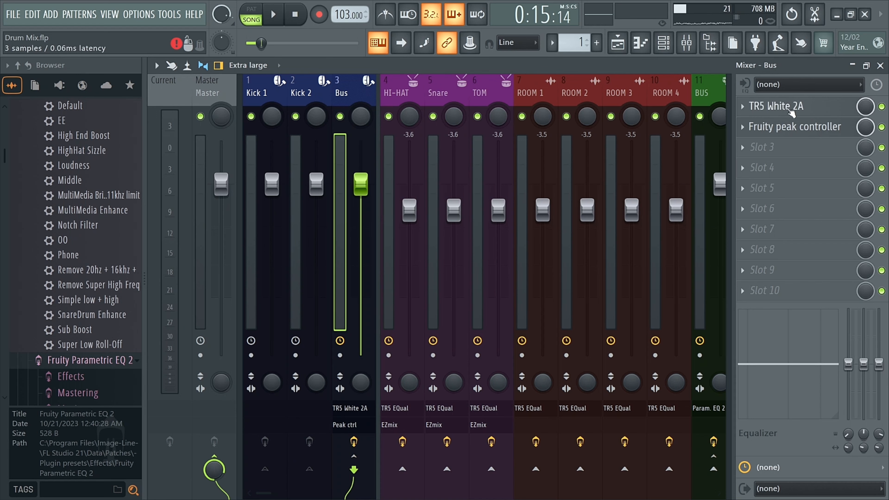
pyautogui.click(785, 131)
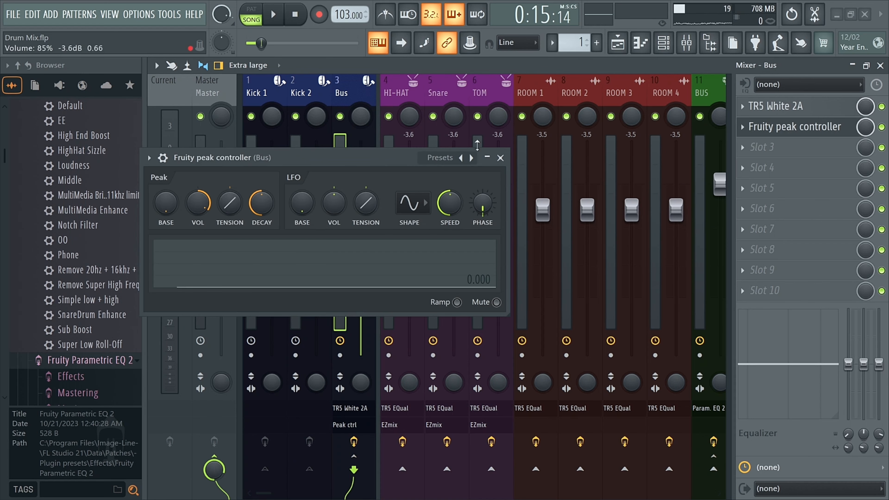
pyautogui.click(167, 210)
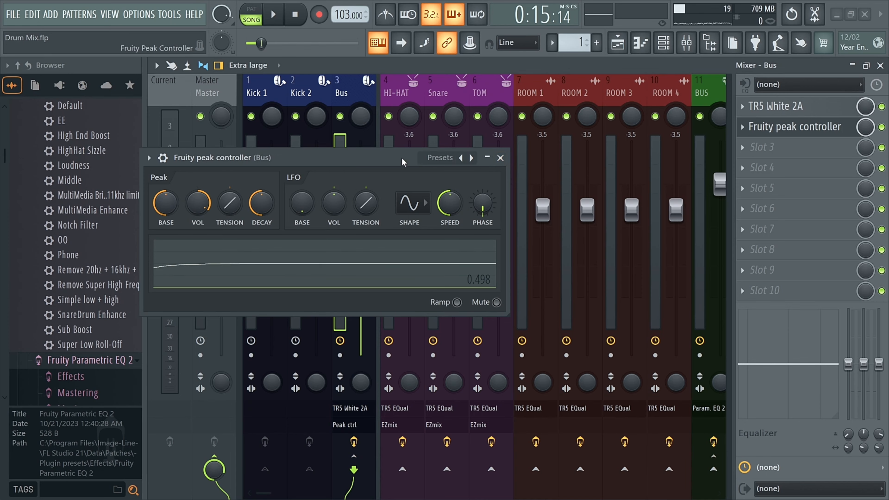
# Play the beat with the peak controller and BUS EQ windows side by side to watch band 1 ducking.
pyautogui.moveTo(414, 158); pyautogui.dragTo(274, 145)
pyautogui.scroll(-5, 447, 94)
pyautogui.click(446, 94)
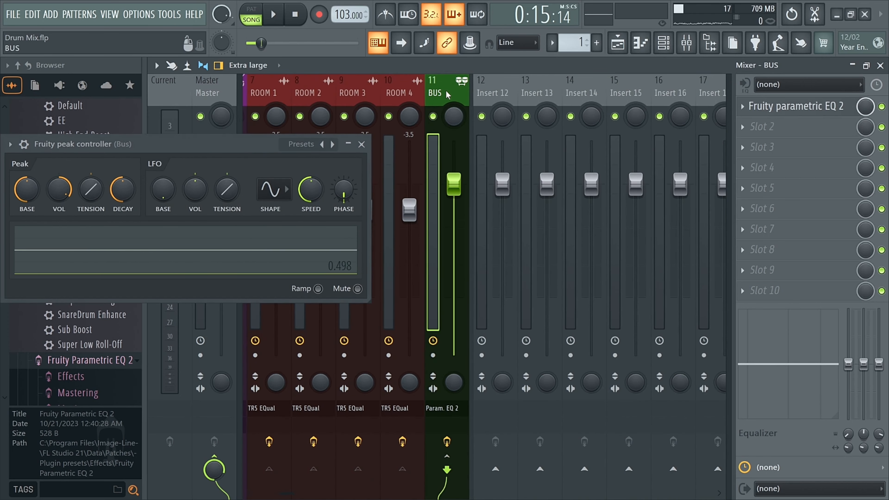
pyautogui.click(782, 107)
pyautogui.moveTo(356, 113); pyautogui.dragTo(489, 230)
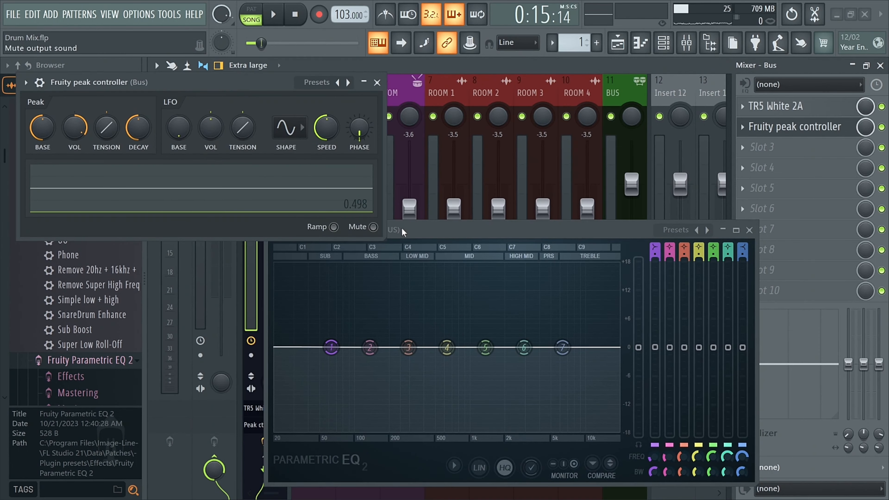
pyautogui.moveTo(432, 234); pyautogui.dragTo(457, 215)
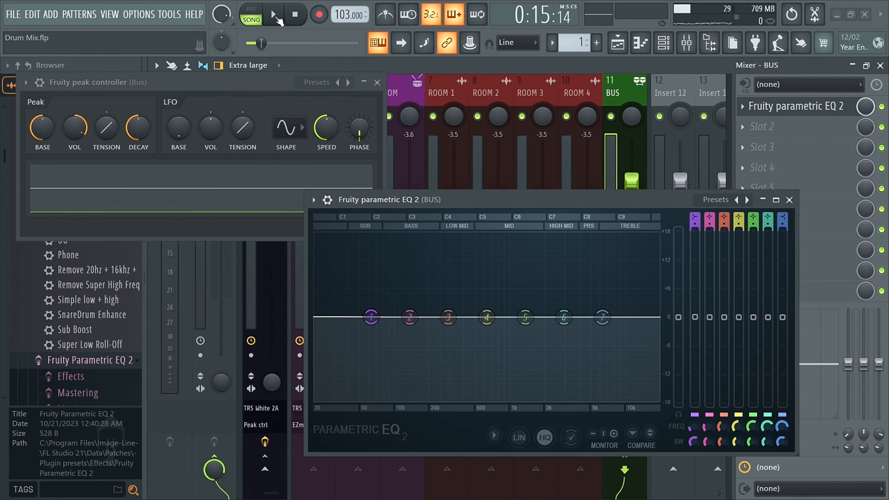
pyautogui.click(275, 16)
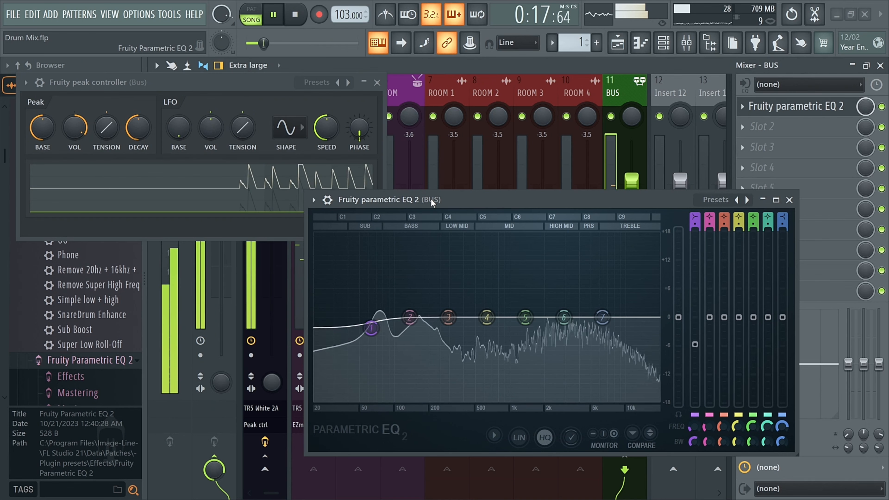
pyautogui.press('space')
pyautogui.moveTo(421, 192); pyautogui.dragTo(370, 159)
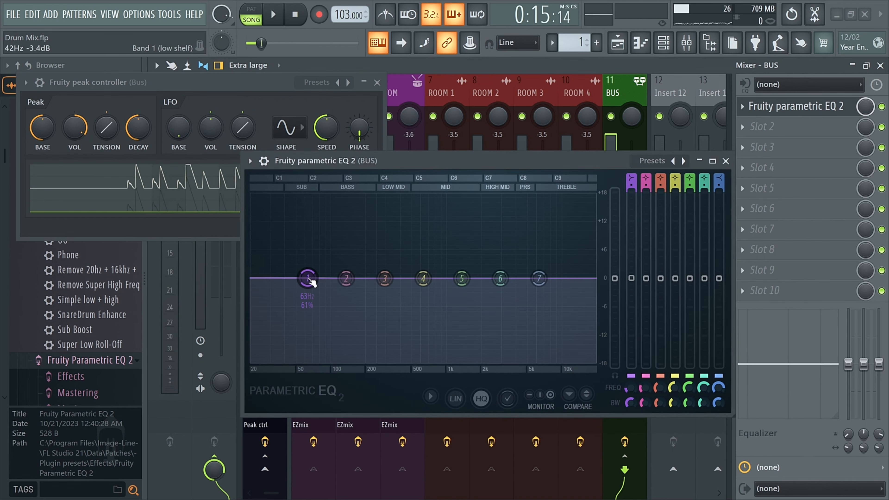
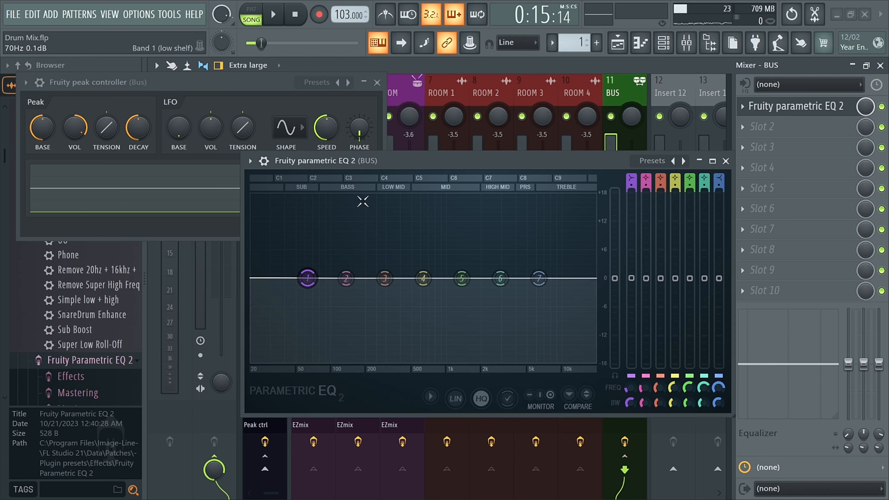
# Close the BUS EQ and play the beat with the Bus track's Fruity peak controller open to watch its peak response.
pyautogui.moveTo(419, 160); pyautogui.dragTo(334, 161)
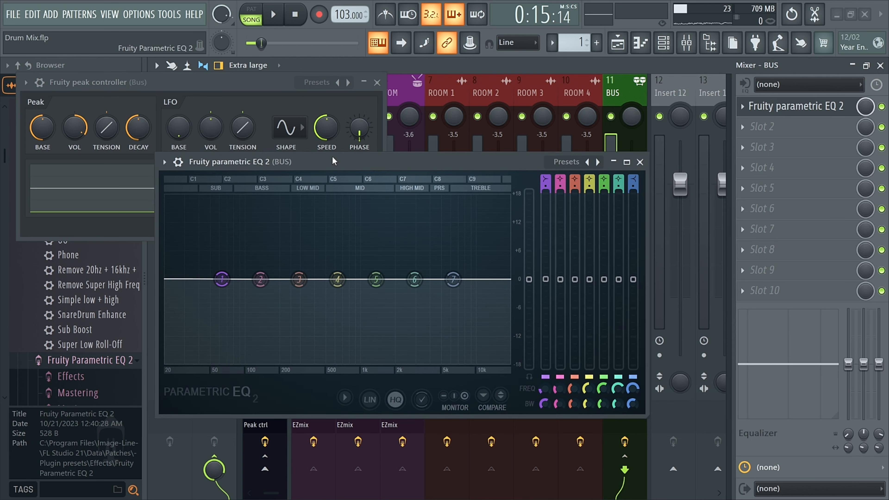
pyautogui.click(639, 162)
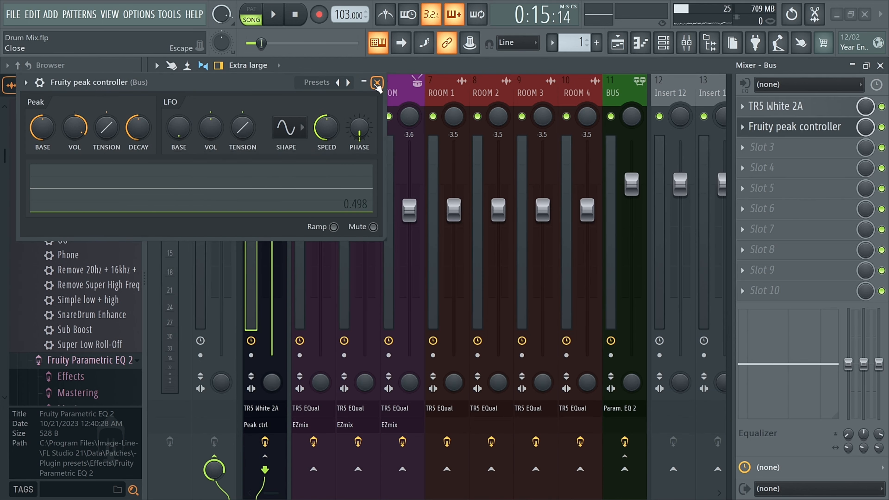
pyautogui.click(776, 127)
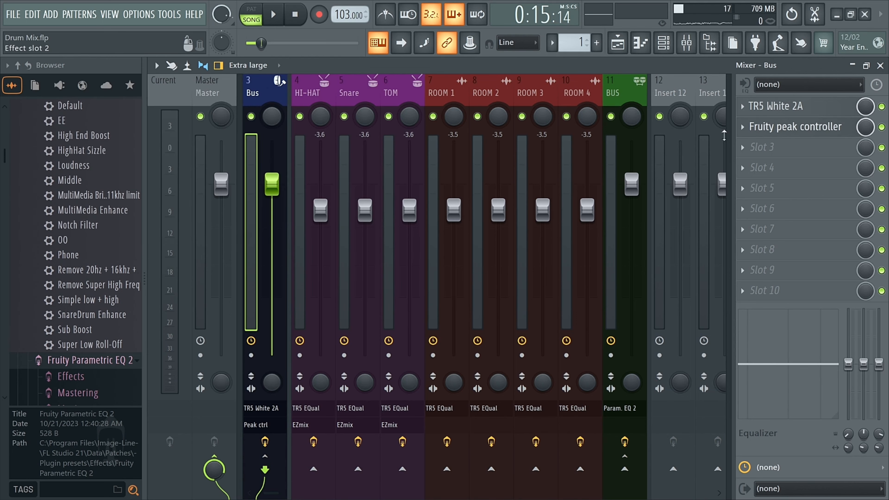
pyautogui.click(787, 127)
pyautogui.moveTo(225, 86); pyautogui.dragTo(454, 154)
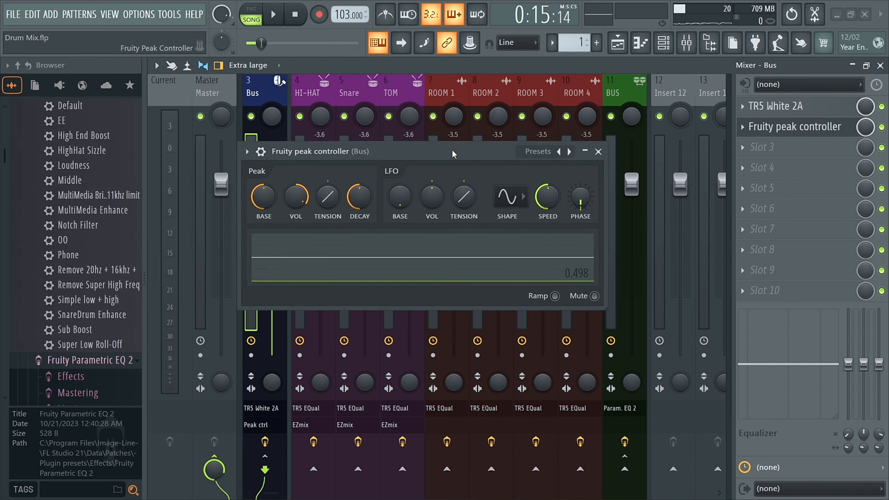
pyautogui.press('space')
pyautogui.press('space')
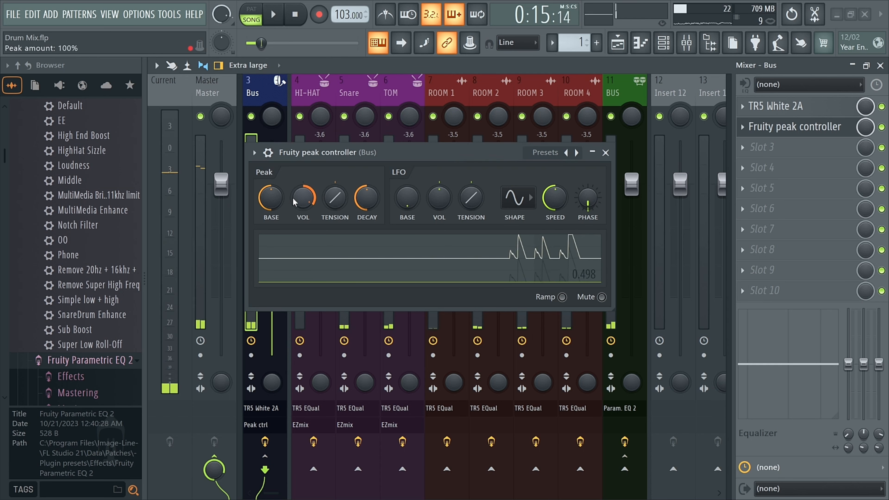
pyautogui.click(592, 152)
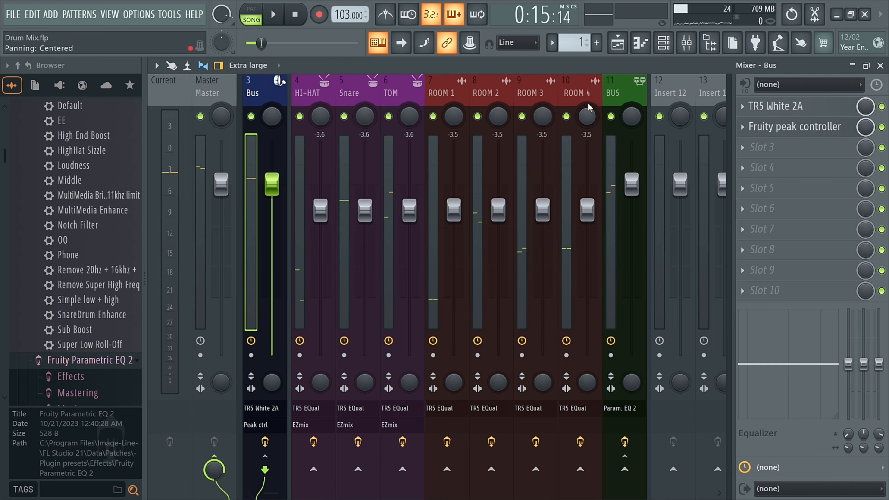
# Reopen the BUS track's parametric EQ and play the beat to watch band 1 ducking, then stop playback.
pyautogui.click(634, 92)
pyautogui.click(794, 106)
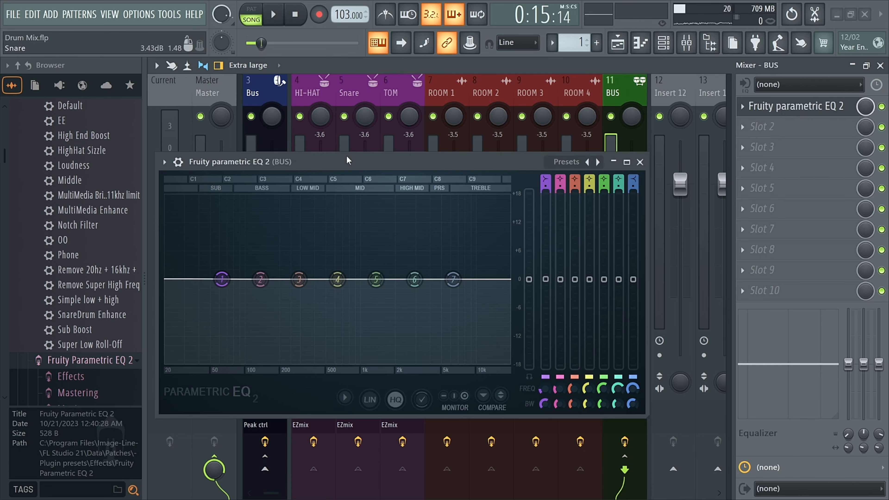
pyautogui.moveTo(348, 160); pyautogui.dragTo(285, 147)
pyautogui.scroll(2, 328, 85)
pyautogui.press('space')
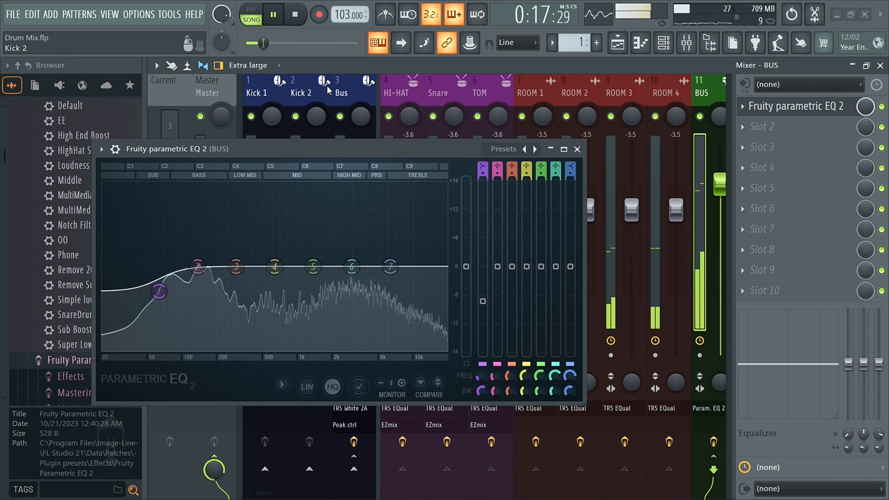
pyautogui.click(577, 149)
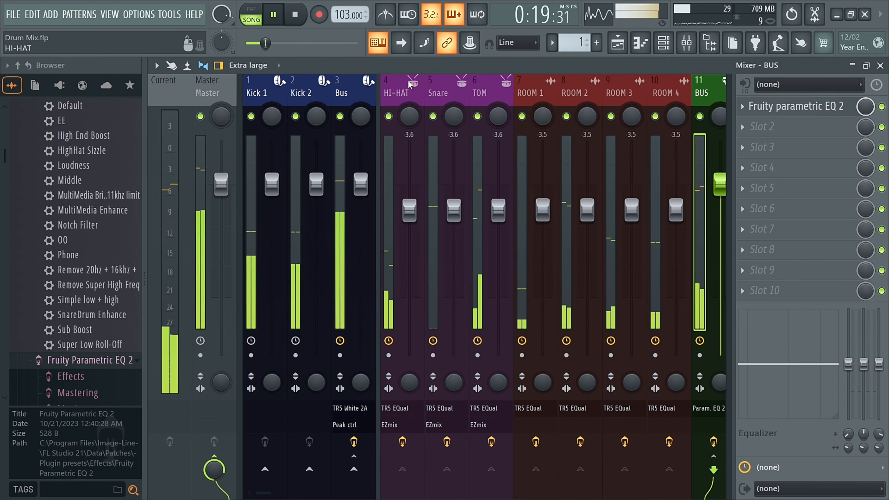
pyautogui.click(341, 93)
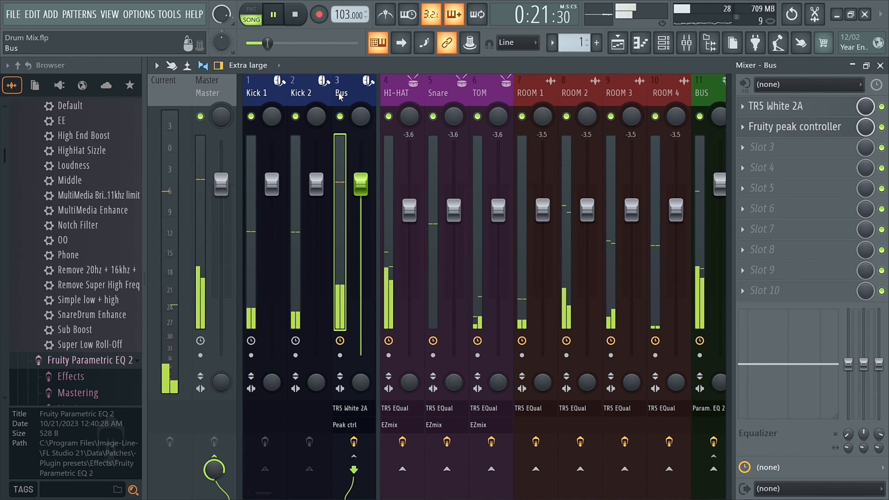
pyautogui.press('space')
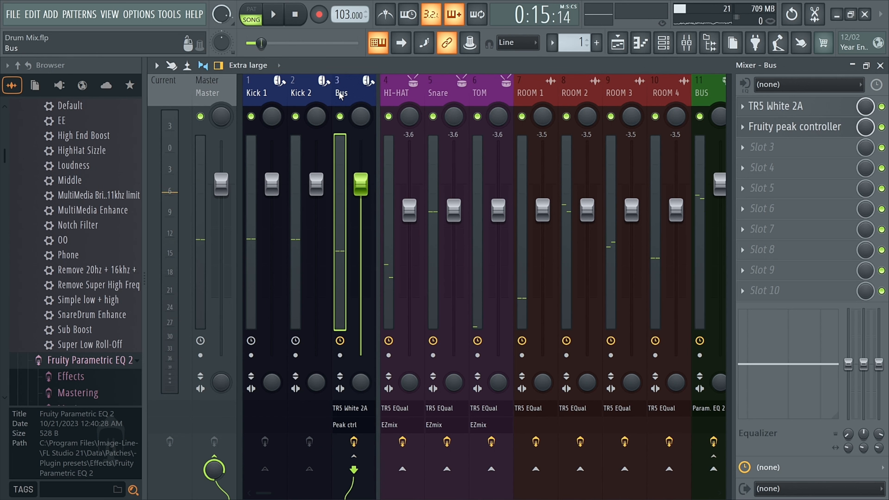
# Rename insert 12 to Sub - Master and give it a dark purple colour.
pyautogui.click(623, 94)
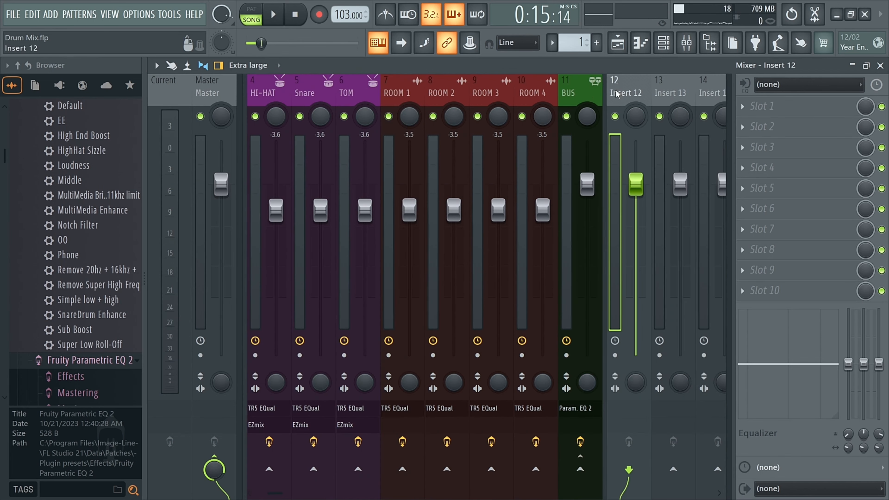
pyautogui.click(569, 94)
pyautogui.scroll(-3, 560, 96)
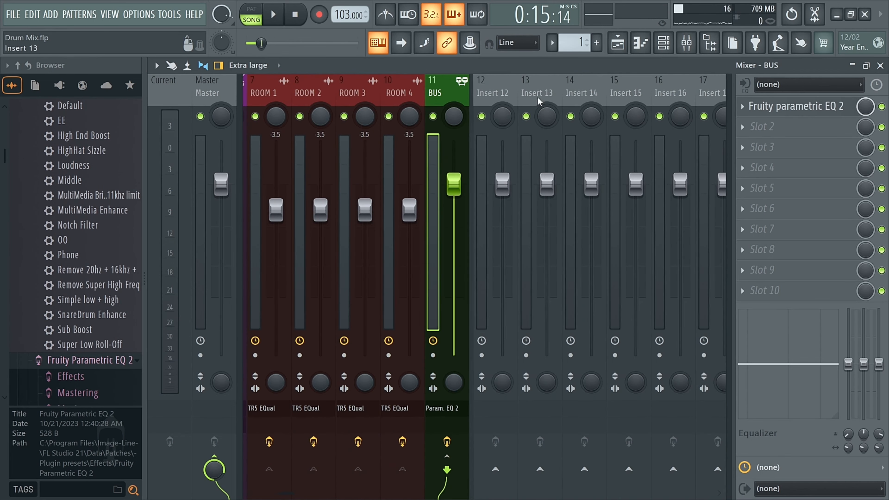
pyautogui.click(490, 93)
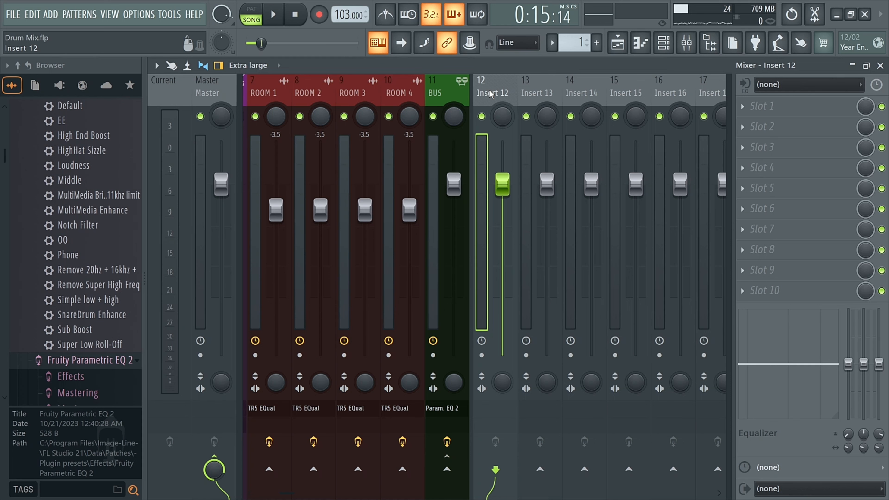
pyautogui.doubleClick(490, 93)
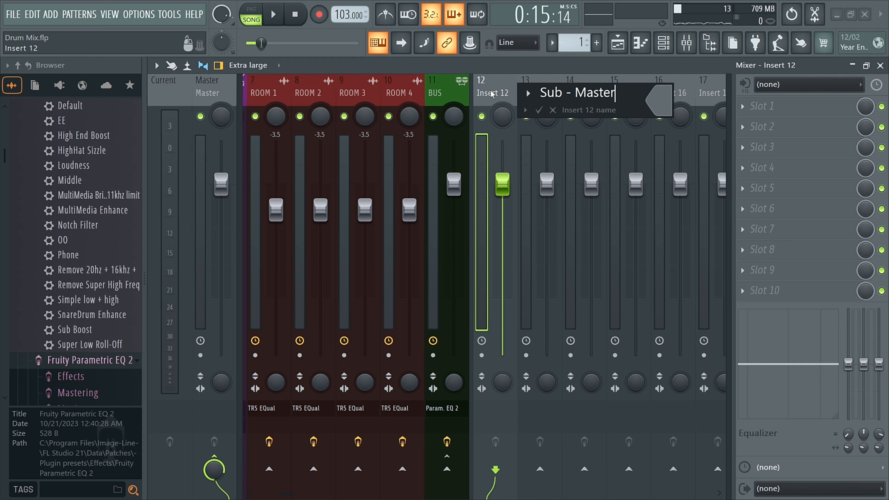
pyautogui.click(658, 101)
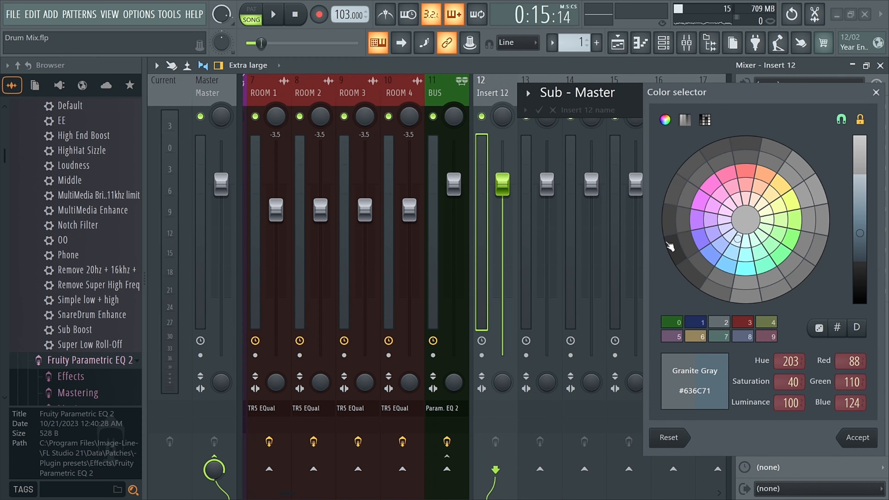
pyautogui.click(702, 328)
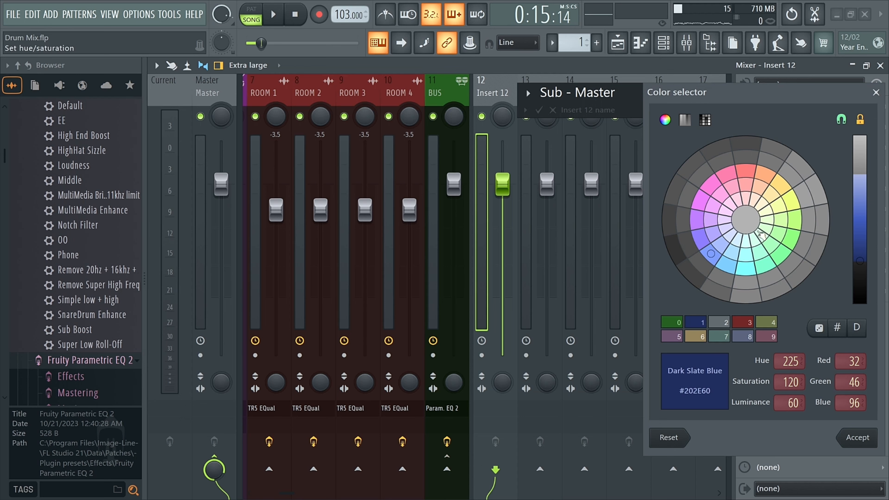
pyautogui.click(698, 220)
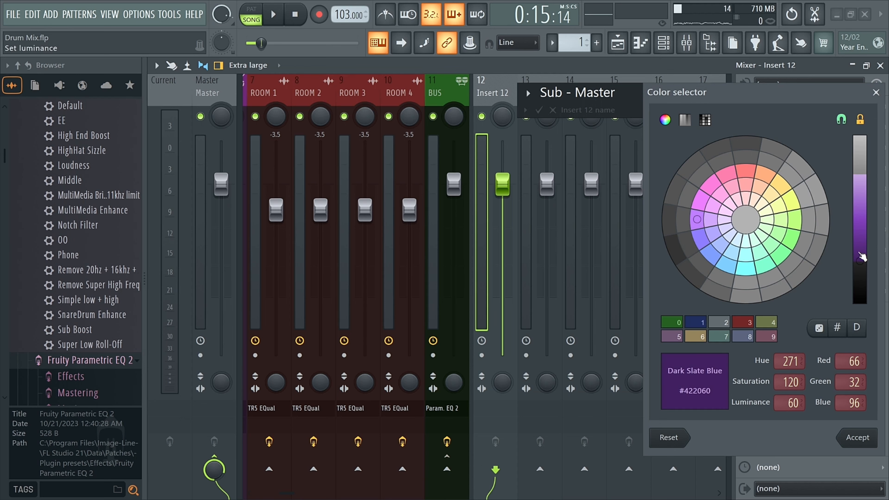
pyautogui.press('Return')
# Dock the Sub - Master track to the right side of the mixer.
pyautogui.rightClick(490, 95)
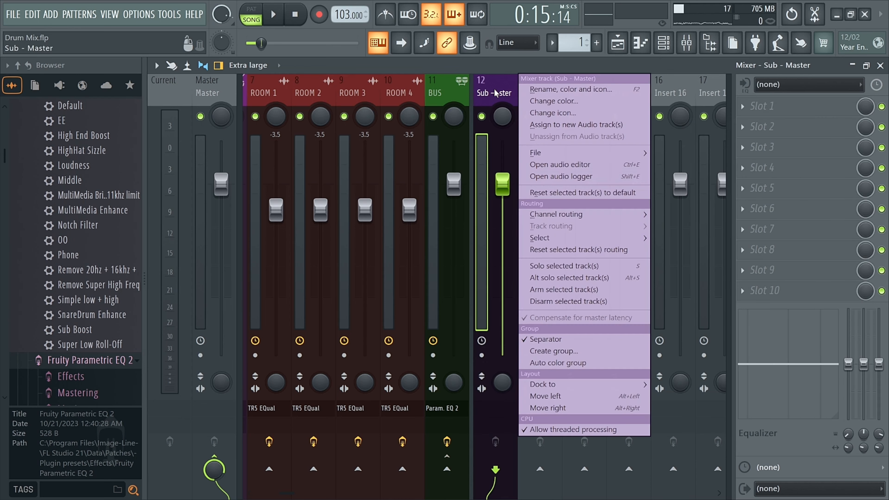
pyautogui.moveTo(542, 385)
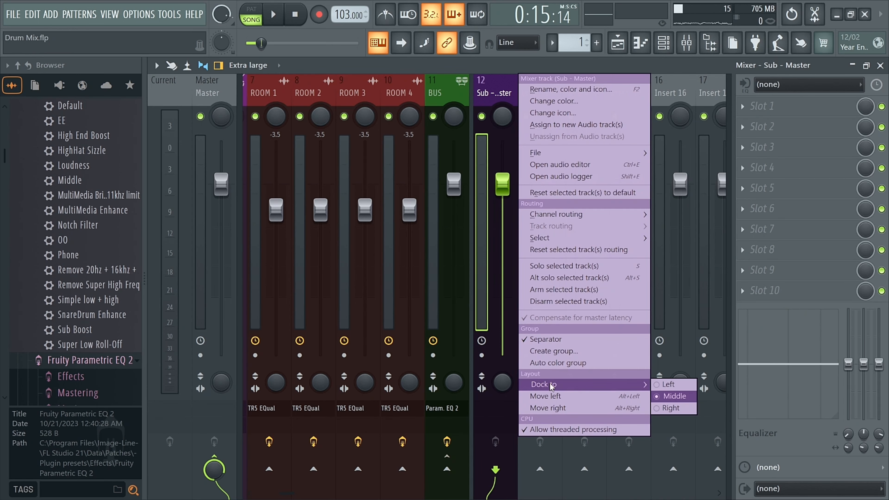
pyautogui.click(677, 409)
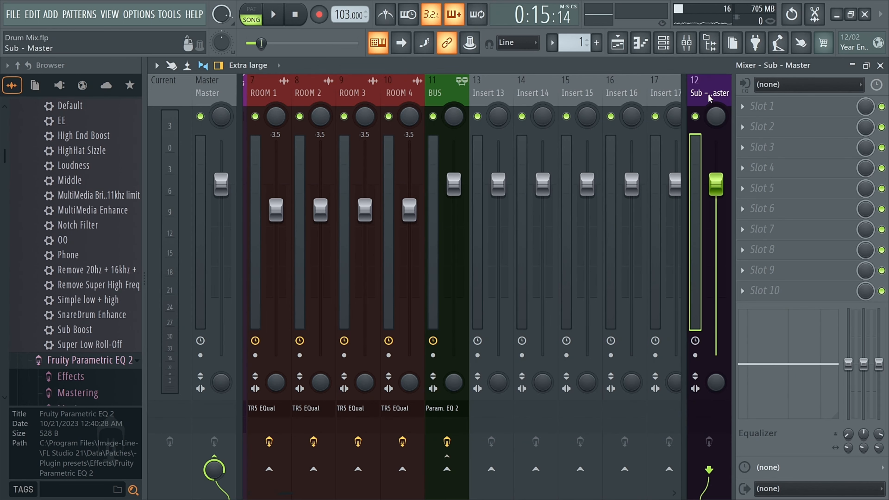
# Give the Master track the purple preset colour from the colour selector.
pyautogui.doubleClick(227, 95)
pyautogui.click(378, 107)
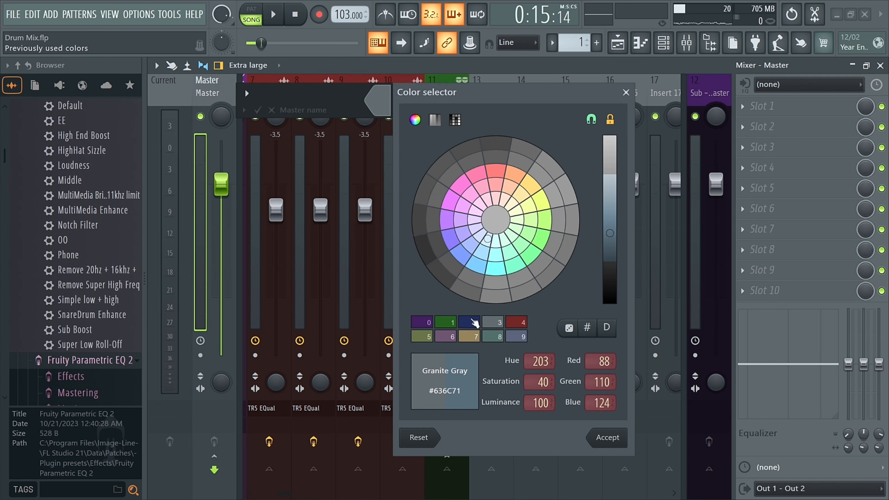
pyautogui.click(424, 326)
pyautogui.press('Return')
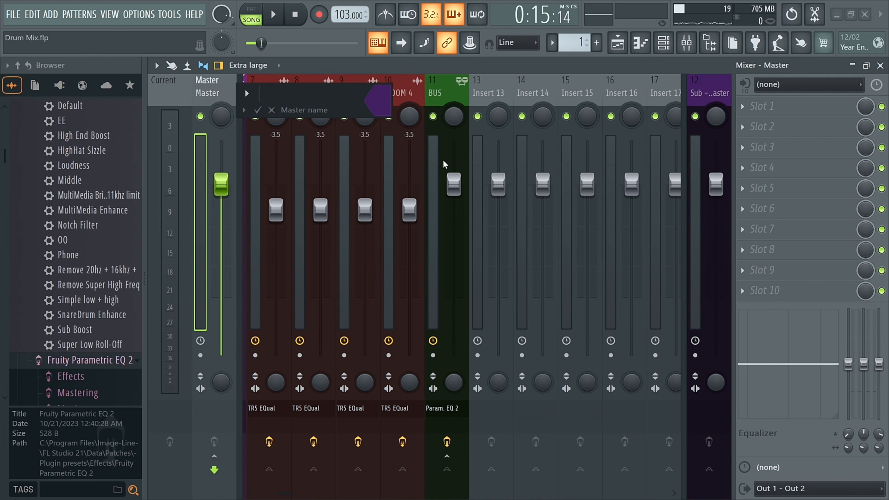
pyautogui.press('Return')
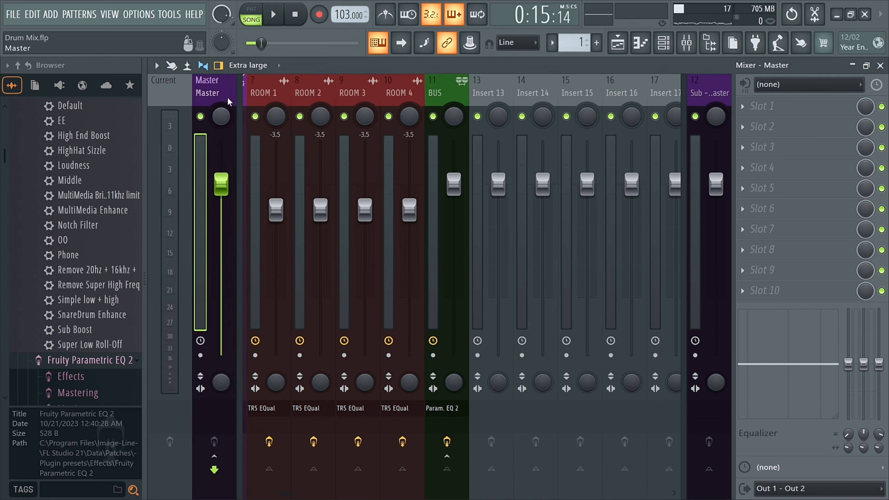
# Route the Bus track (insert 3) only to the Sub - Master track.
pyautogui.click(716, 93)
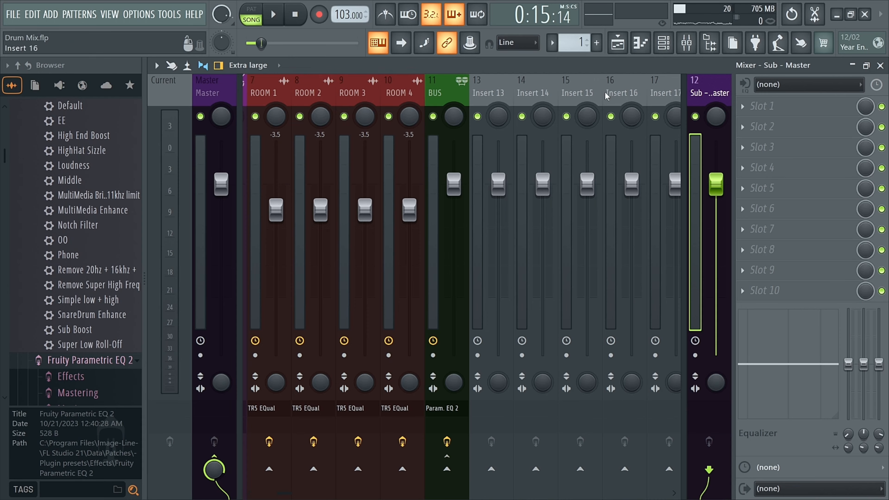
pyautogui.scroll(6, 491, 94)
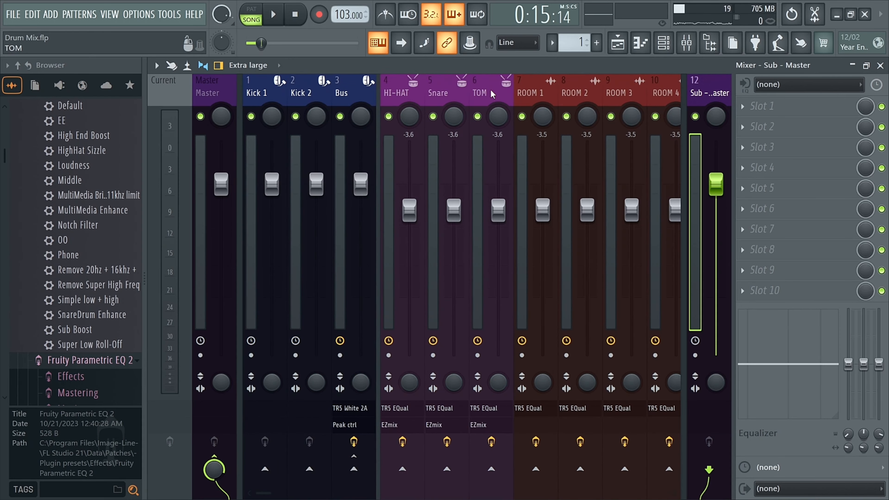
pyautogui.click(345, 95)
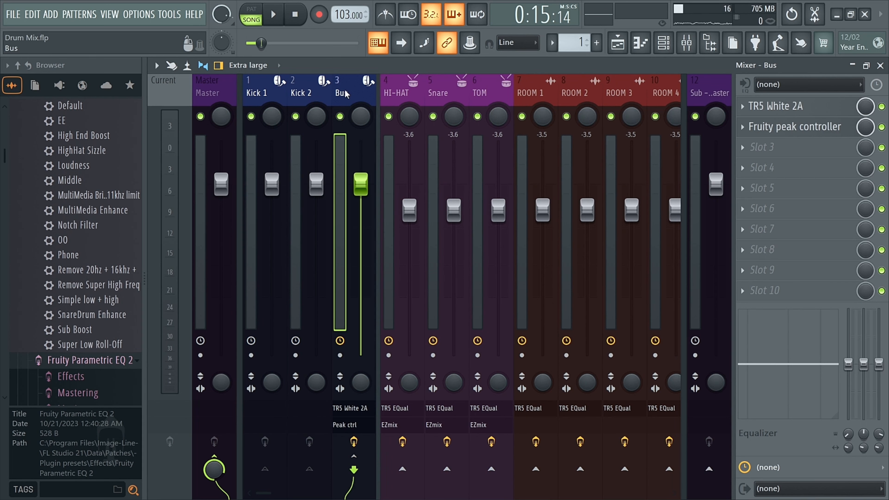
pyautogui.rightClick(708, 469)
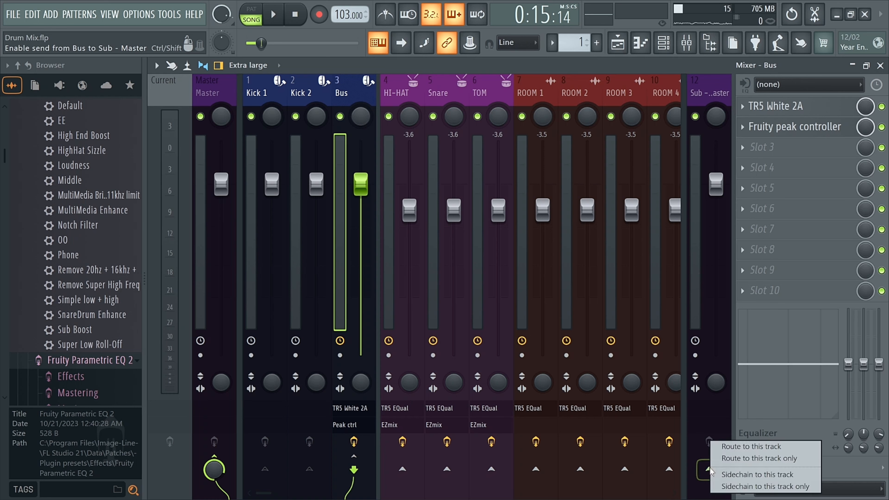
pyautogui.click(773, 459)
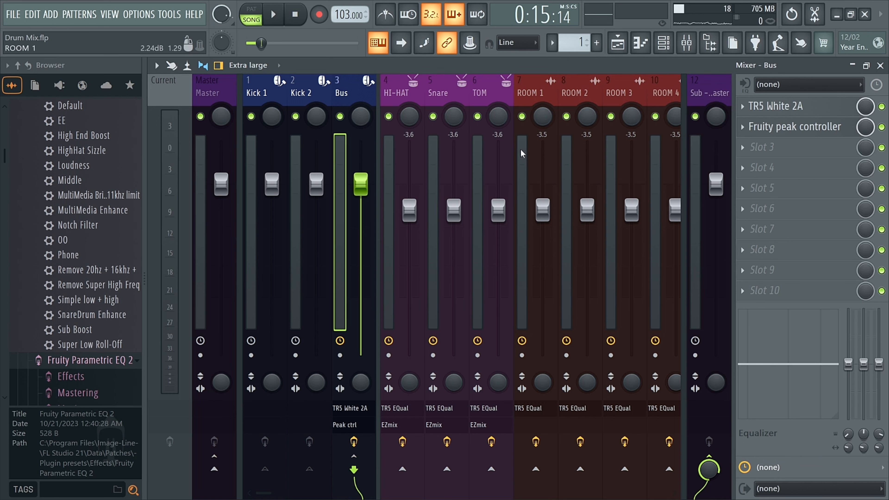
# Route the BUS track (insert 11) only to the Sub - Master track.
pyautogui.scroll(-6, 521, 87)
pyautogui.click(449, 93)
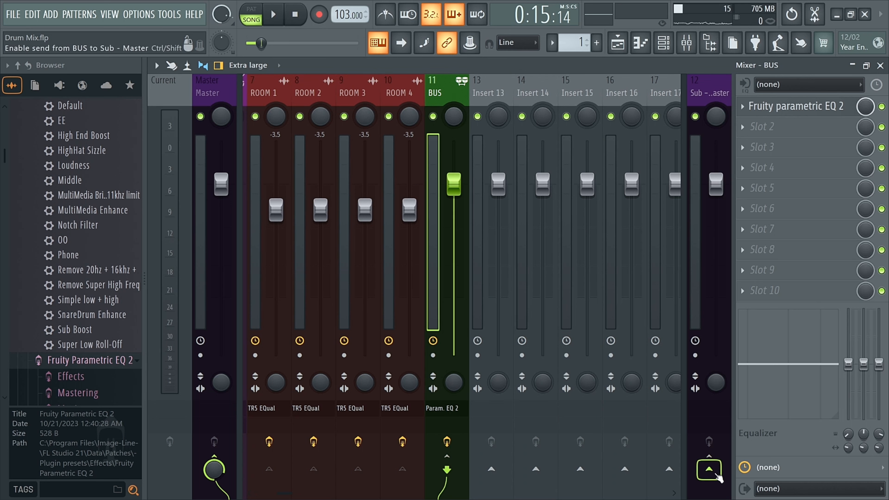
pyautogui.rightClick(709, 469)
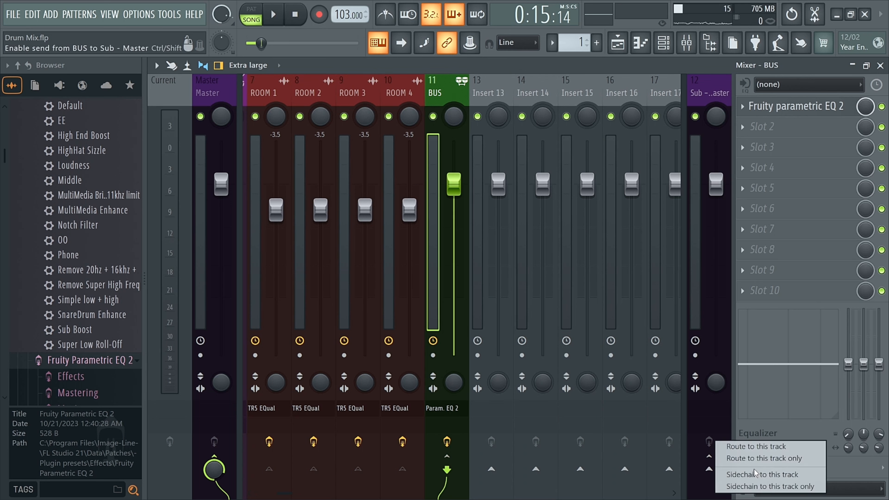
pyautogui.click(777, 459)
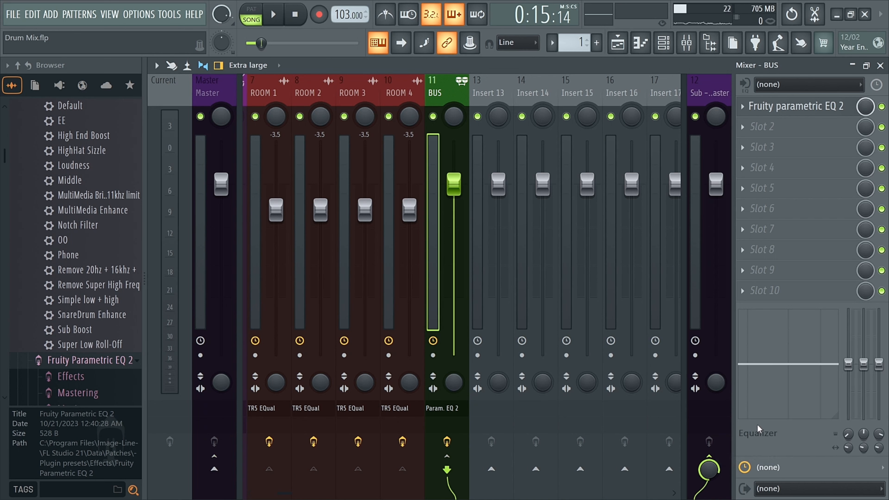
# Reset the HI-HAT and Snare volume faders to their default level.
pyautogui.click(709, 93)
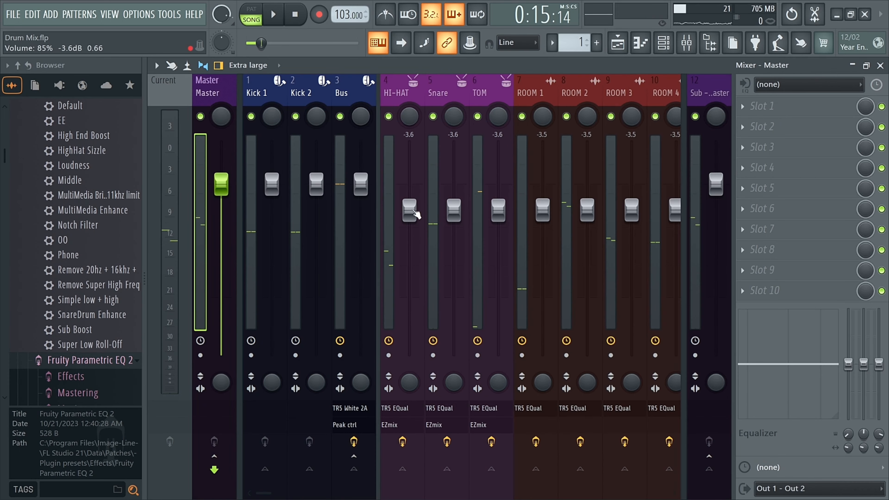
pyautogui.rightClick(410, 211)
pyautogui.click(423, 218)
pyautogui.rightClick(454, 210)
pyautogui.click(471, 215)
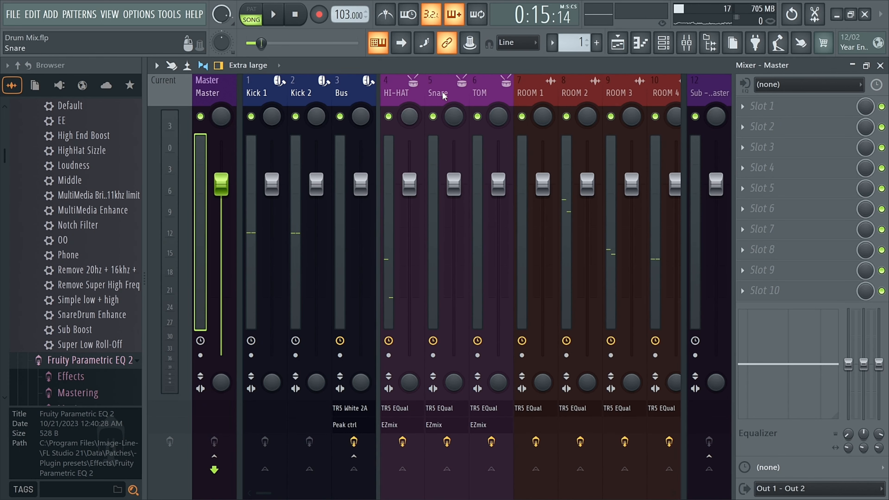
# Load Virtual Tape Machines into the Sub - Master track's first effect slot, audition it, and close its window.
pyautogui.scroll(-3, 448, 89)
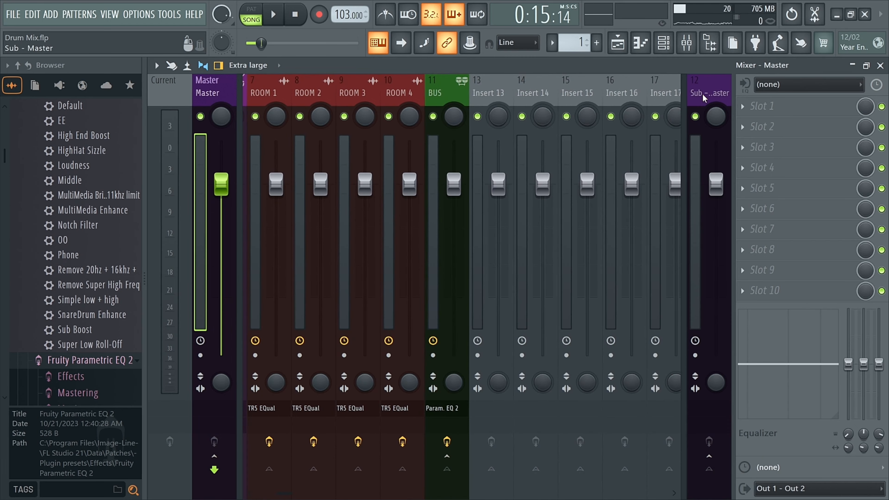
pyautogui.click(710, 101)
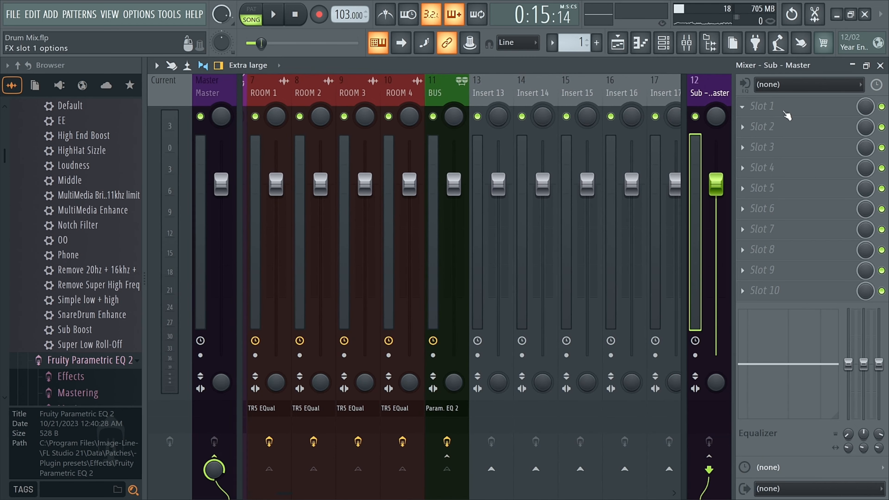
pyautogui.middleClick(767, 109)
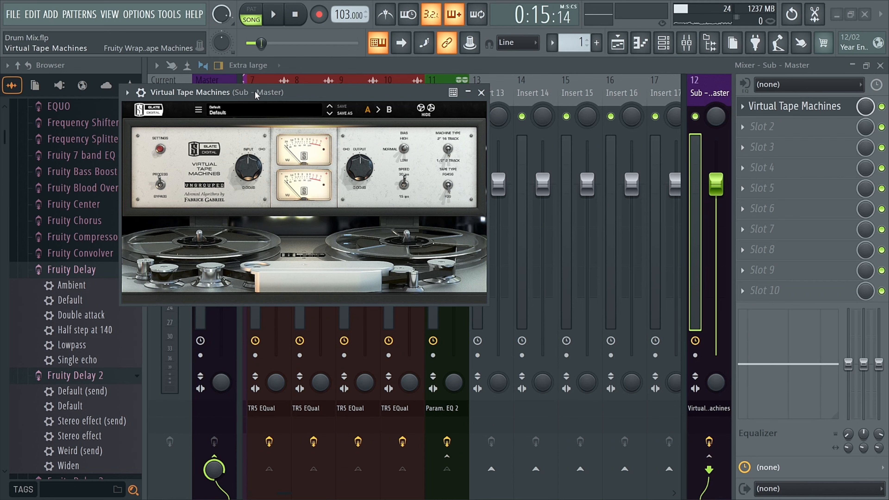
pyautogui.moveTo(255, 91); pyautogui.dragTo(408, 111)
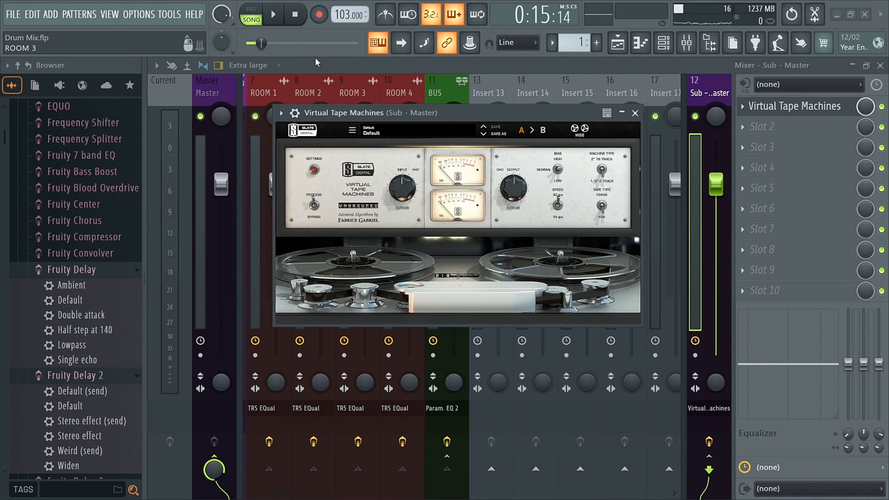
pyautogui.press('space')
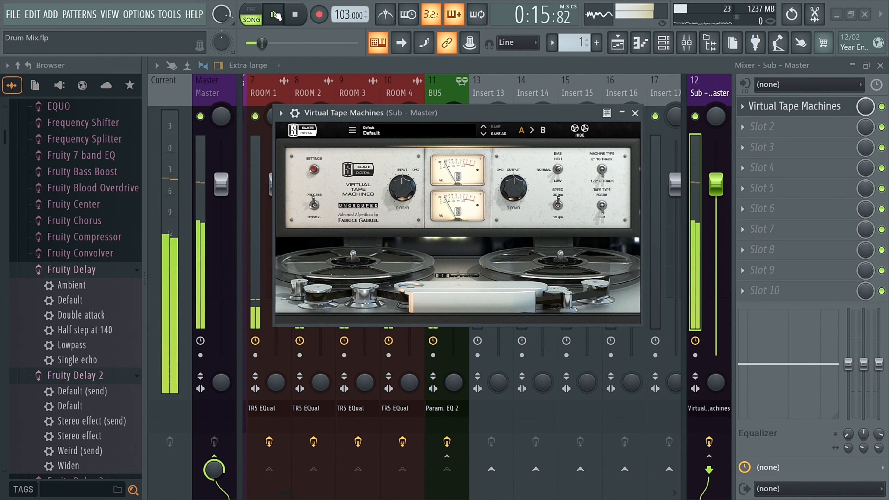
pyautogui.press('space')
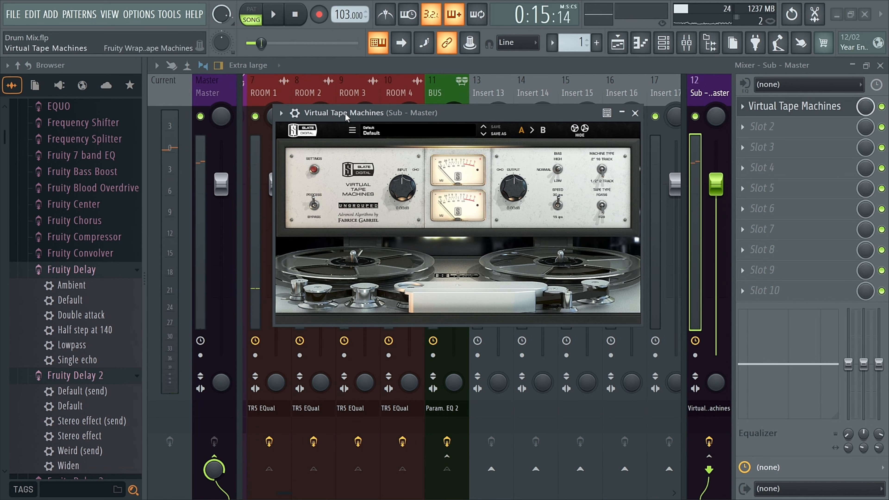
pyautogui.click(635, 112)
# Play the beat while switching the Sub - Master track's route to Master off and back on to compare.
pyautogui.press('XF86AudioLowerVolume')
pyautogui.press('XF86AudioLowerVolume')
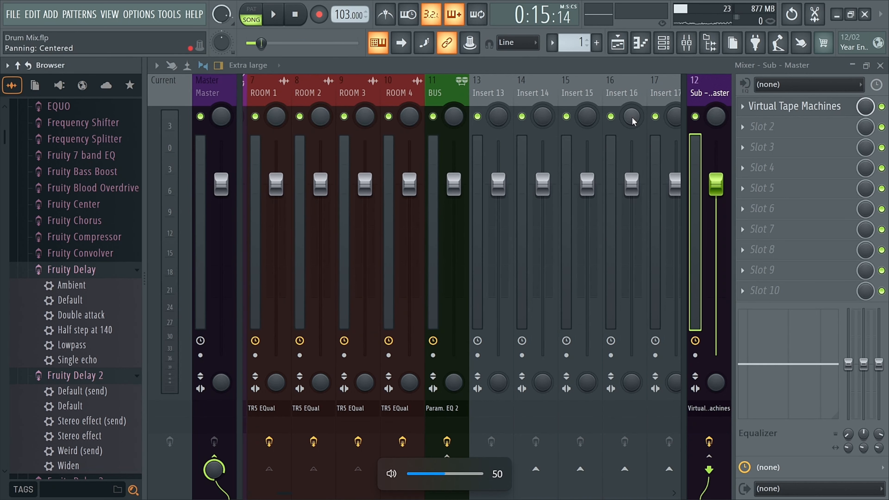
pyautogui.click(231, 98)
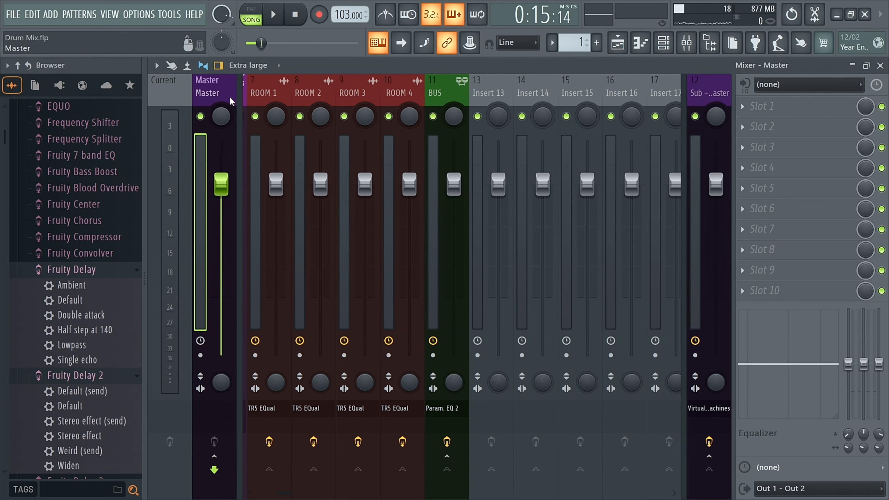
pyautogui.scroll(6, 287, 80)
pyautogui.press('space')
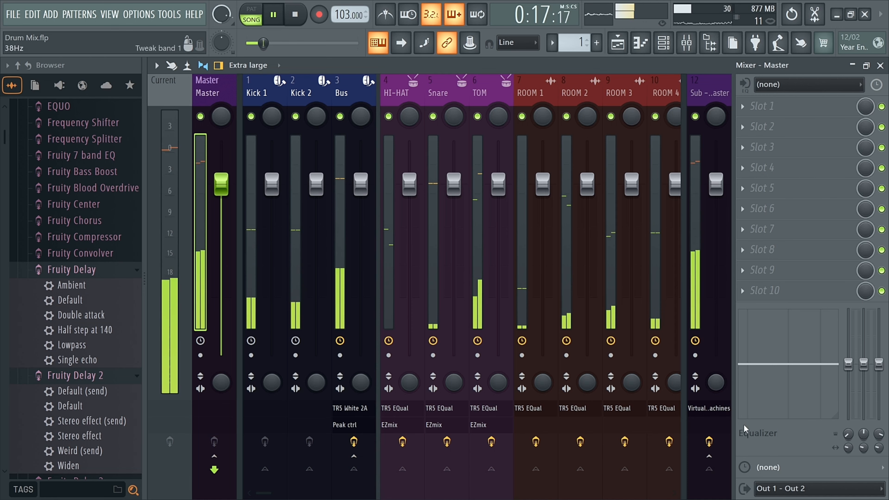
pyautogui.press('space')
pyautogui.click(720, 448)
pyautogui.press('space')
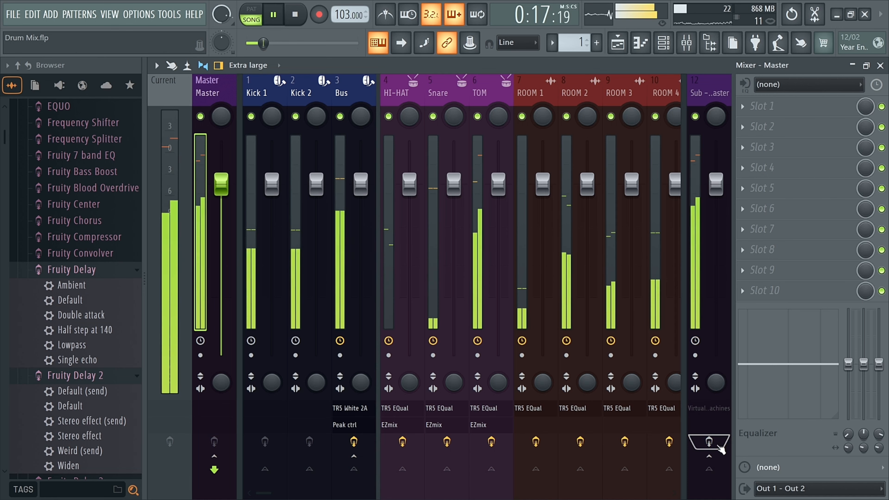
pyautogui.click(719, 448)
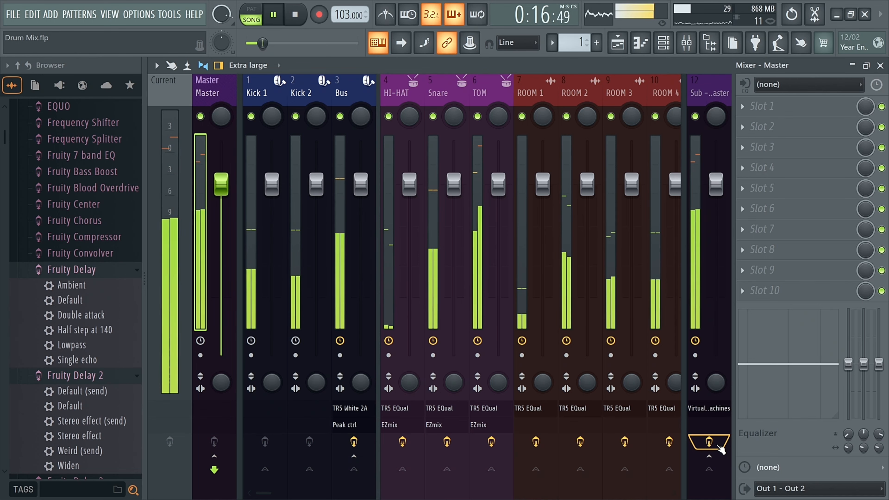
pyautogui.press('space')
# Turn down the ROOM and Snare channel volumes in the Channel Rack while playing the beat, then close it.
pyautogui.click(407, 91)
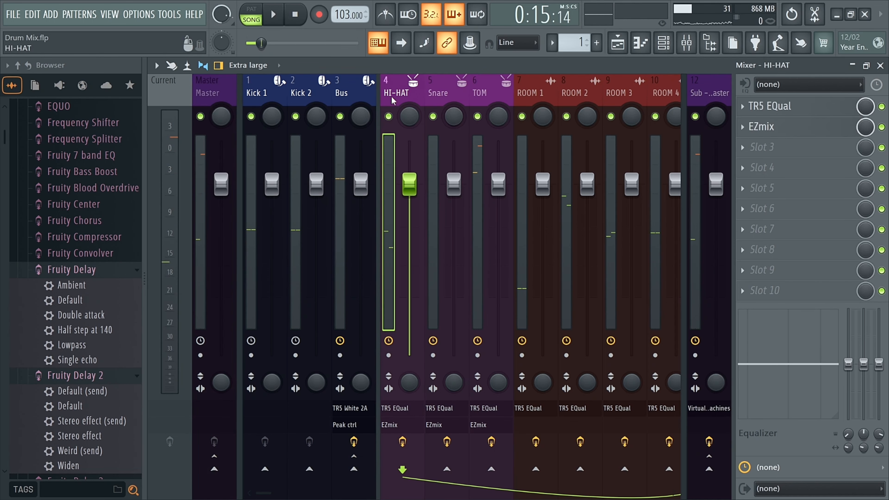
pyautogui.hscroll(3, 546, 94)
pyautogui.click(552, 95)
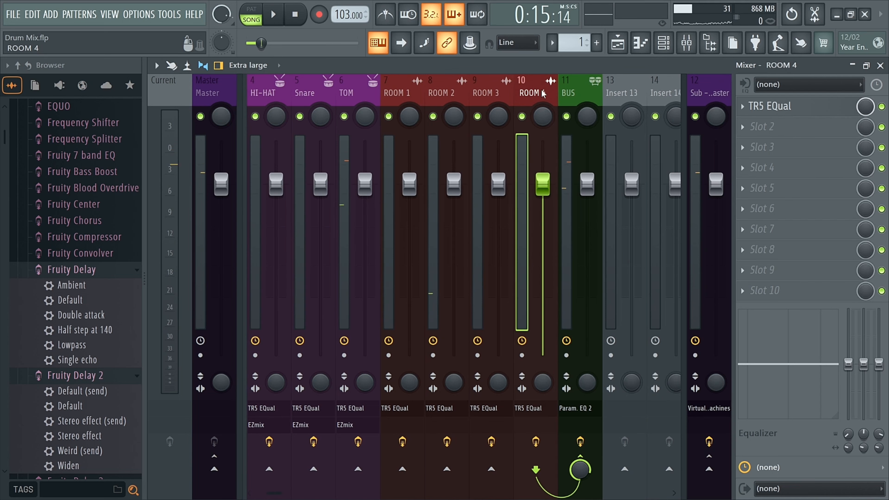
pyautogui.hscroll(-3, 553, 96)
pyautogui.click(663, 42)
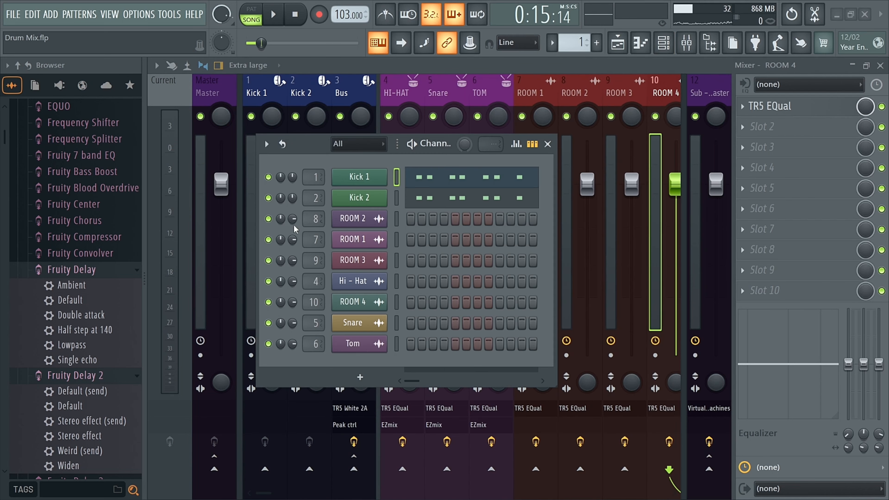
pyautogui.scroll(-2, 292, 219)
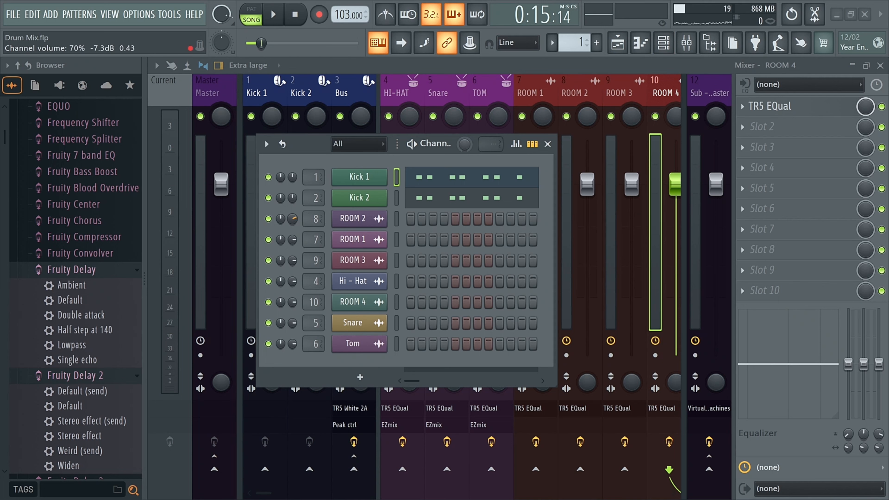
pyautogui.scroll(-10, 292, 239)
pyautogui.moveTo(293, 260); pyautogui.dragTo(293, 266)
pyautogui.scroll(5, 292, 281)
pyautogui.scroll(5, 292, 302)
pyautogui.scroll(-2, 292, 302)
pyautogui.scroll(-2, 292, 302)
pyautogui.moveTo(293, 325); pyautogui.dragTo(293, 335)
pyautogui.press('space')
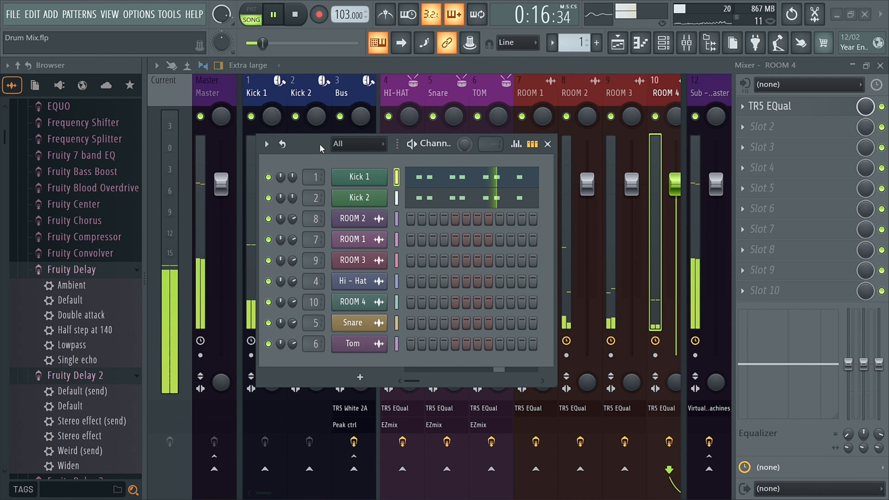
pyautogui.click(548, 143)
# Load Youlean Loudness Meter 2 into the Master track's first effect slot.
pyautogui.click(210, 93)
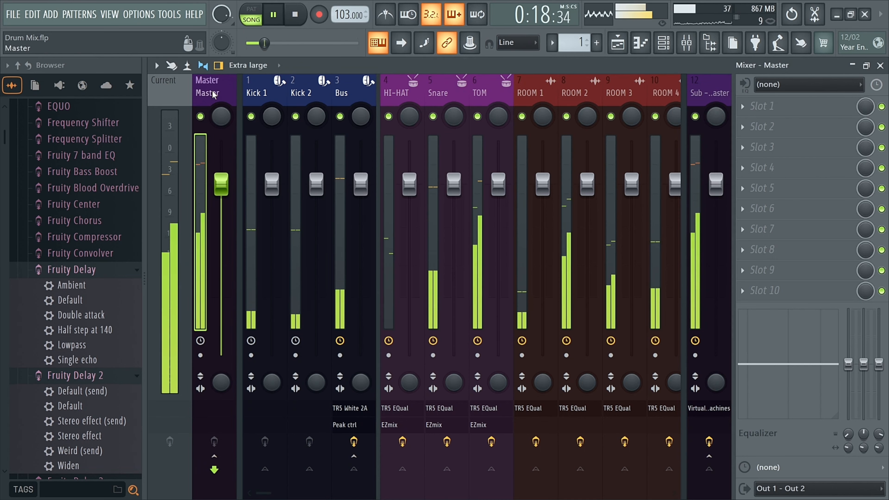
pyautogui.press('space')
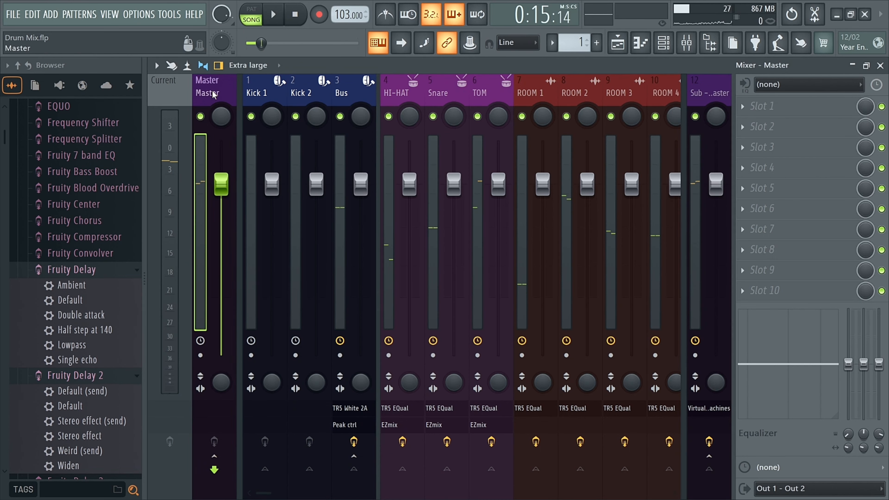
pyautogui.middleClick(772, 108)
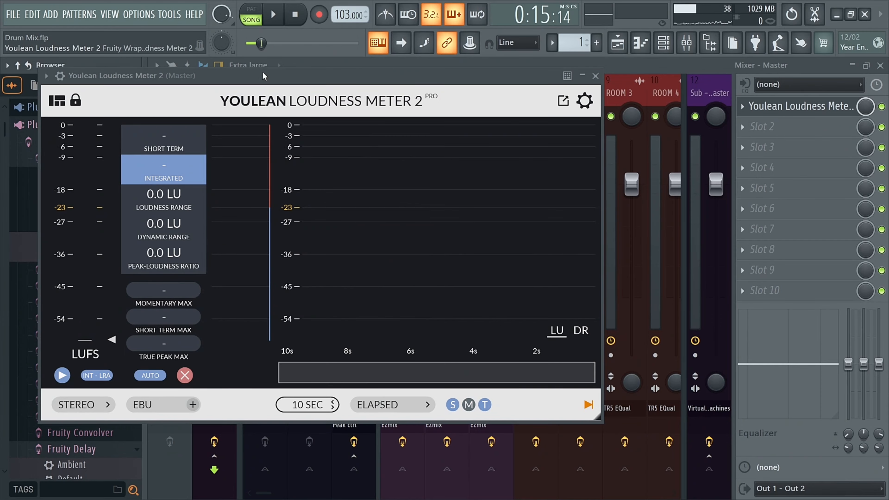
pyautogui.moveTo(262, 76); pyautogui.dragTo(522, 84)
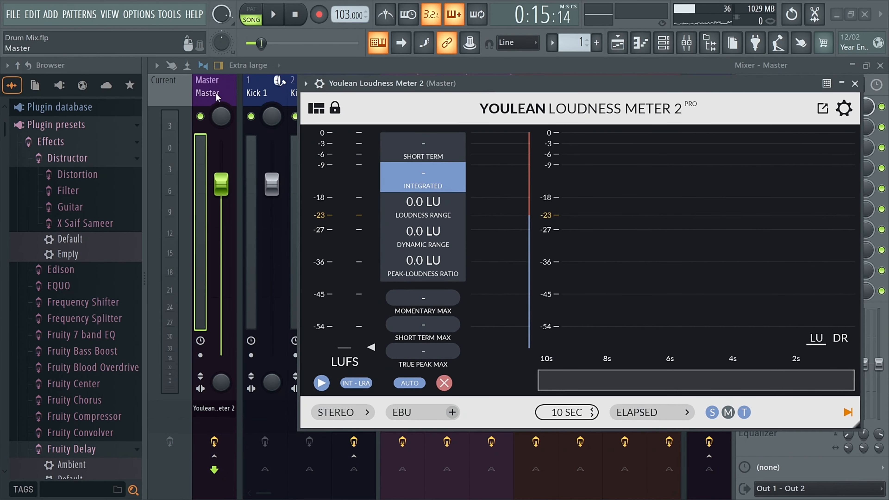
pyautogui.press('space')
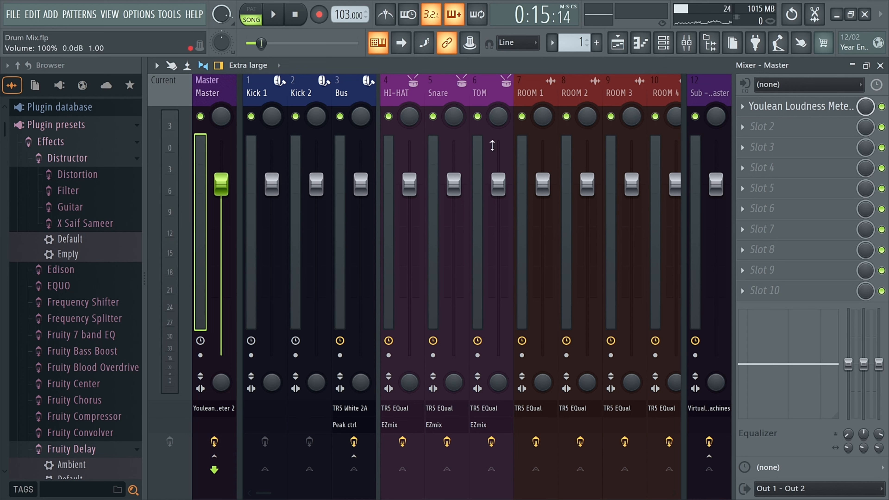
# Search for and add Virtual Mix Rack to the Sub - Master track's second effect slot.
pyautogui.click(716, 116)
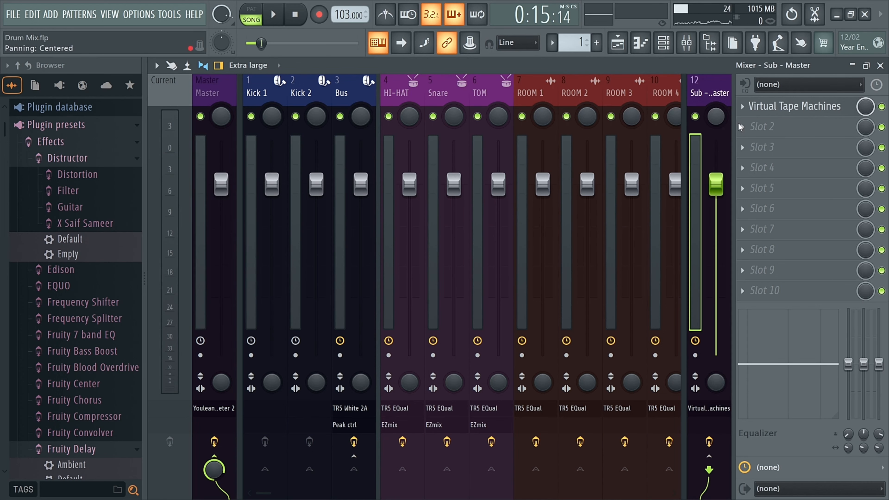
pyautogui.middleClick(774, 126)
pyautogui.write('v')
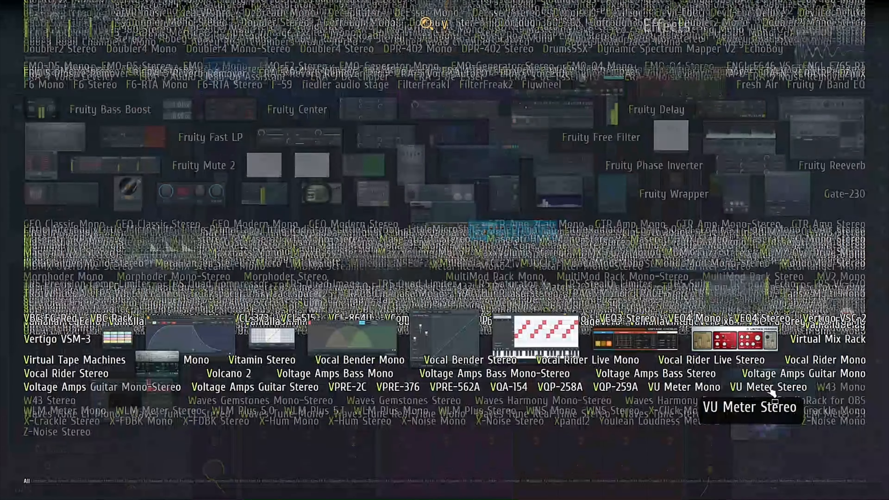
pyautogui.write('ir')
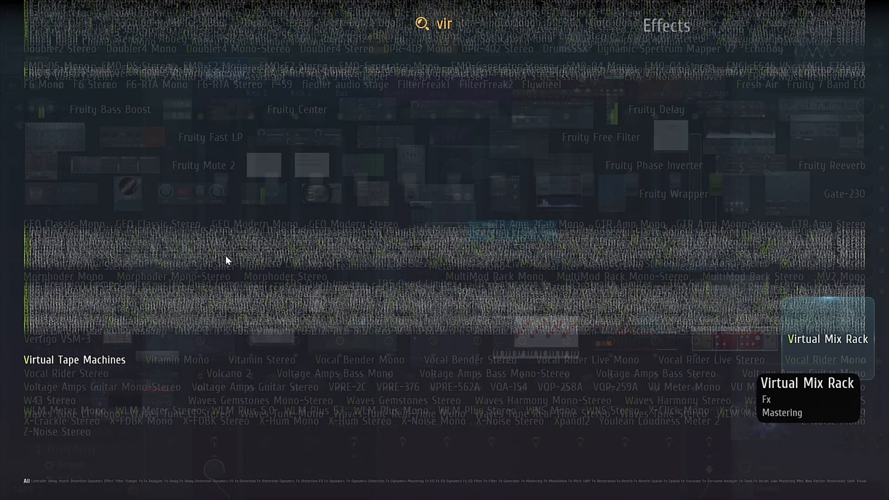
pyautogui.press('Return')
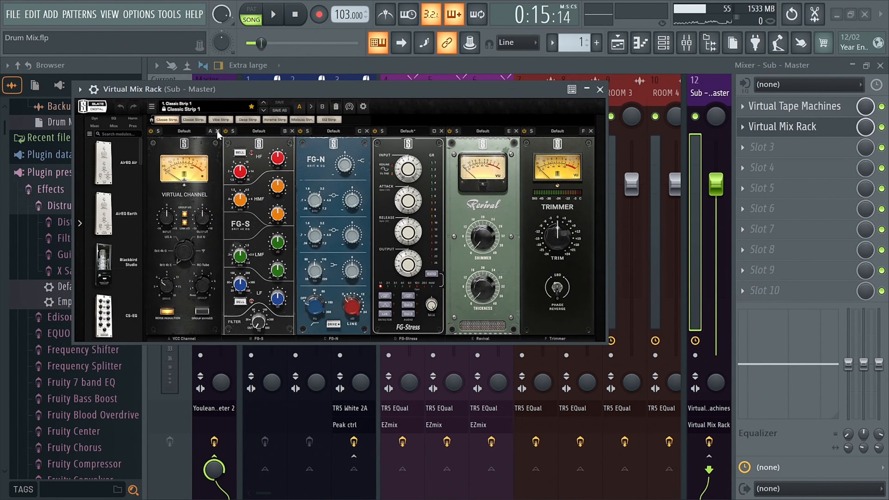
# Remove every module from the Virtual Mix Rack except the Trimmer.
pyautogui.click(218, 131)
pyautogui.click(217, 131)
pyautogui.click(218, 131)
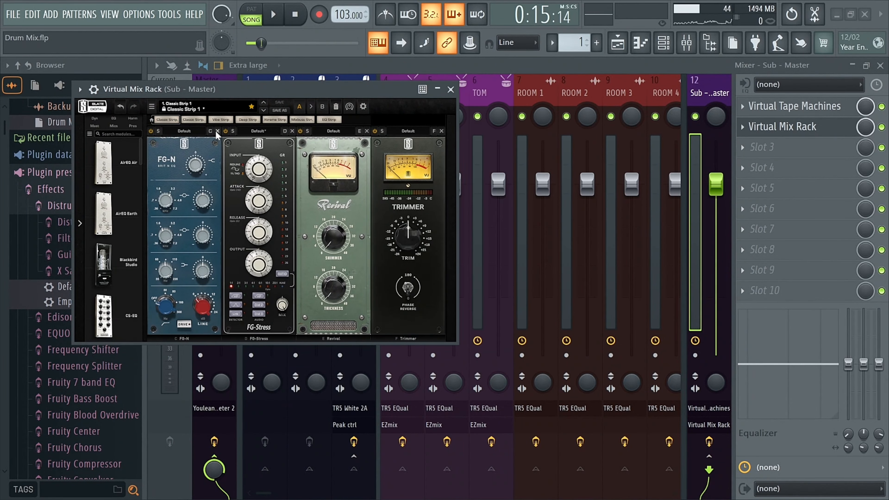
pyautogui.click(217, 131)
pyautogui.click(217, 131)
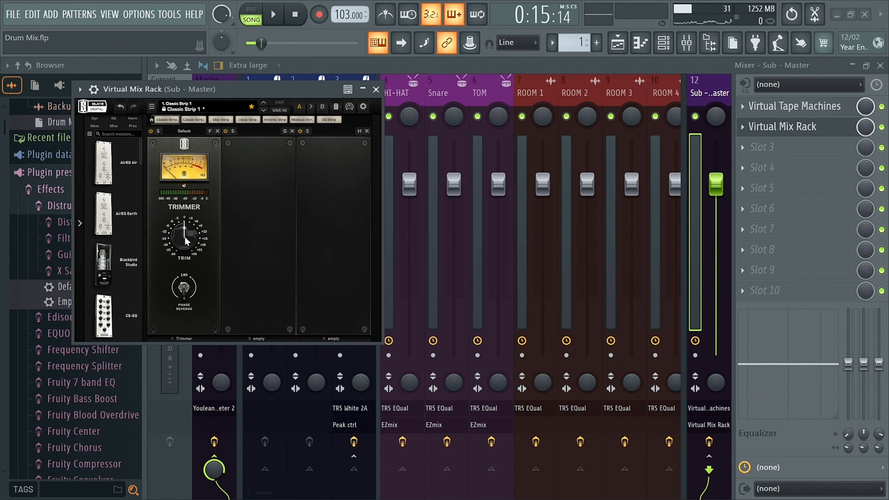
pyautogui.moveTo(188, 242)
pyautogui.press('Return')
pyautogui.moveTo(271, 89); pyautogui.dragTo(483, 106)
# Reset the Trimmer's trim knob to its default and play the beat to listen.
pyautogui.press('space')
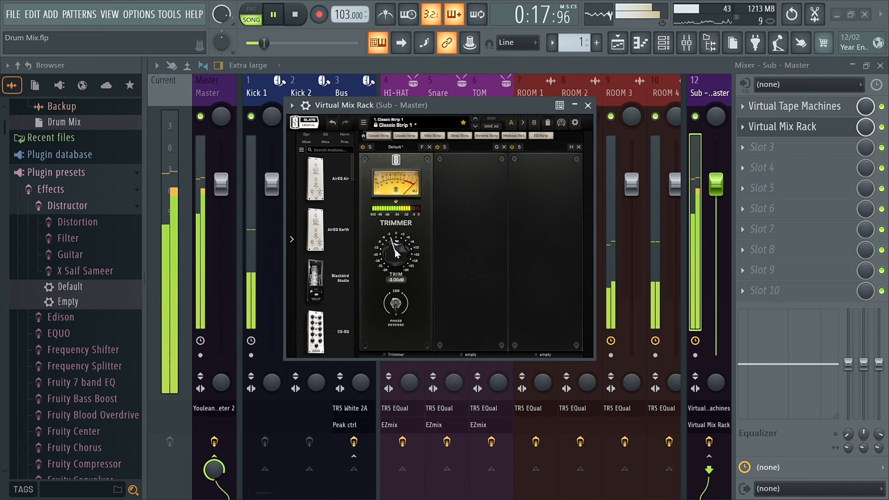
pyautogui.press('space')
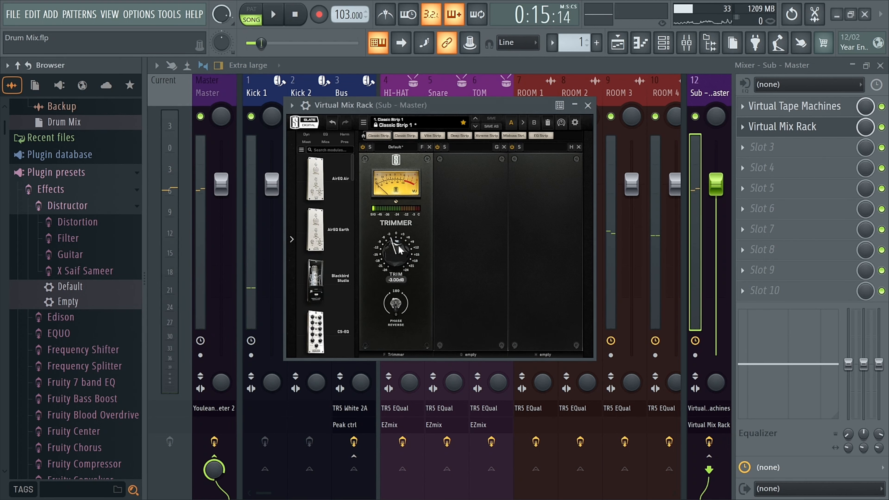
pyautogui.doubleClick(398, 245)
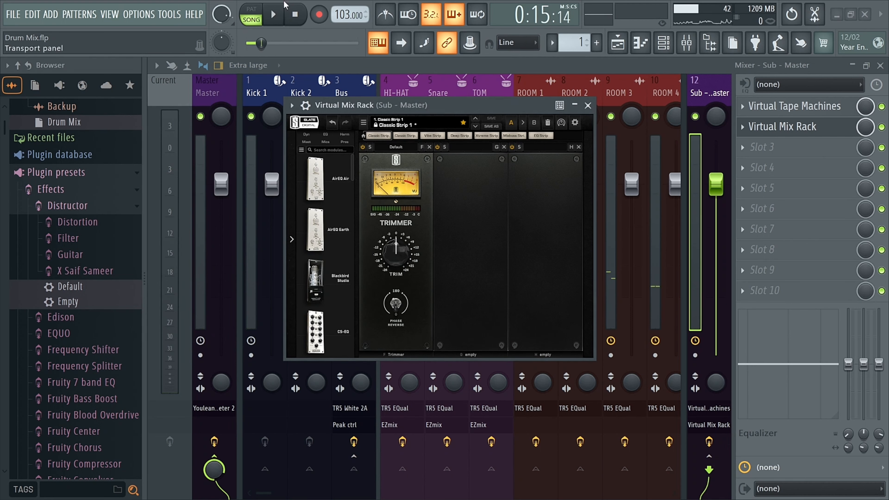
pyautogui.click(273, 14)
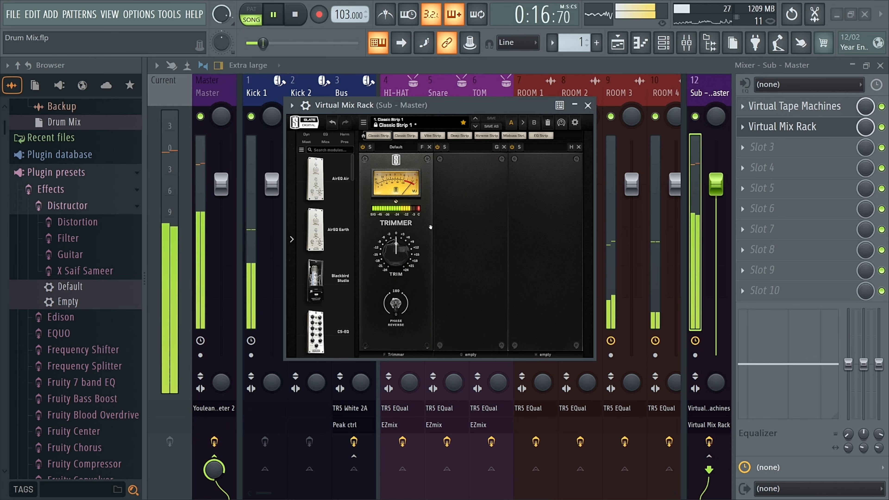
pyautogui.press('space')
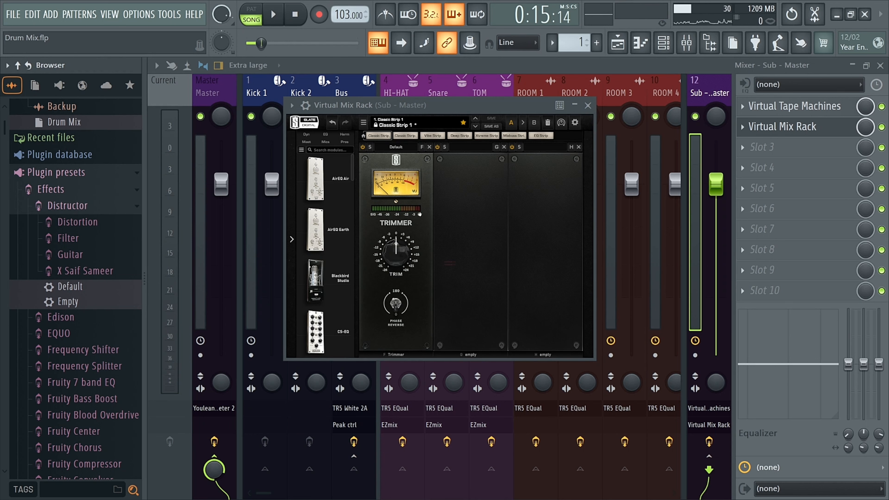
pyautogui.press('space')
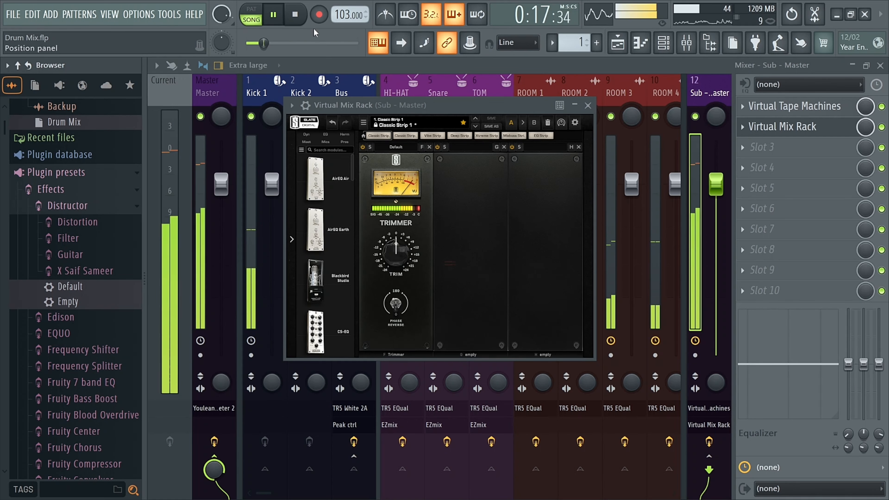
pyautogui.press('space')
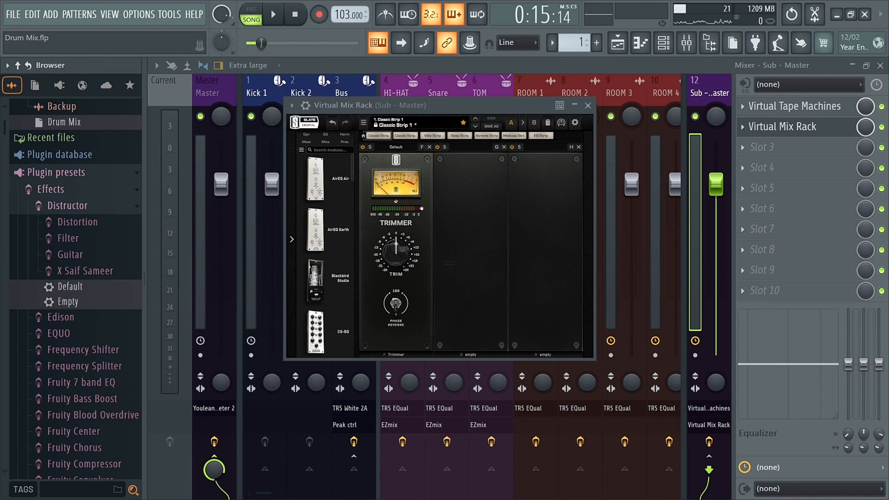
# Lower the Trimmer's trim to about -4.2 dB.
pyautogui.moveTo(395, 242)
pyautogui.moveTo(396, 243); pyautogui.dragTo(396, 260)
pyautogui.click(401, 280)
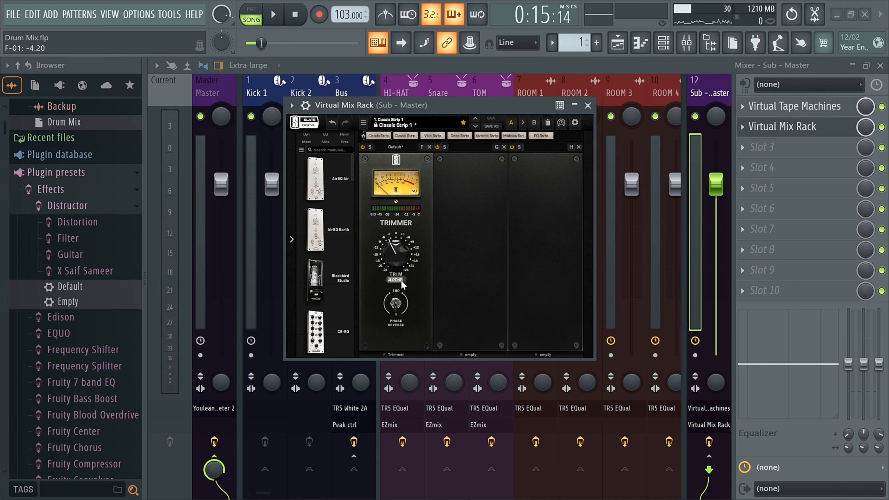
# Set the Trimmer's trim to -3 dB, play the beat and close the Virtual Mix Rack.
pyautogui.press('BackSpace')
pyautogui.write('-3')
pyautogui.press('Return')
pyautogui.click(272, 16)
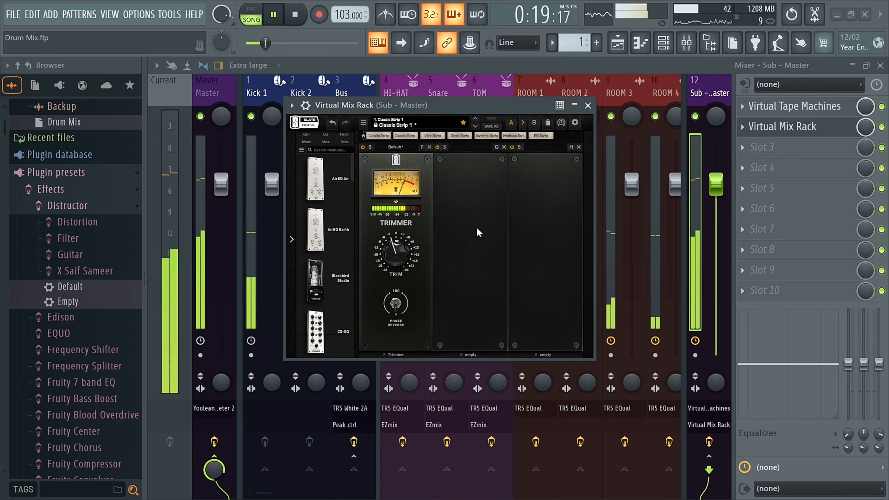
pyautogui.click(588, 105)
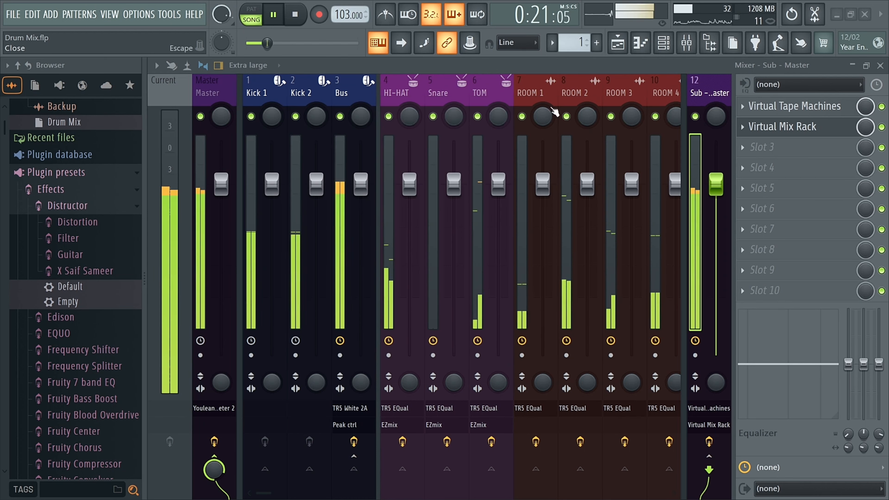
# Add TR5 One to the Bus track's third effect slot.
pyautogui.click(207, 90)
pyautogui.press('space')
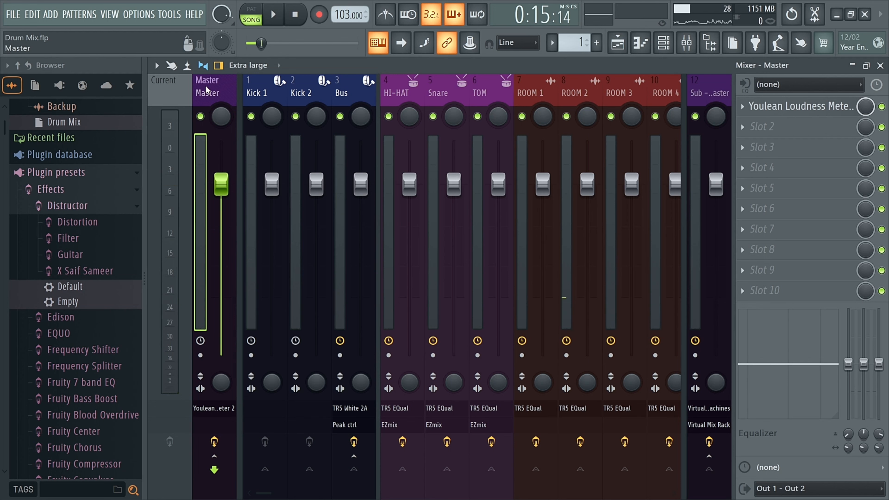
pyautogui.click(259, 91)
pyautogui.click(362, 98)
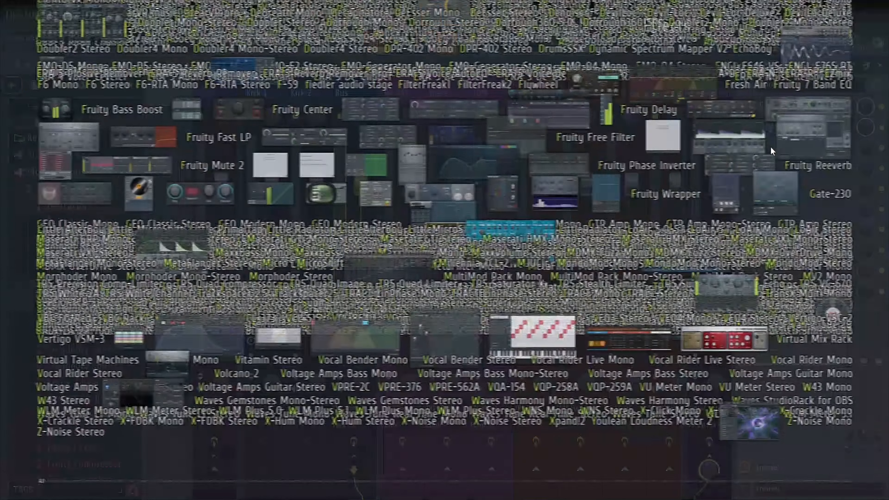
pyautogui.click(770, 146)
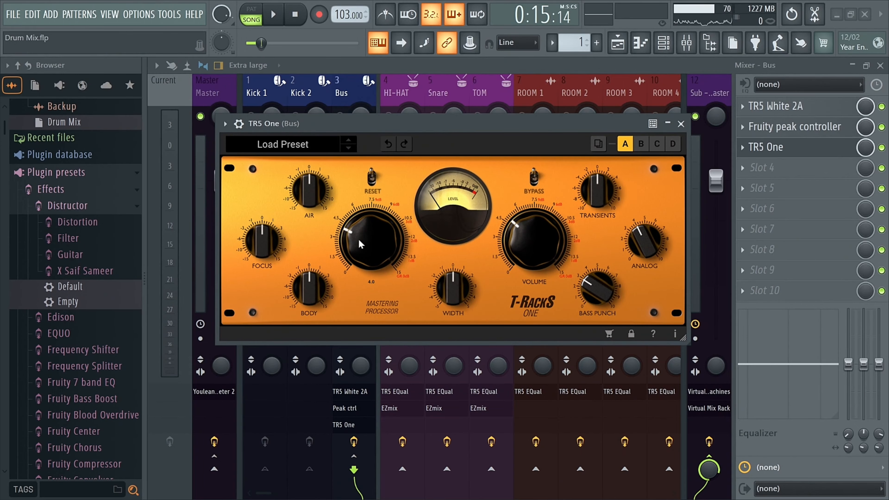
# Turn the TR5 One's Push, Volume, Analog and Bass Punch knobs down, with Volume at 0.0.
pyautogui.moveTo(361, 241); pyautogui.dragTo(363, 336)
pyautogui.moveTo(531, 243); pyautogui.dragTo(531, 374)
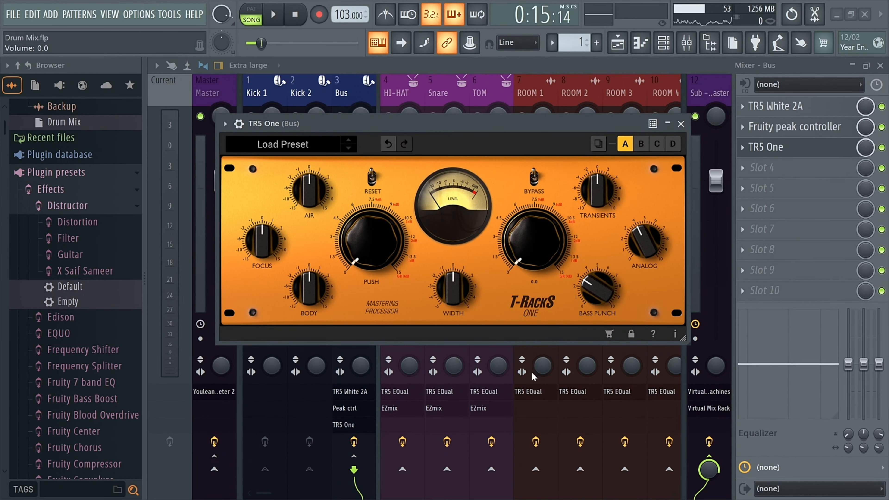
pyautogui.moveTo(648, 233); pyautogui.dragTo(647, 316)
pyautogui.moveTo(589, 303); pyautogui.dragTo(589, 371)
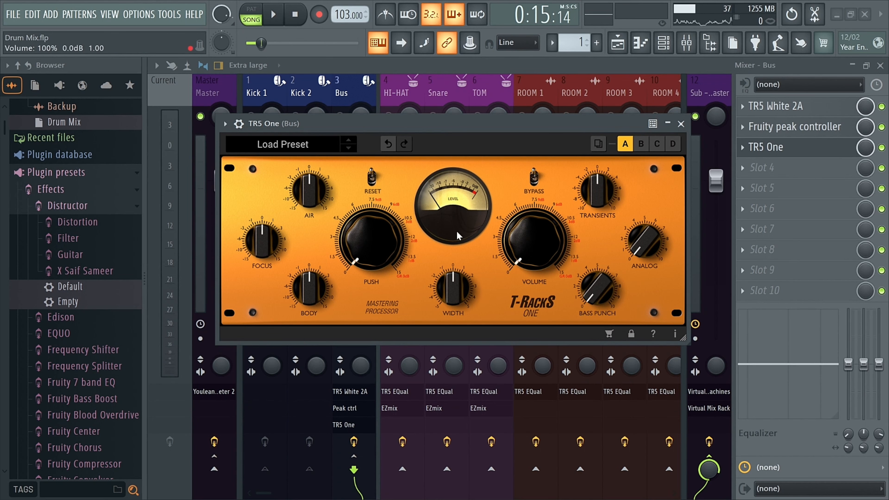
# Set the TR5 One's Bass Punch to about 3.1 while playing the beat.
pyautogui.moveTo(384, 121); pyautogui.dragTo(323, 190)
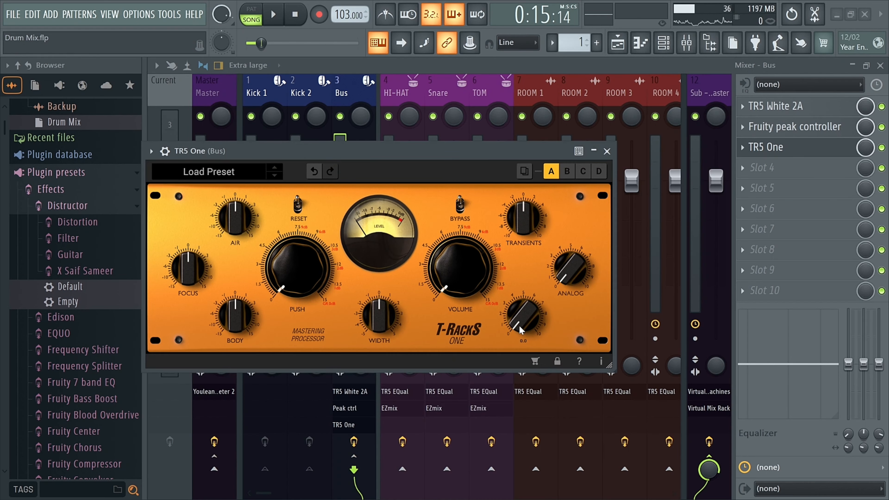
pyautogui.moveTo(519, 322); pyautogui.dragTo(525, 303)
pyautogui.click(272, 14)
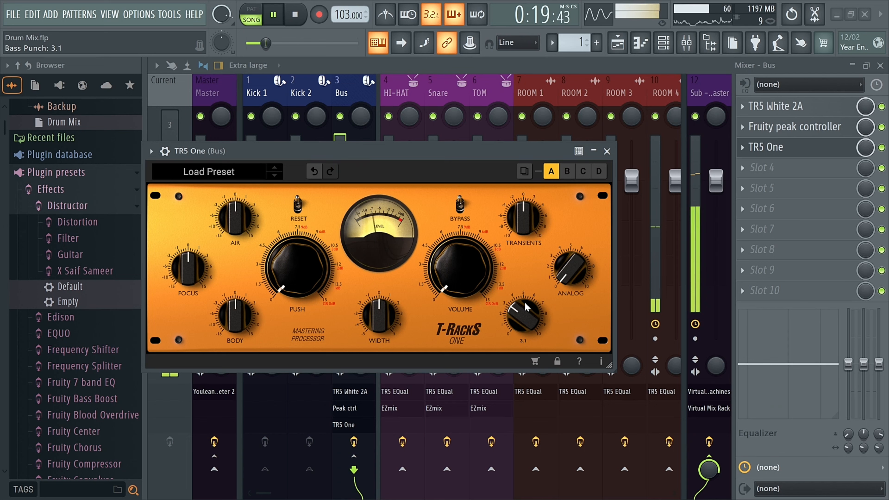
pyautogui.moveTo(525, 307); pyautogui.dragTo(523, 301)
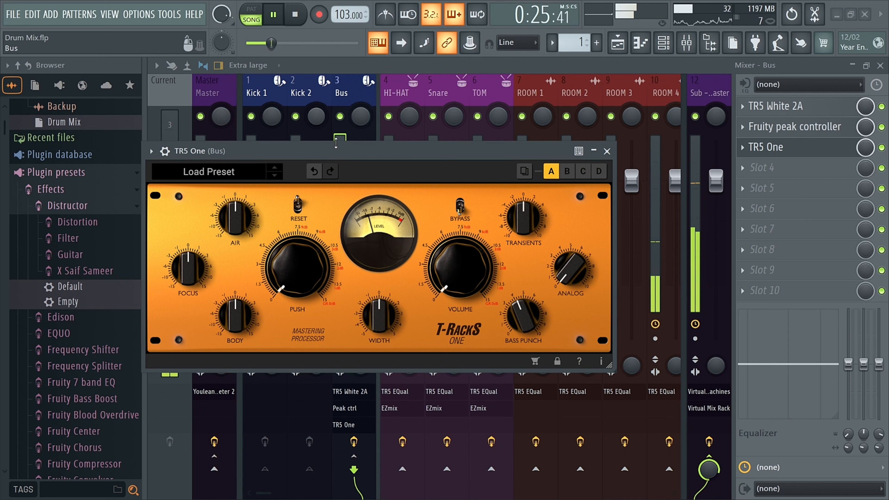
# Listen to the beat through TR5 One and close its window.
pyautogui.press('space')
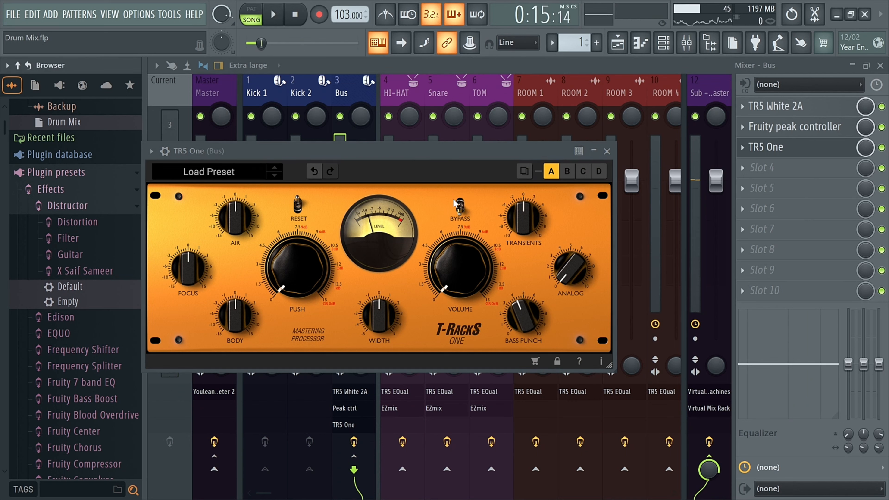
pyautogui.press('space')
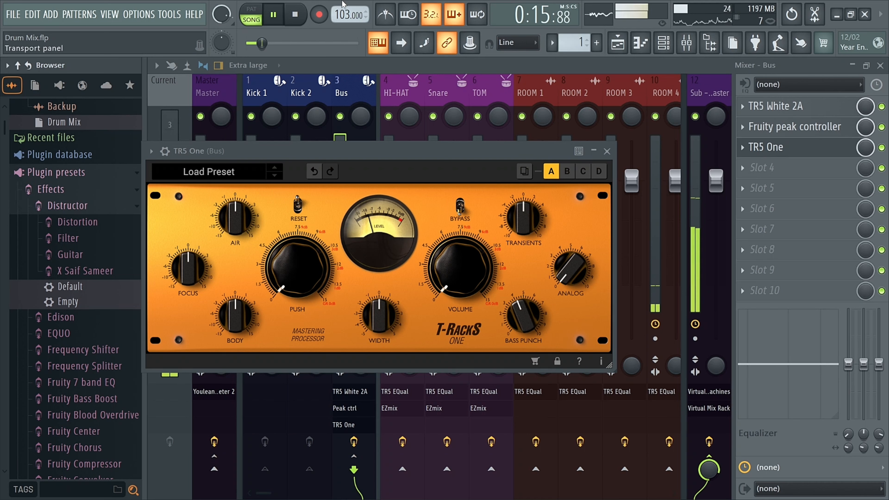
pyautogui.press('space')
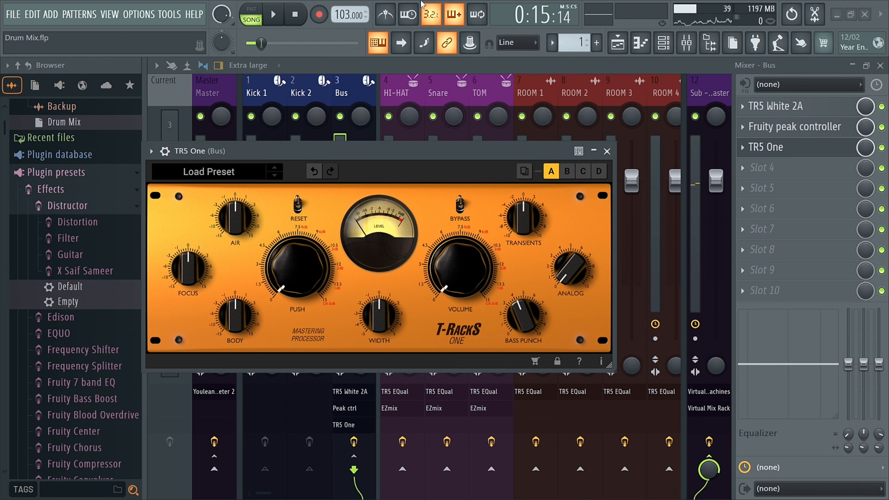
pyautogui.press('space')
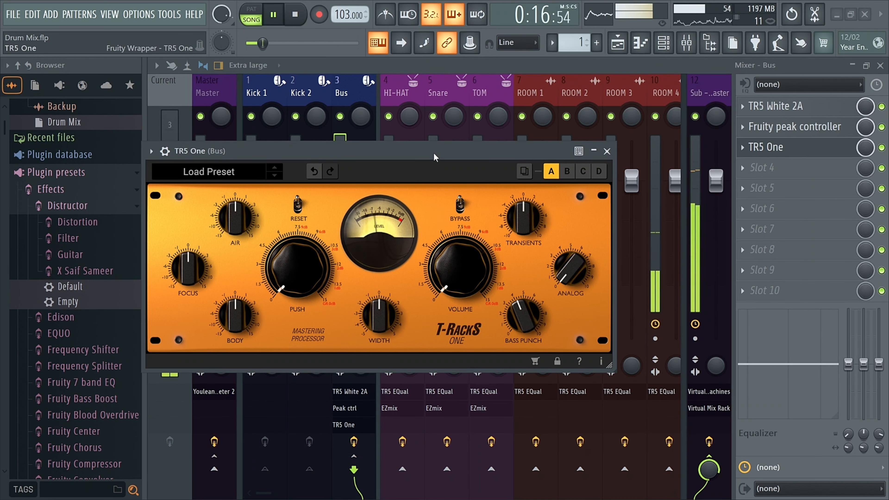
pyautogui.click(607, 151)
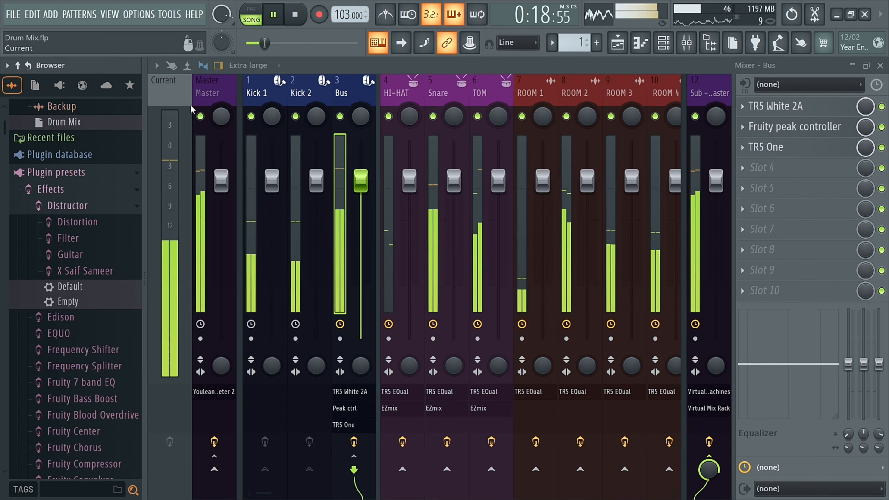
# Open the Master's Youlean Loudness Meter to check the mix loudness while the beat plays.
pyautogui.click(206, 93)
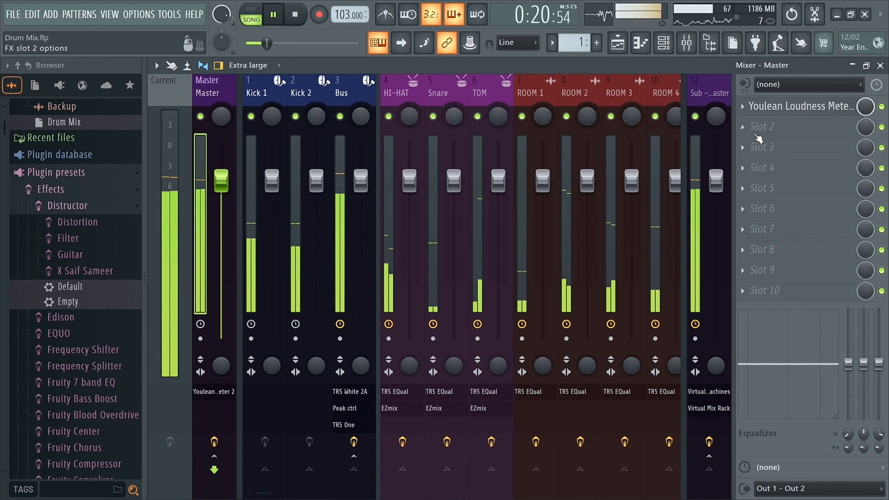
pyautogui.click(802, 106)
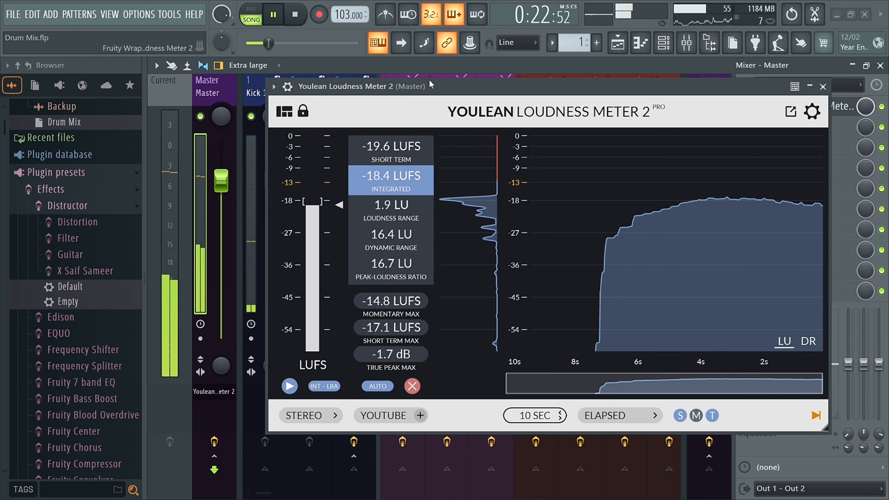
pyautogui.moveTo(429, 79); pyautogui.dragTo(292, 46)
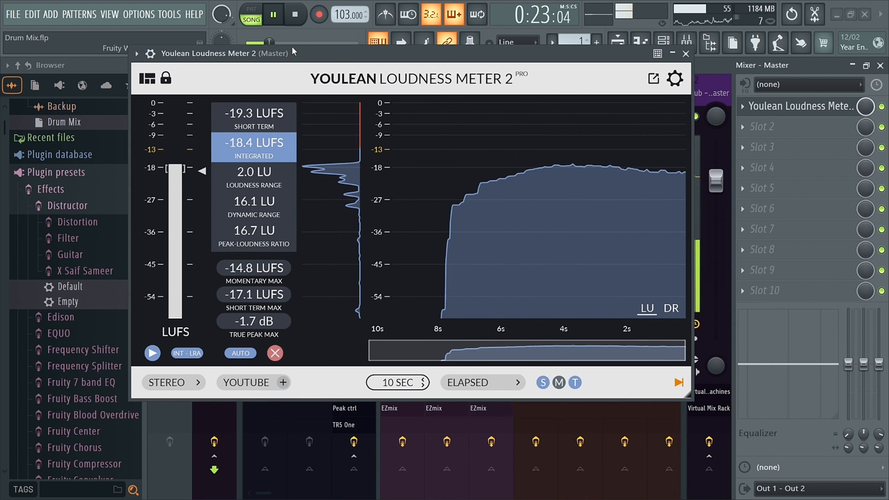
pyautogui.click(685, 54)
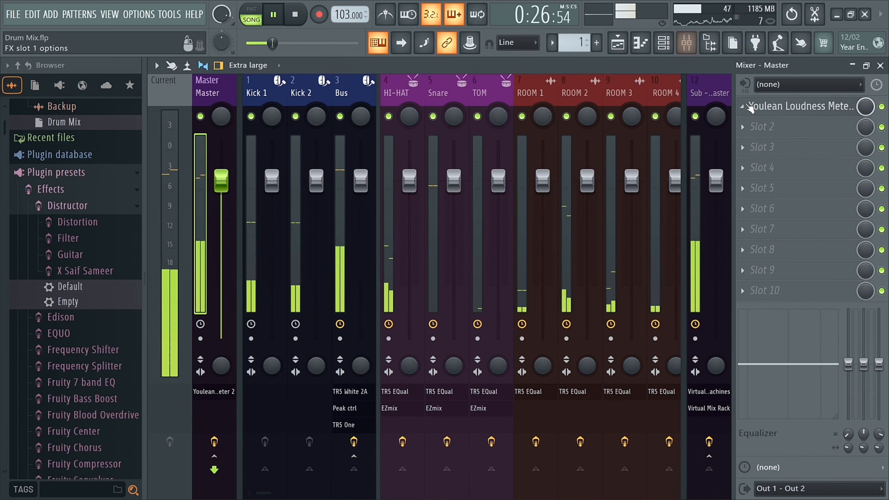
pyautogui.click(748, 106)
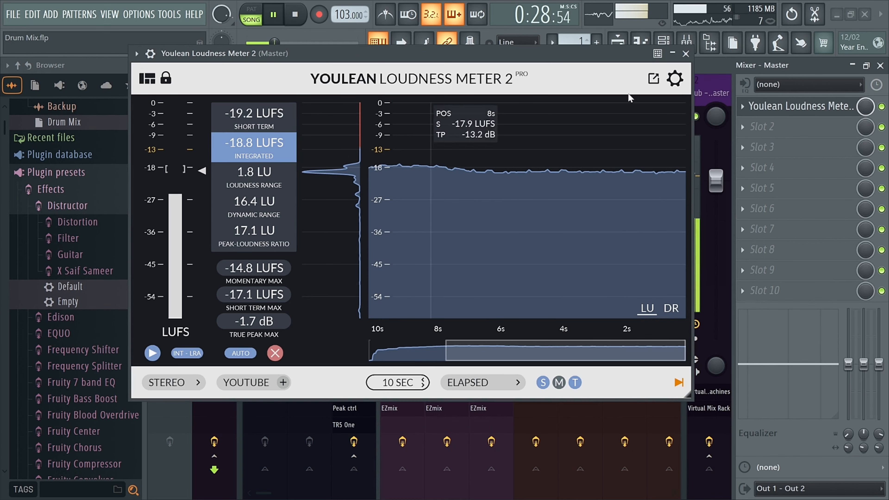
pyautogui.click(672, 54)
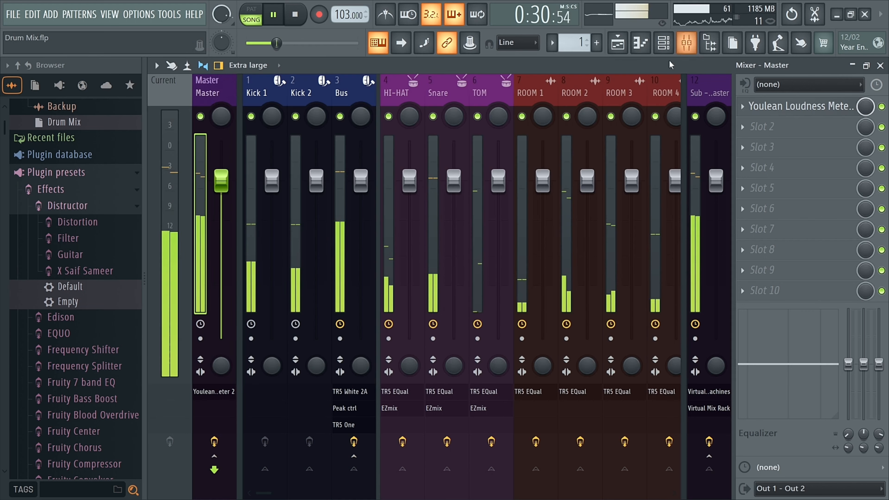
pyautogui.scroll(-6, 528, 80)
pyautogui.scroll(6, 497, 87)
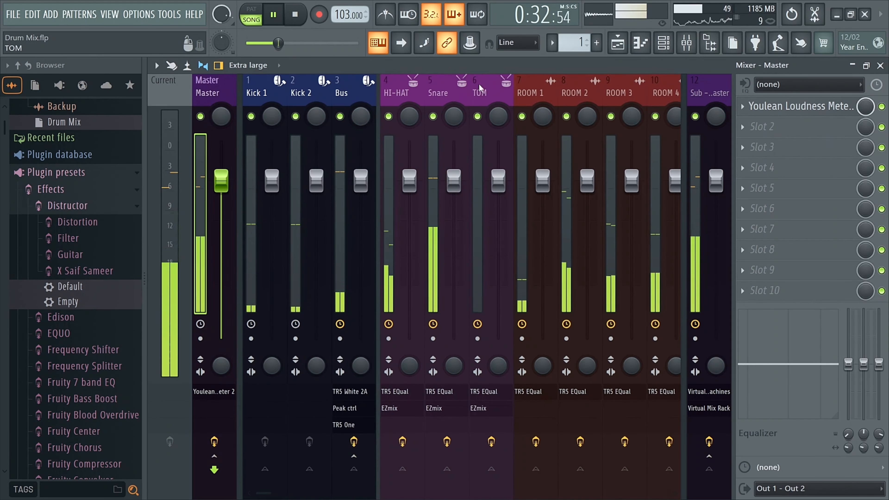
pyautogui.click(779, 109)
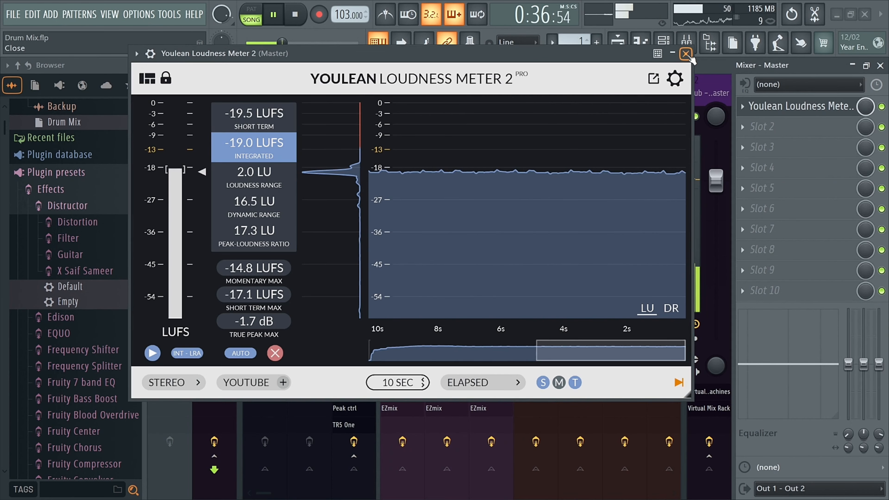
pyautogui.click(686, 54)
# Reopen the Sub - Master's Virtual Mix Rack and set the Trimmer's trim to 2.
pyautogui.click(709, 87)
pyautogui.press('space')
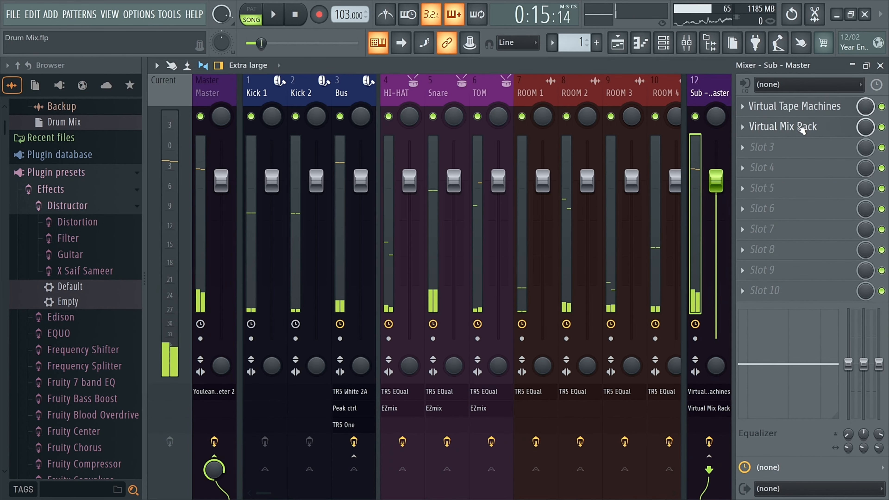
pyautogui.click(801, 129)
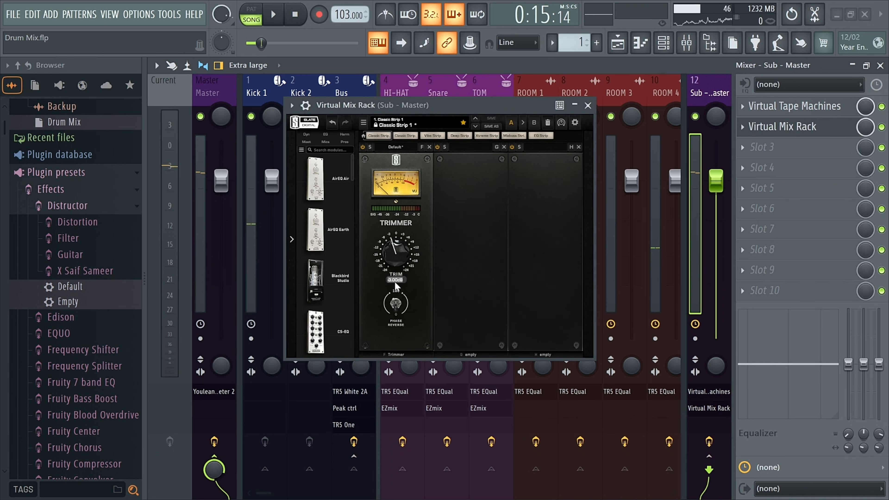
pyautogui.click(395, 280)
pyautogui.write('2')
pyautogui.press('Return')
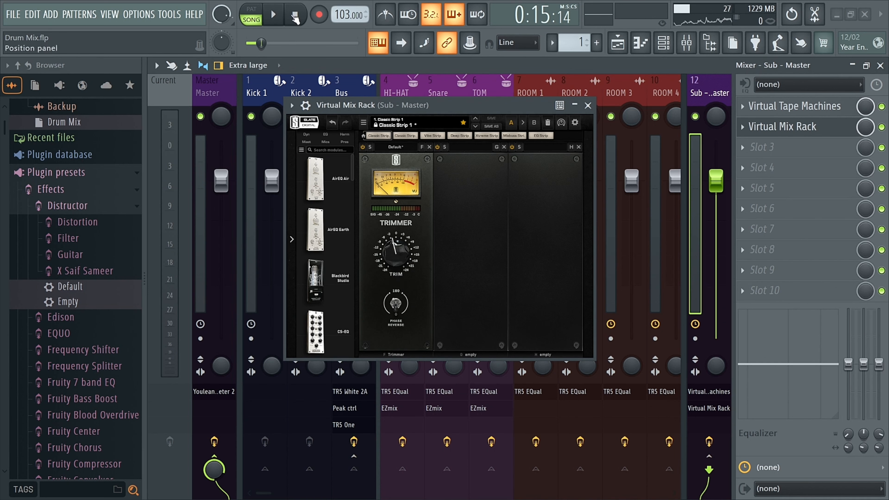
# Play the beat to listen to the trim change, then close the rack and stop playback.
pyautogui.press('space')
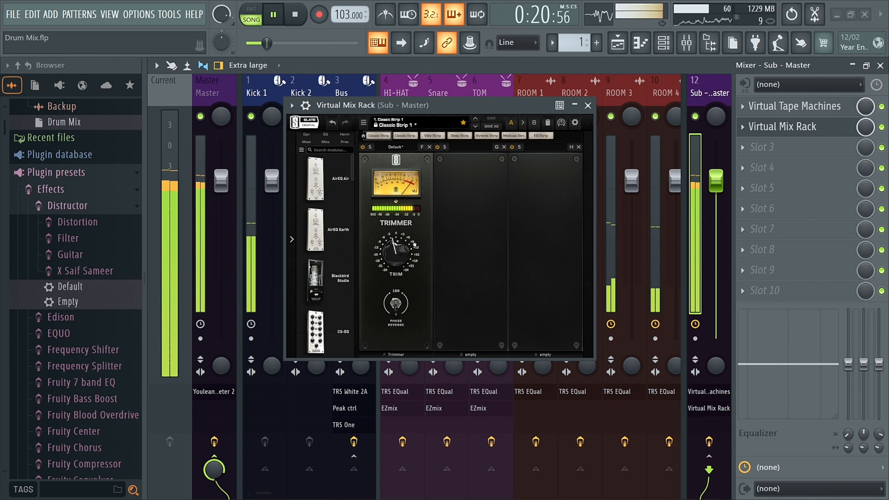
pyautogui.click(588, 105)
pyautogui.click(216, 93)
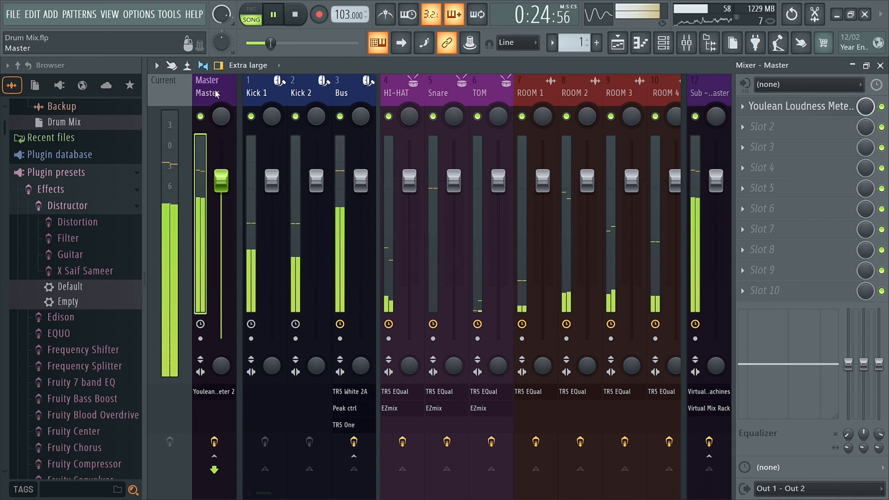
pyautogui.press('space')
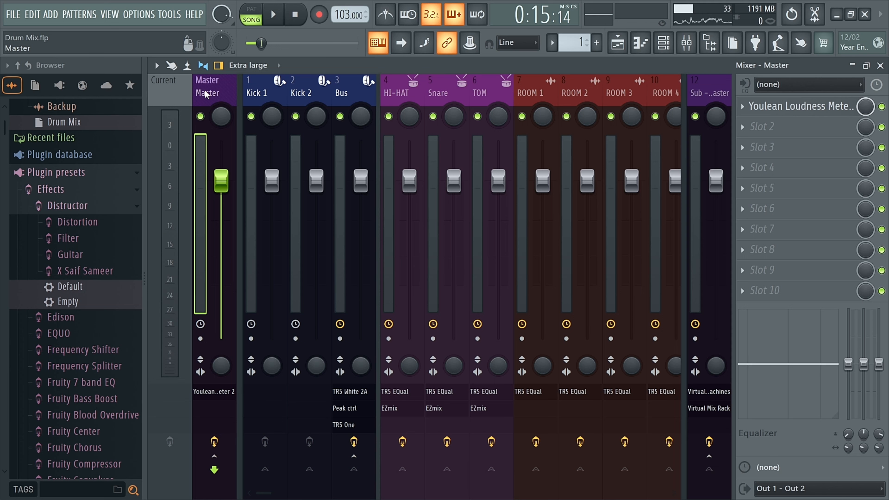
pyautogui.click(687, 42)
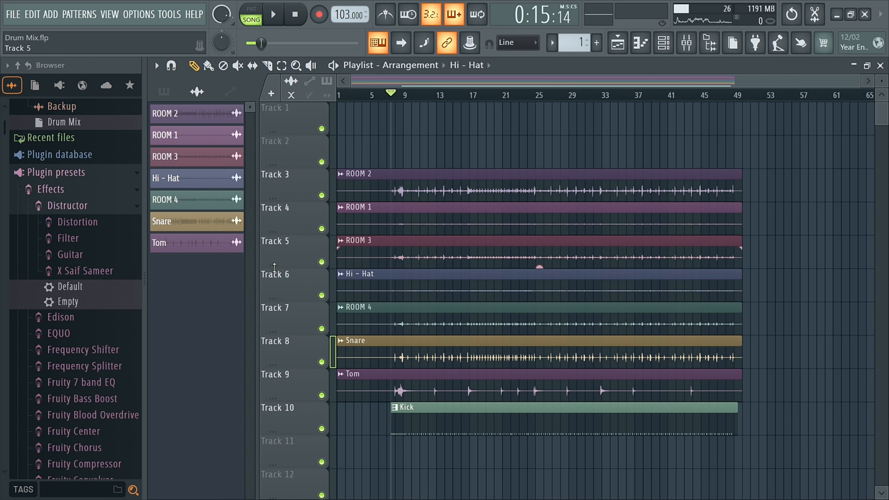
pyautogui.click(691, 47)
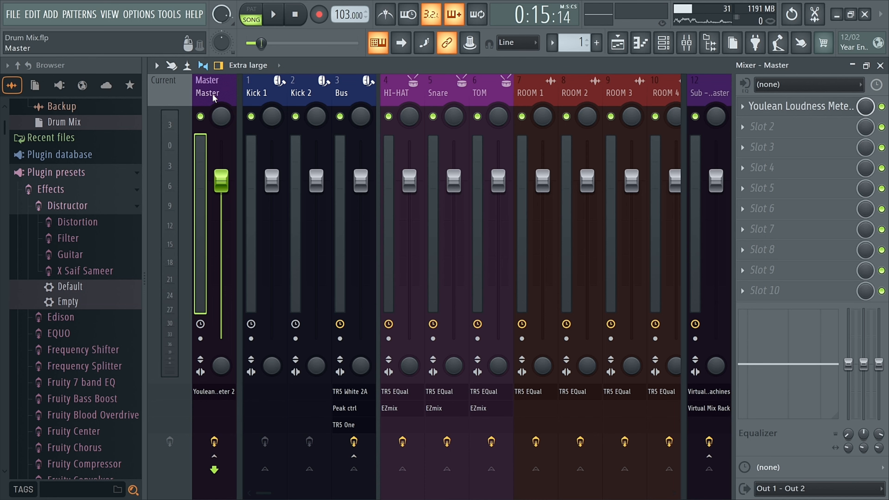
pyautogui.click(689, 43)
pyautogui.click(688, 43)
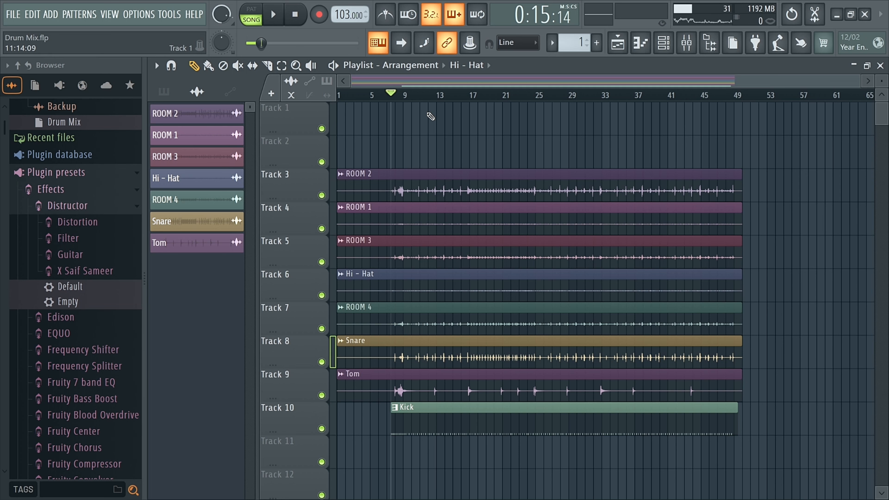
pyautogui.hotkey('ctrl', 'r')
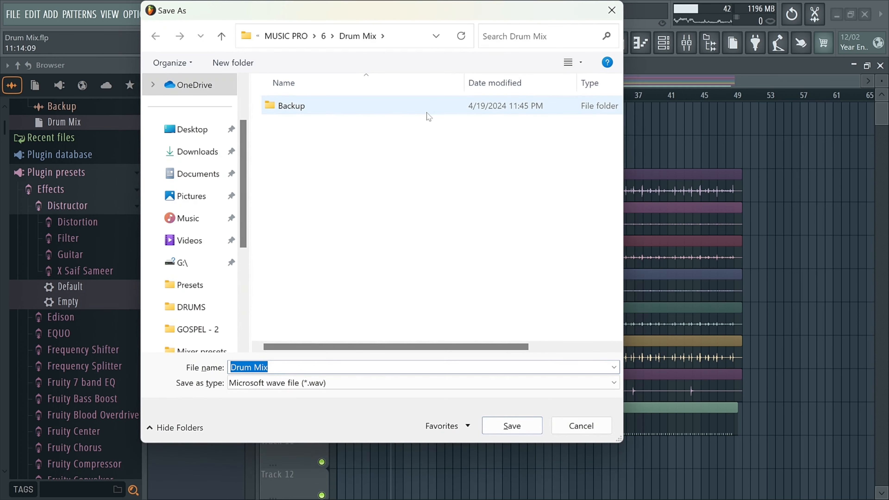
pyautogui.click(612, 10)
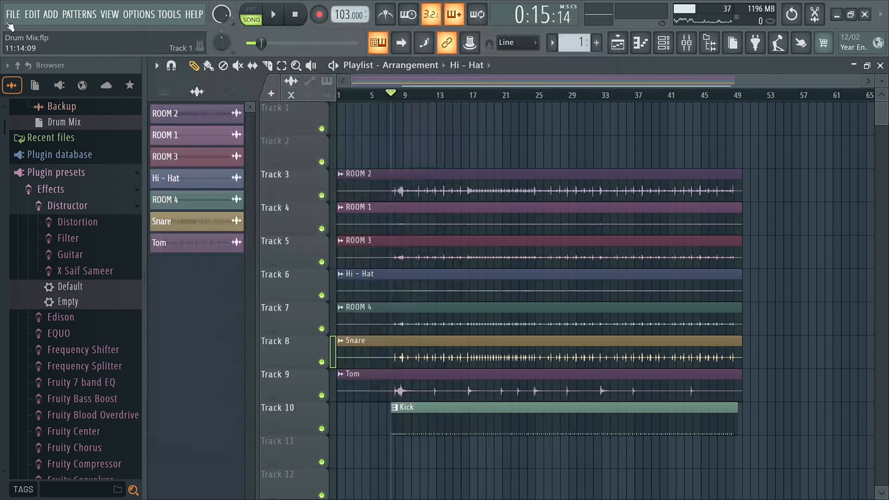
# Export the song as a wave file named Drum Mix into the Drum Mix project folder.
pyautogui.click(11, 13)
pyautogui.moveTo(33, 146)
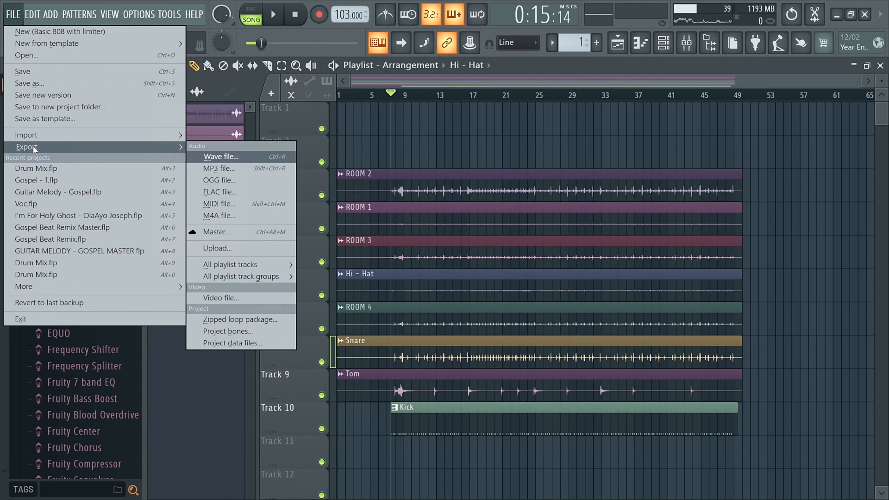
pyautogui.click(362, 5)
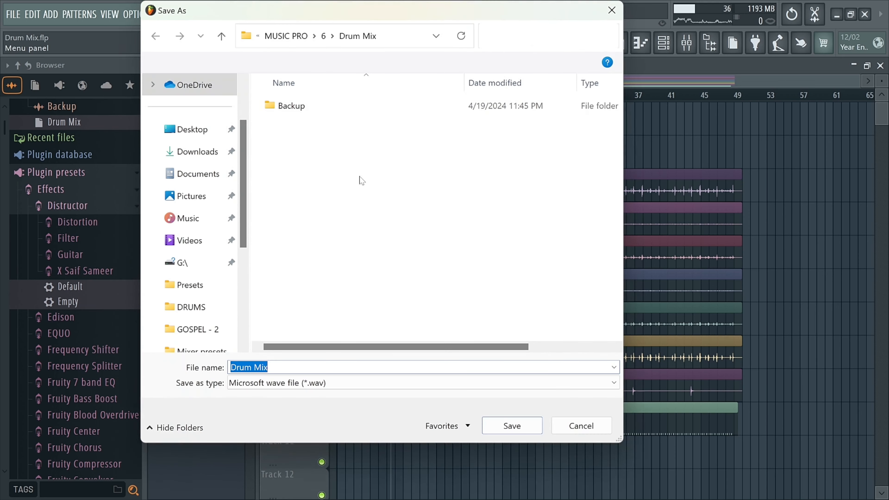
pyautogui.press('Right')
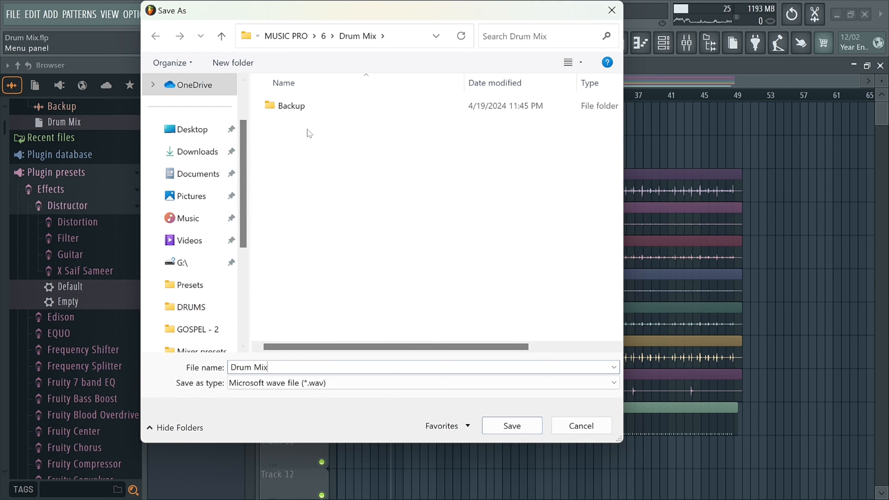
pyautogui.click(225, 42)
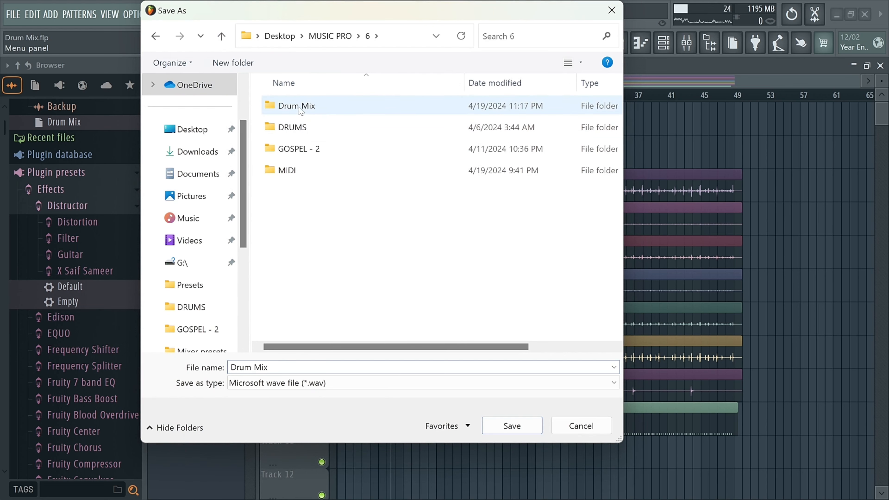
pyautogui.click(319, 112)
pyautogui.doubleClick(320, 112)
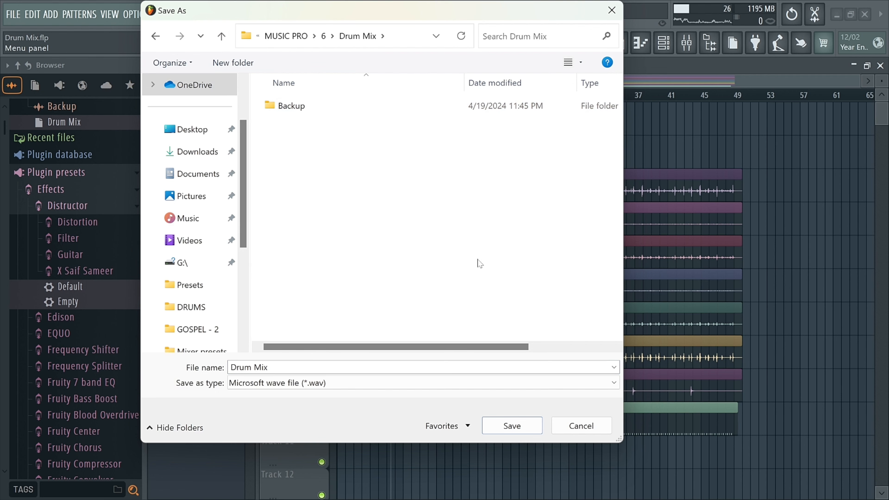
pyautogui.click(518, 431)
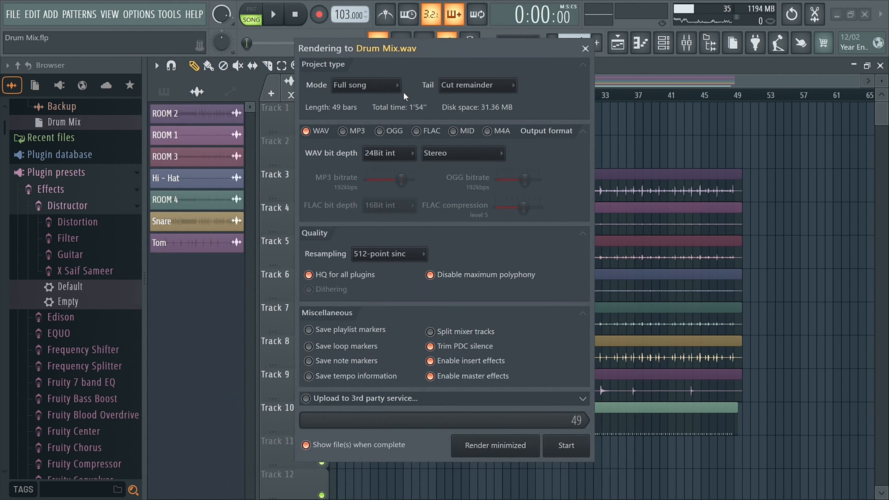
# Set the render's WAV bit depth to 32Bit float, keeping Full song mode and Cut remainder tail.
pyautogui.moveTo(393, 47); pyautogui.dragTo(392, 36)
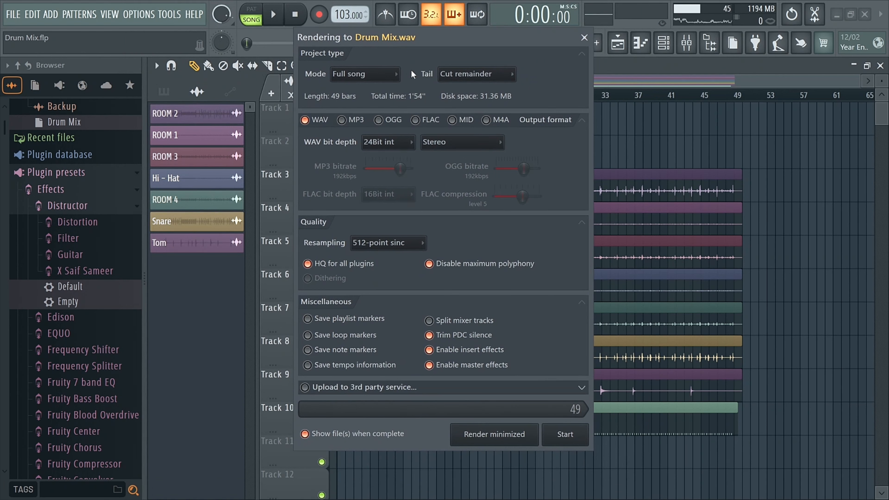
pyautogui.click(370, 75)
pyautogui.click(485, 77)
pyautogui.click(488, 77)
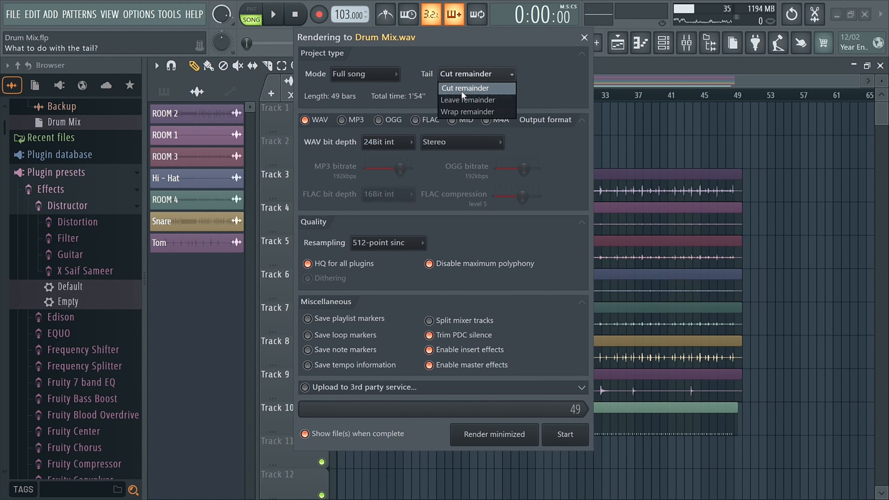
pyautogui.click(524, 63)
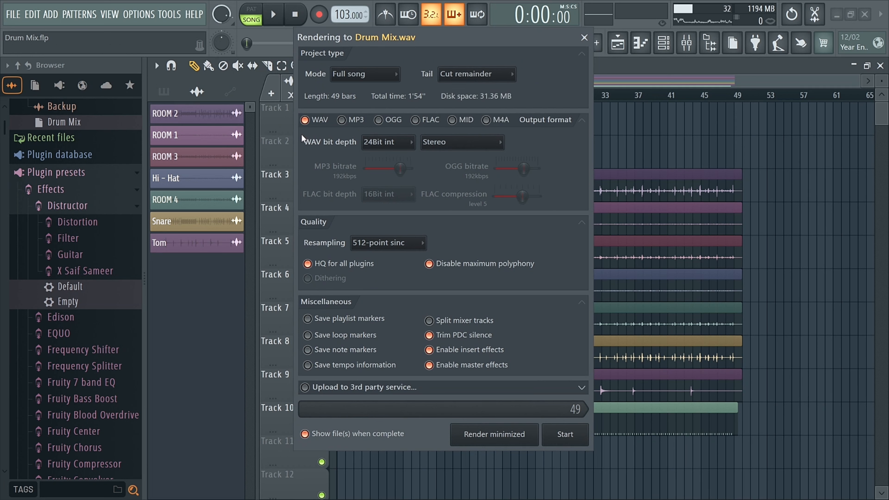
pyautogui.click(385, 143)
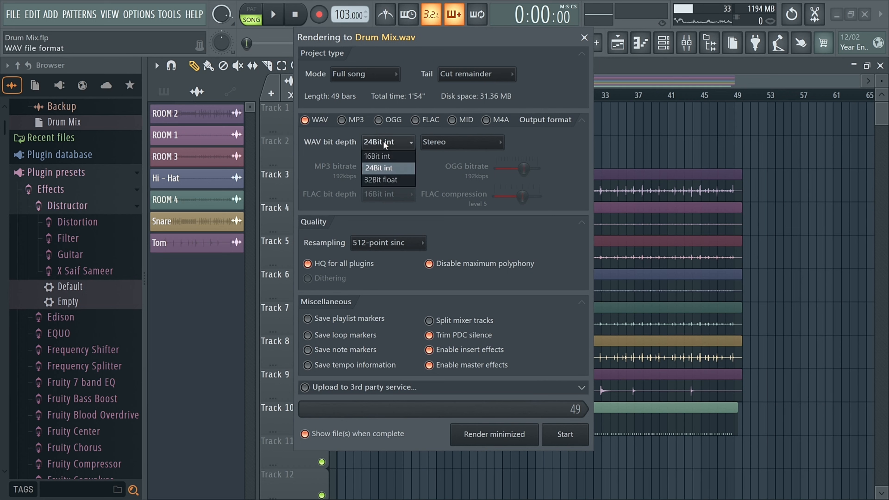
pyautogui.click(374, 182)
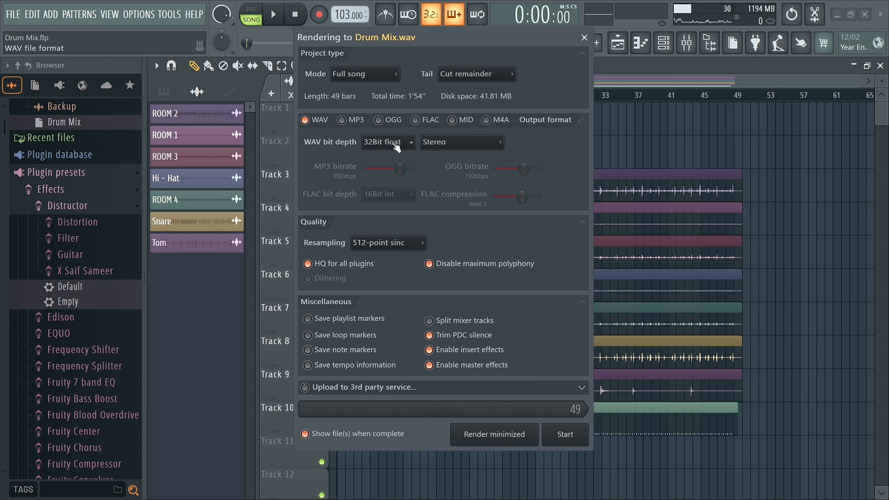
# Recheck the WAV bit depth options, keeping 32Bit float selected.
pyautogui.moveTo(366, 39); pyautogui.dragTo(410, 38)
pyautogui.click(439, 144)
pyautogui.click(439, 145)
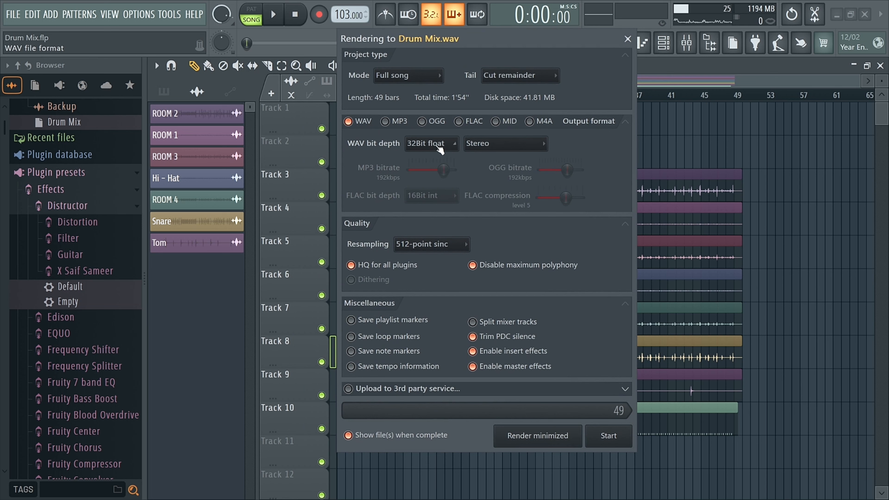
pyautogui.click(438, 146)
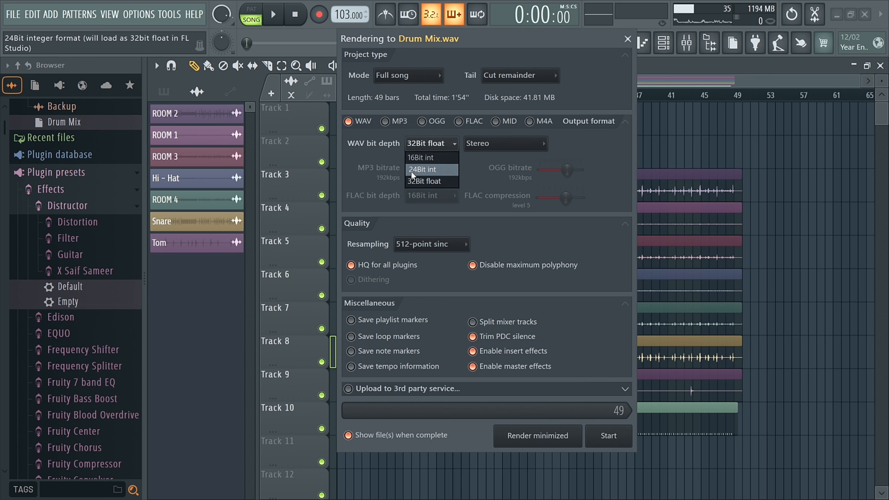
pyautogui.click(459, 49)
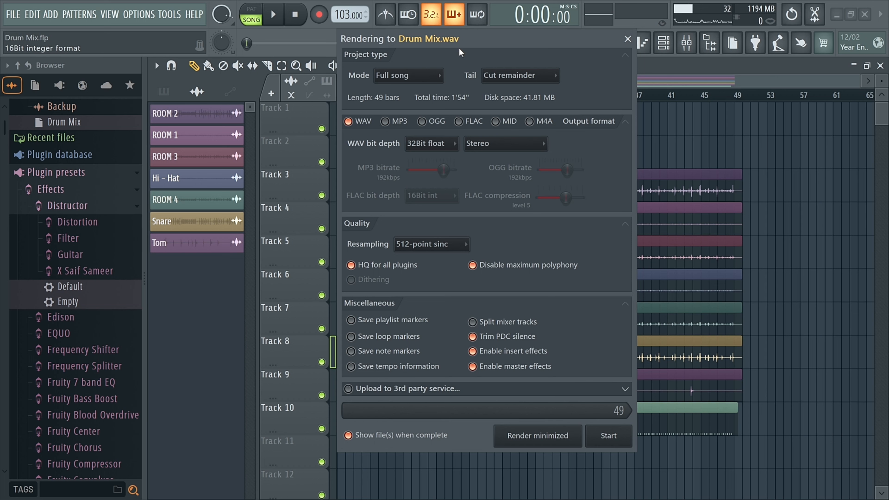
pyautogui.click(455, 145)
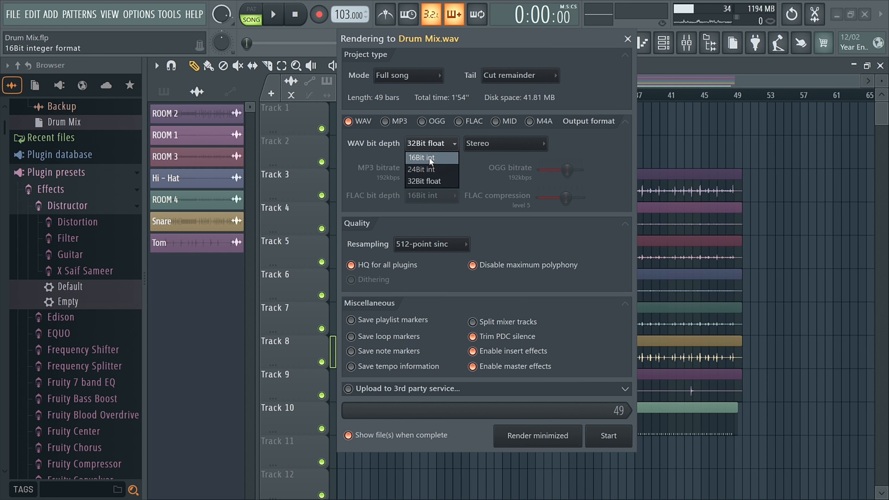
pyautogui.click(464, 156)
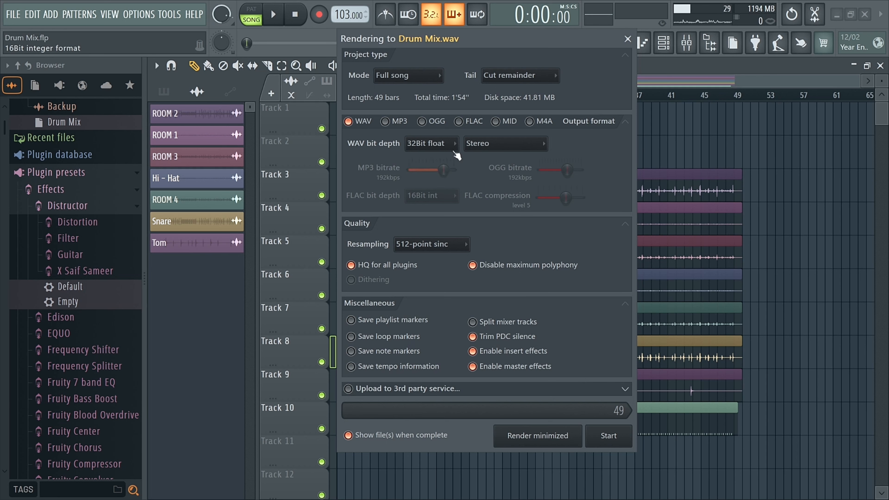
pyautogui.click(451, 145)
pyautogui.click(431, 180)
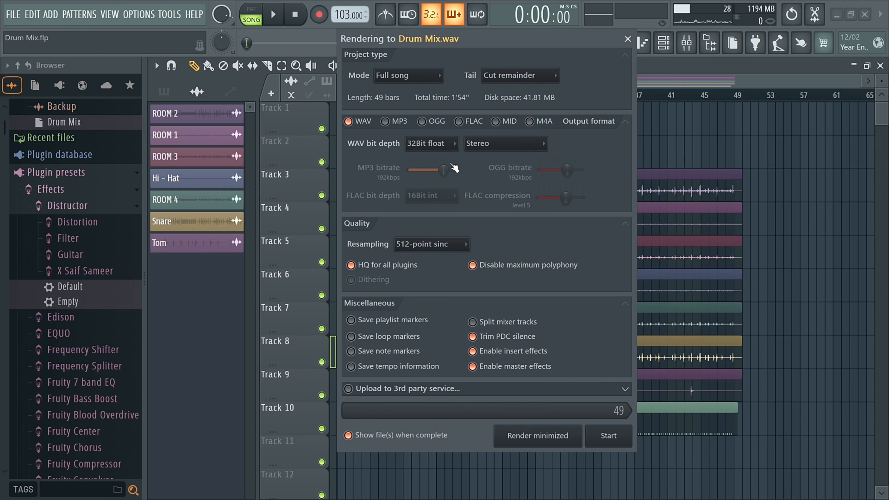
# Keep 512-point sinc resampling and start rendering the drum mix.
pyautogui.click(412, 243)
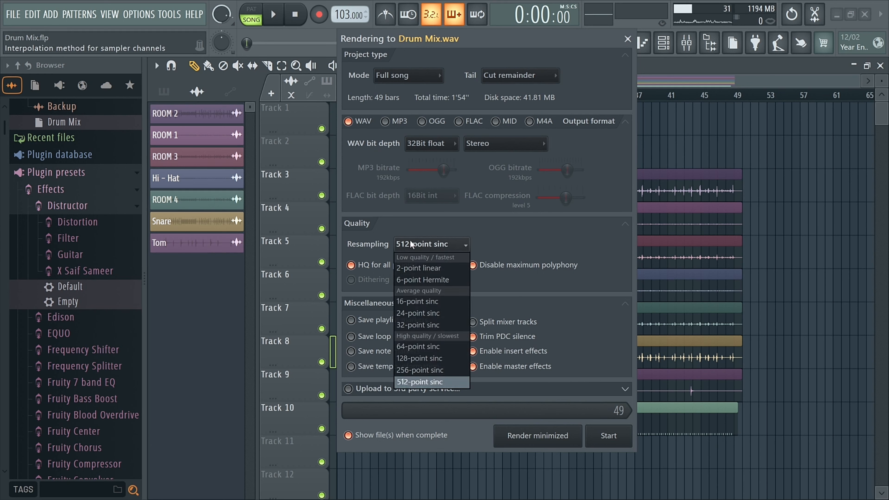
pyautogui.click(421, 382)
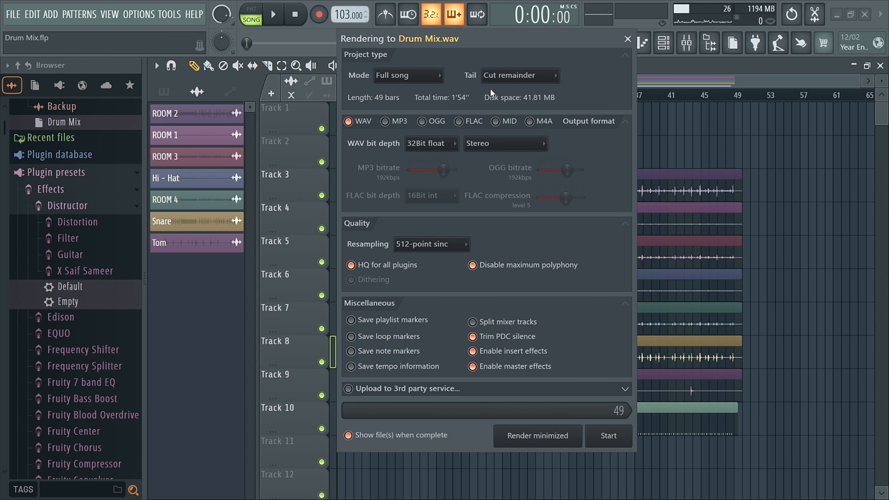
pyautogui.moveTo(495, 39); pyautogui.dragTo(477, 39)
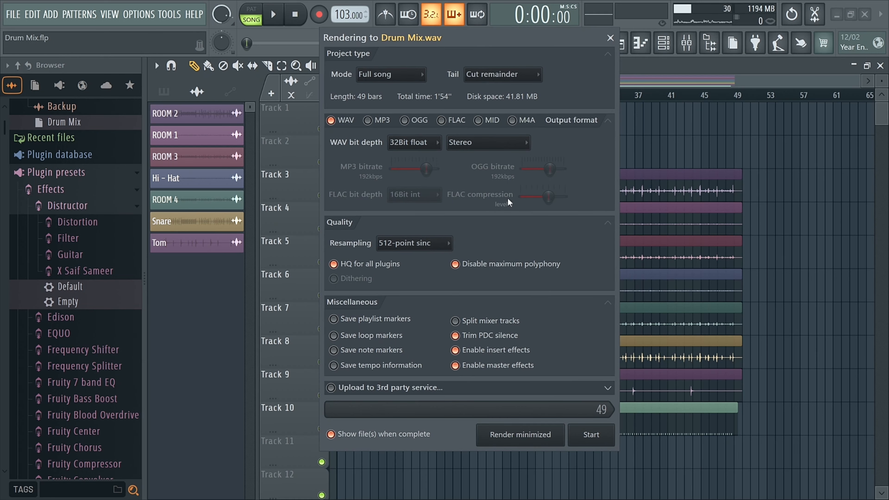
pyautogui.click(598, 436)
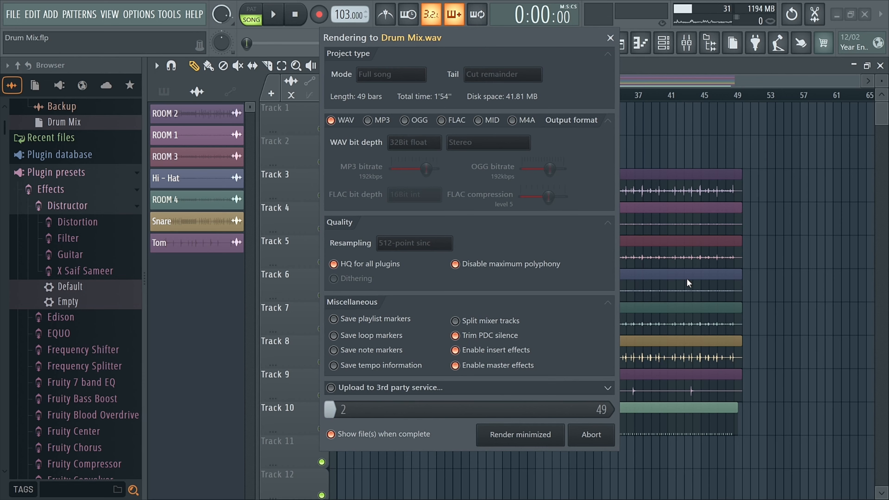